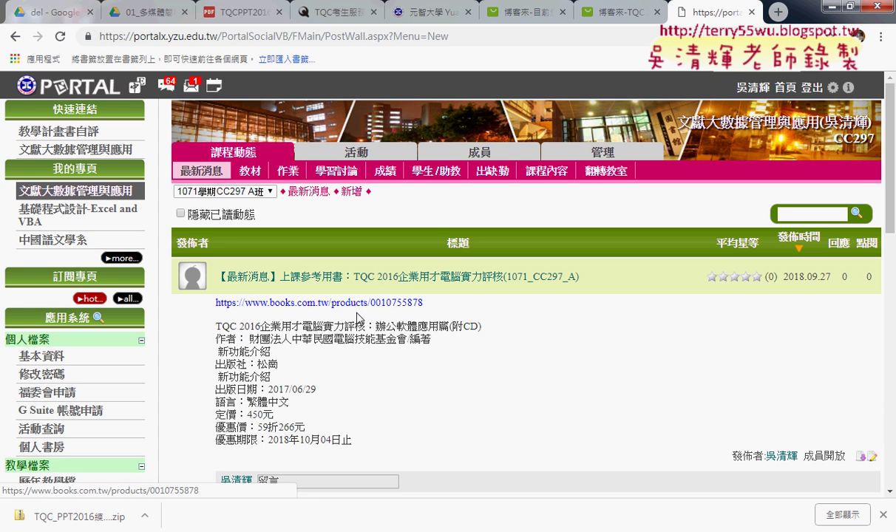
Open the TQC book page on books.com.tw and check its stock-status note.
left_click(281, 303)
scroll(596, 419, "down", 3)
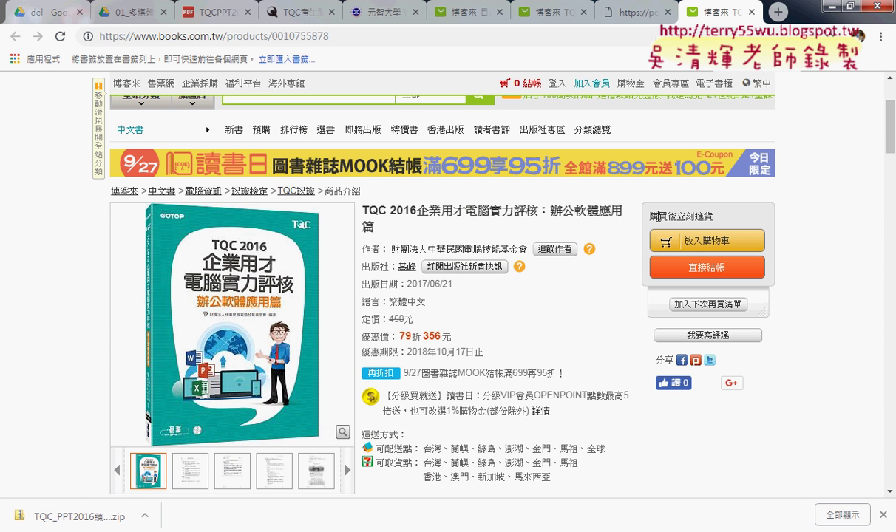
left_click_drag(651, 217, 716, 217)
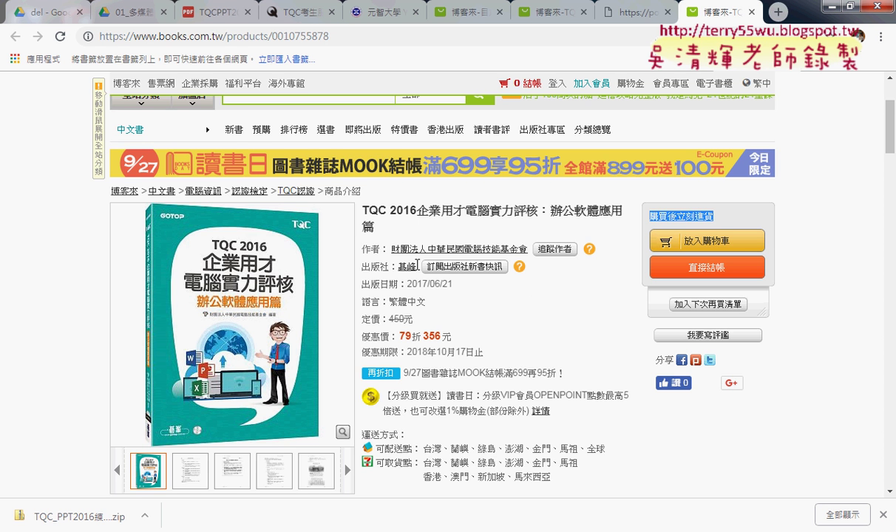
scroll(416, 263, "up", 2)
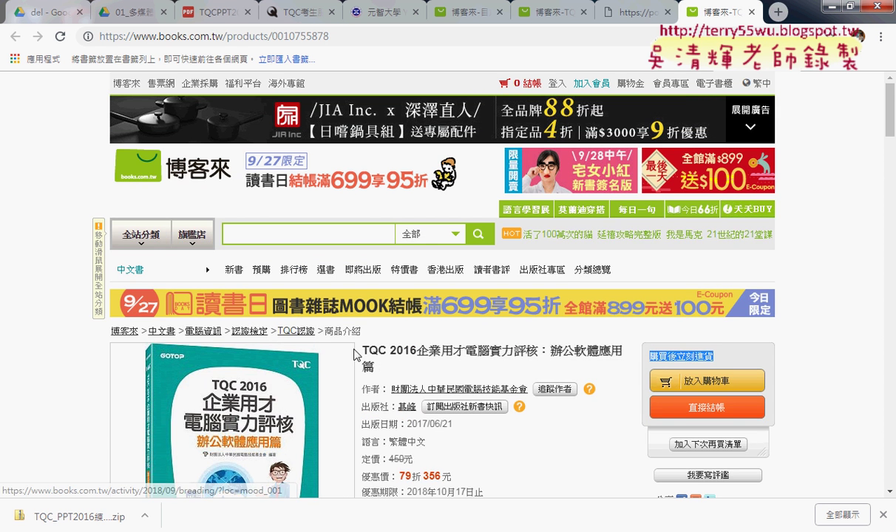
Search books.com.tw for 'TQC 2016企業用才電腦實力評核' and browse the 4 matching titles.
mouse_move(362, 349)
left_mouse_down()
mouse_move(537, 351)
mouse_move(325, 235)
left_mouse_up()
left_click(383, 233)
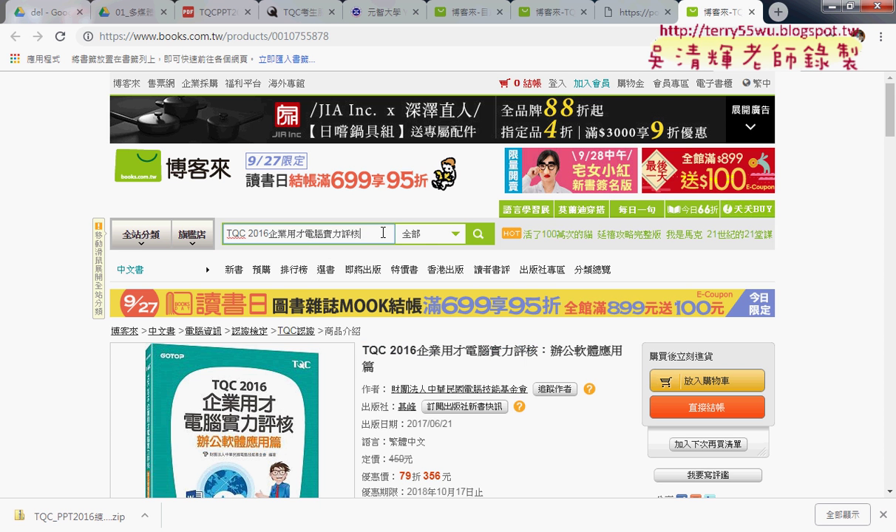
key("Return")
scroll(495, 236, "down", 4)
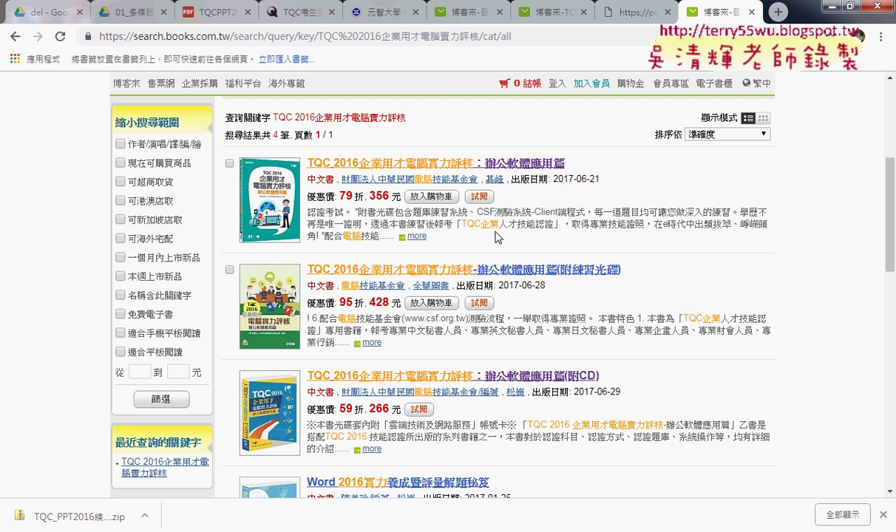
scroll(496, 237, "down", 2)
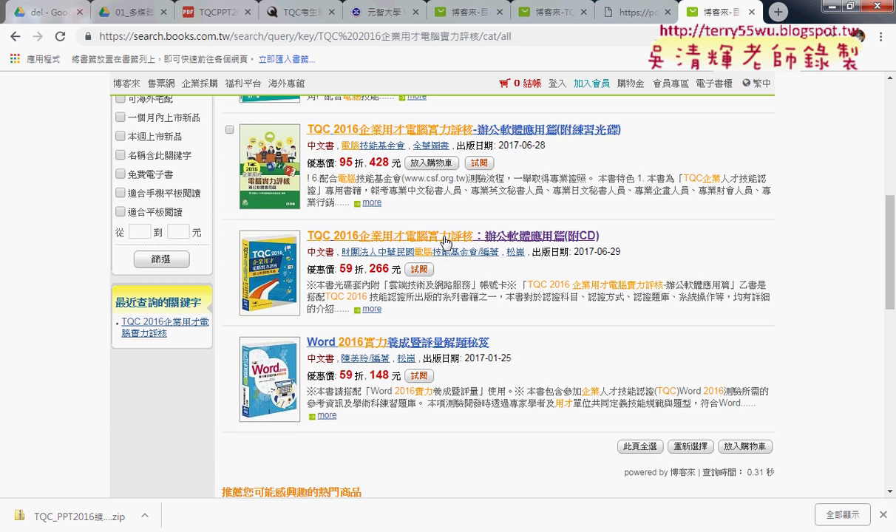
Open the 辦公軟體應用篇(附CD) edition's product page and note it is sold out at 59折 266元.
left_click(445, 242)
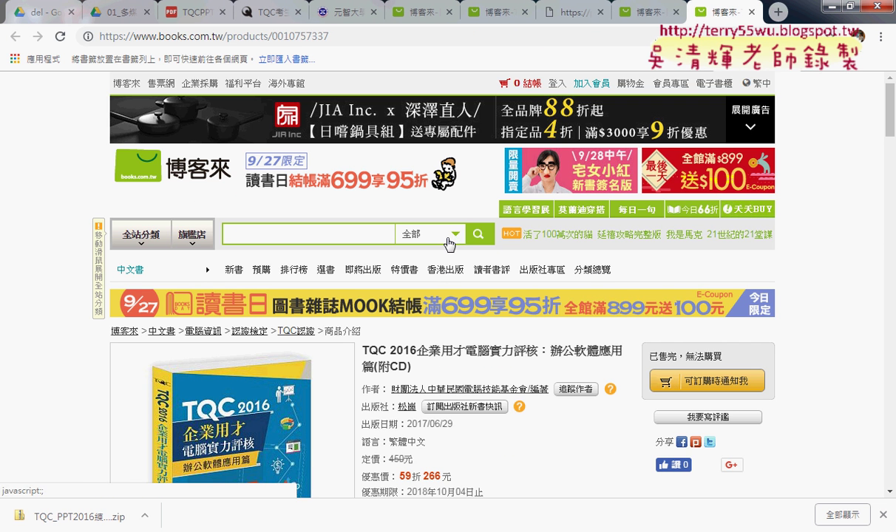
left_click_drag(713, 356, 600, 337)
scroll(665, 348, "down", 1)
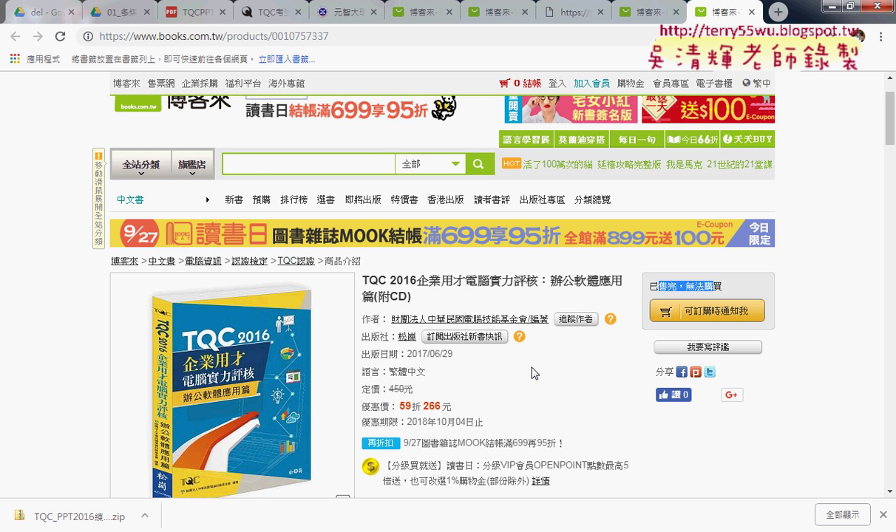
scroll(536, 370, "down", 1)
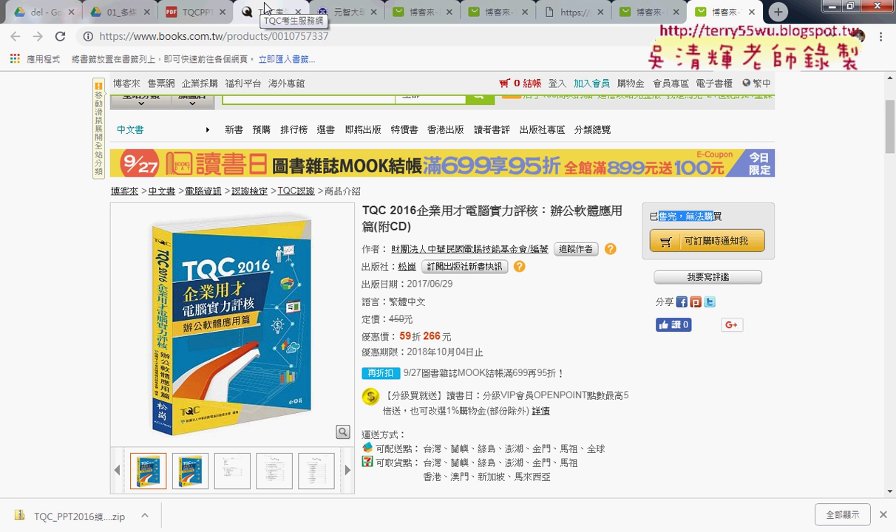
Glance at the TQCPPT2016 exam PDF, then move to the TQC PowerPoint 2016 certification page.
left_click(182, 9)
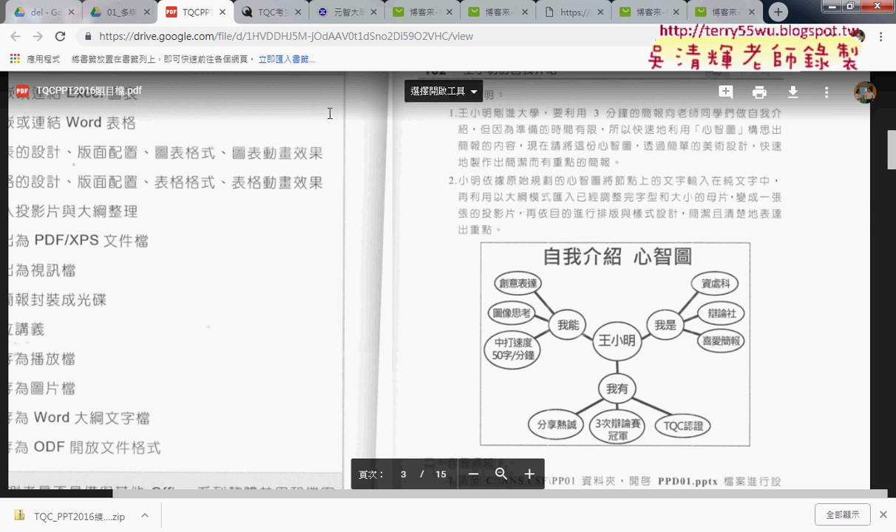
left_click(274, 14)
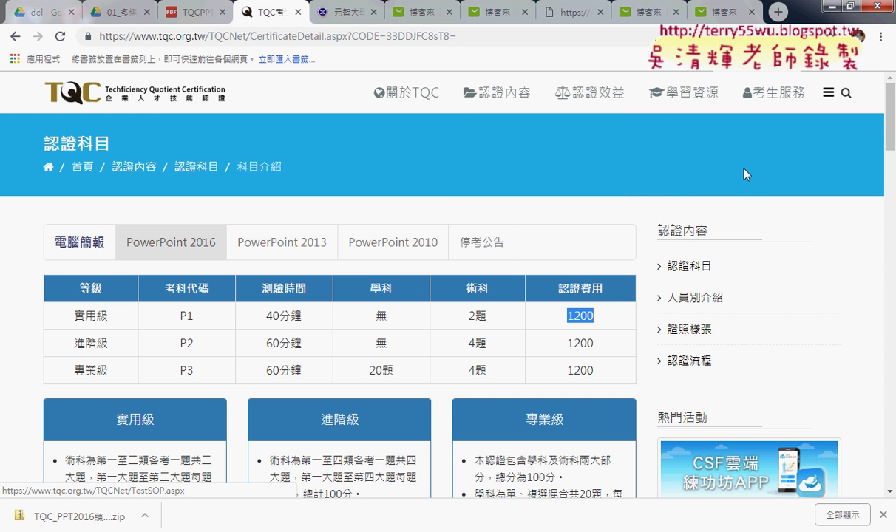
Review the PowerPoint 2016 P1–P3 levels, durations and 1200 fees, and dismiss the downloads bar.
left_click(705, 158)
scroll(748, 173, "down", 3)
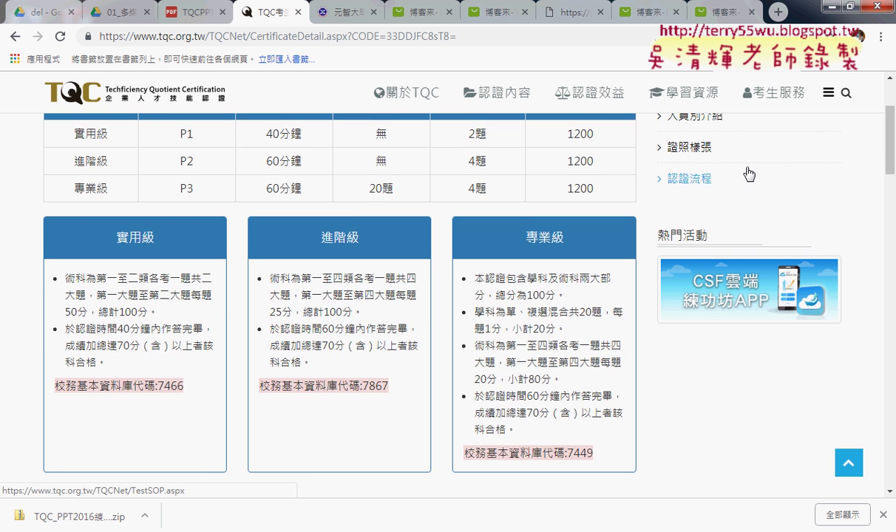
scroll(748, 173, "up", 3)
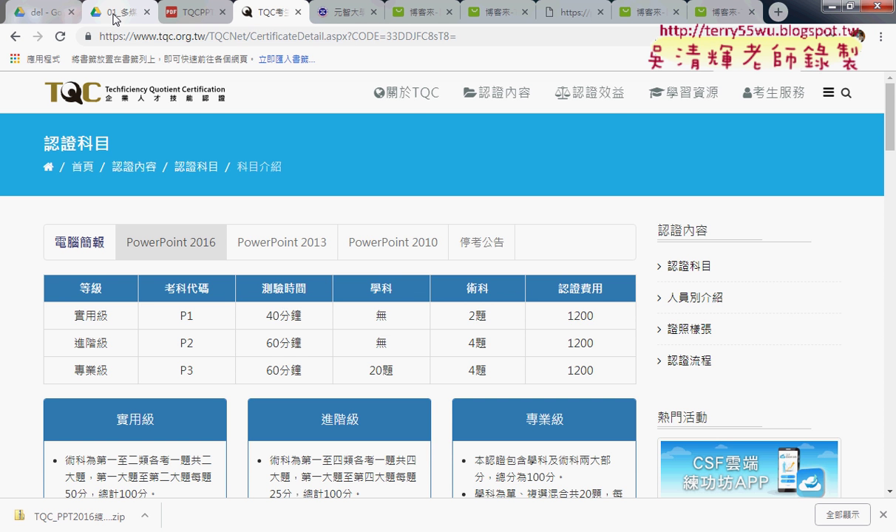
left_click(884, 516)
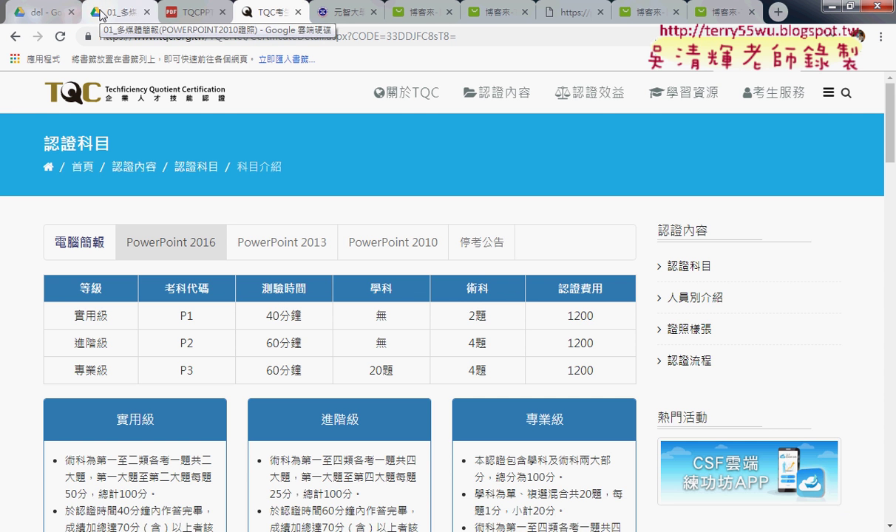
Check PPD01.pptx in the 102 folder, then return to exercise 102 王小明的自我介紹 in the PDF.
left_click(186, 12)
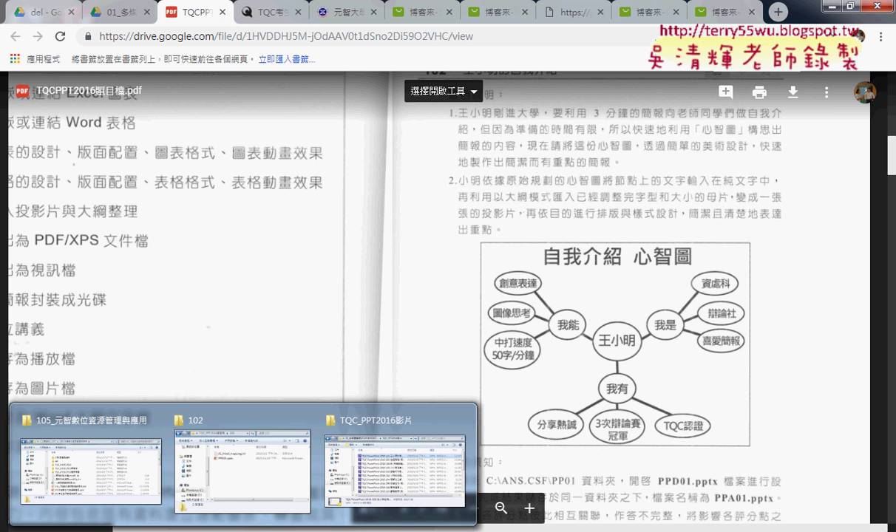
left_click(222, 462)
left_click(318, 193)
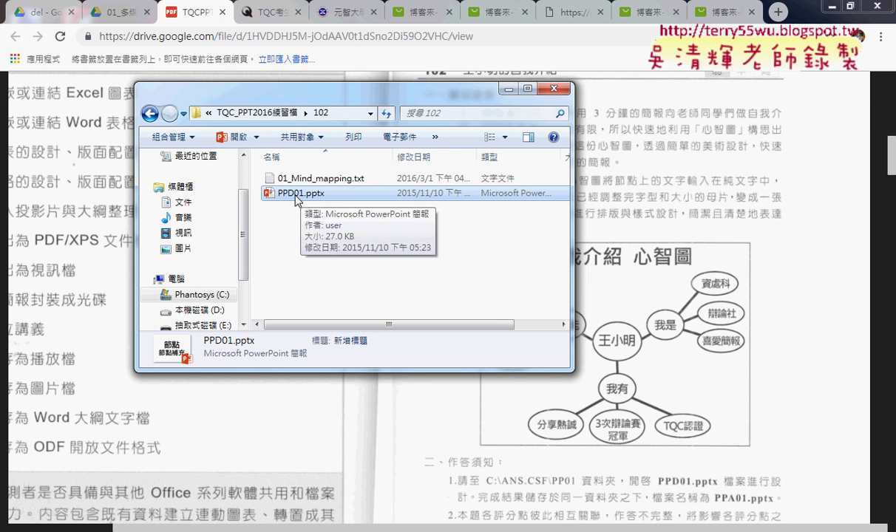
left_click(102, 326)
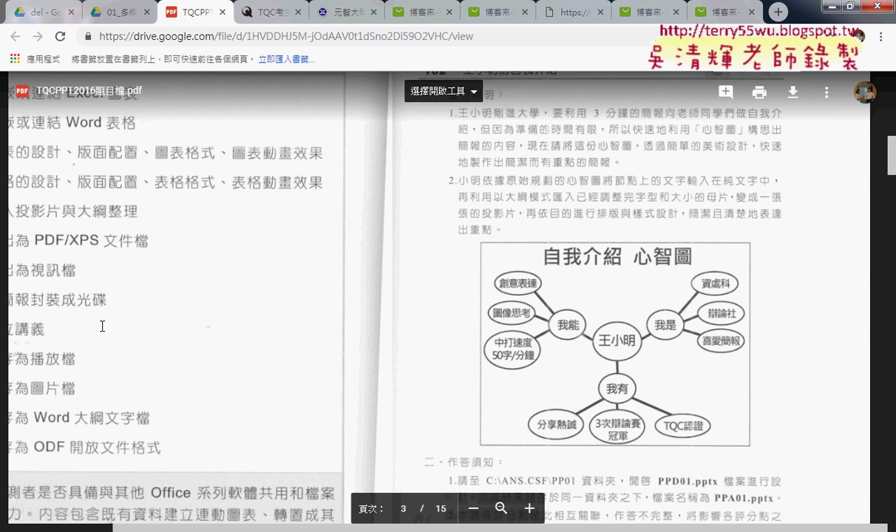
scroll(222, 314, "up", 2)
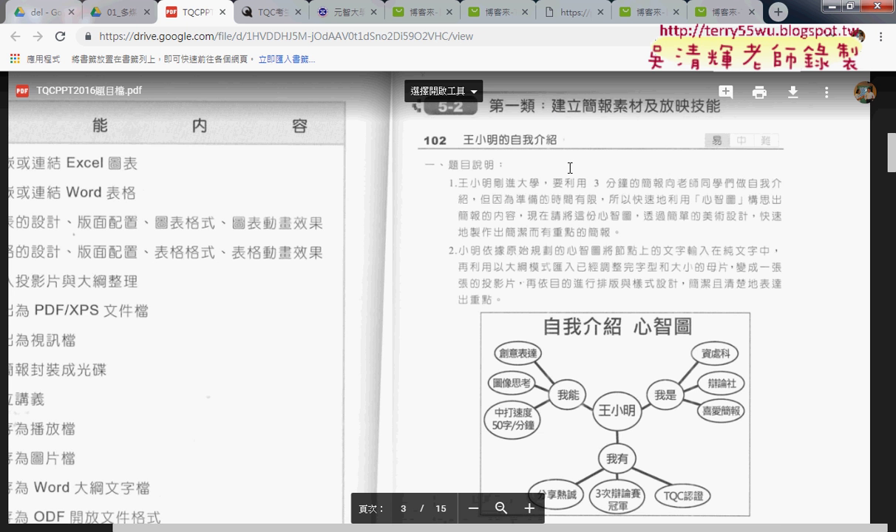
scroll(570, 168, "down", 1)
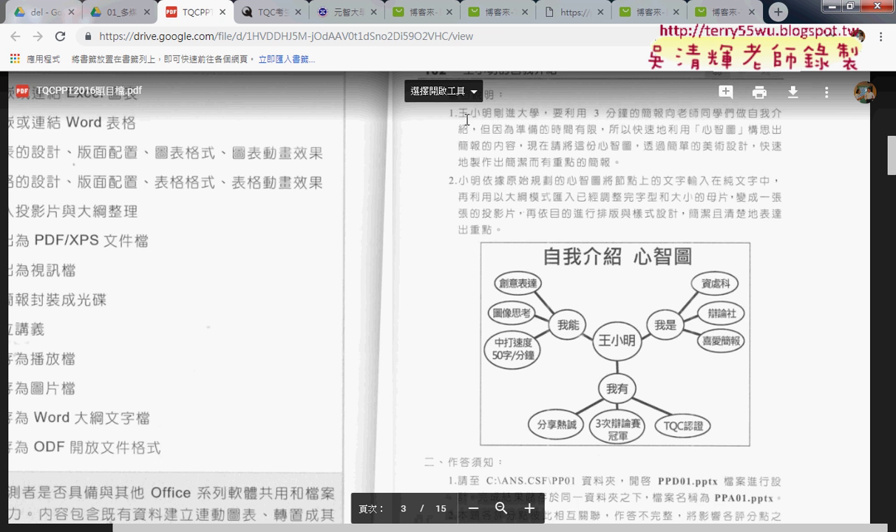
scroll(441, 112, "up", 1)
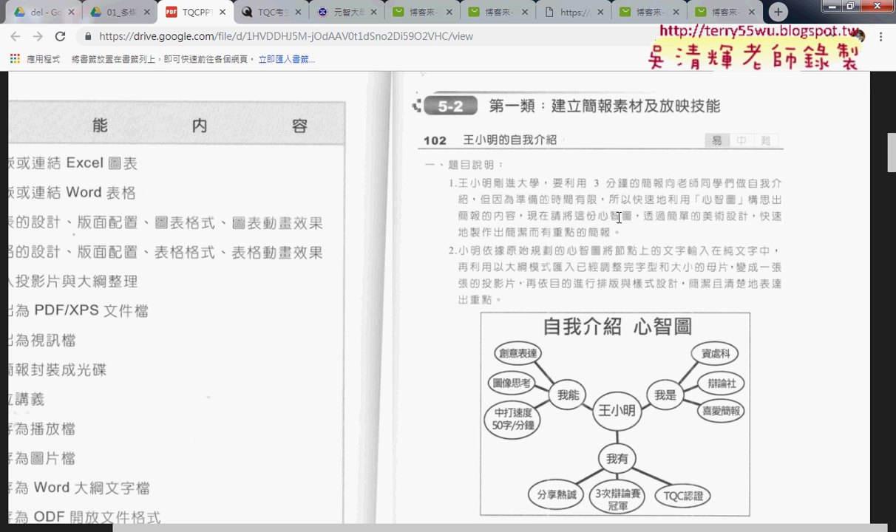
scroll(628, 219, "down", 2)
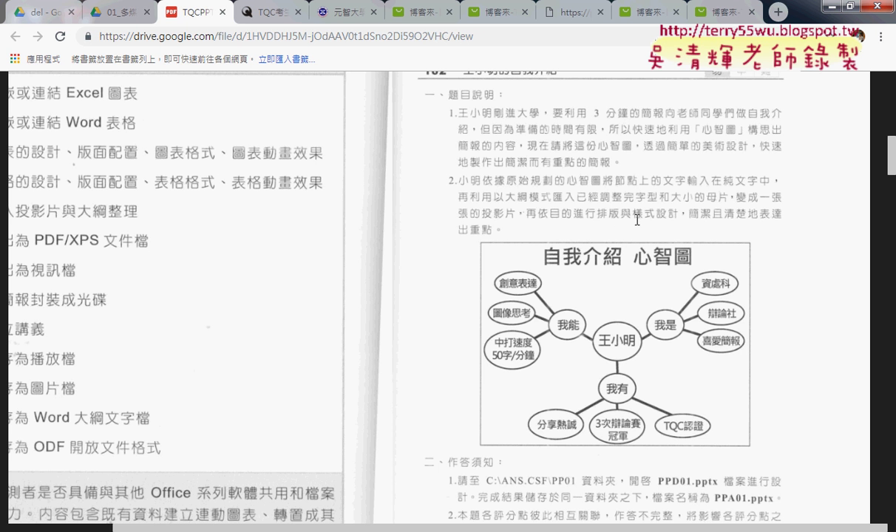
scroll(636, 219, "down", 4)
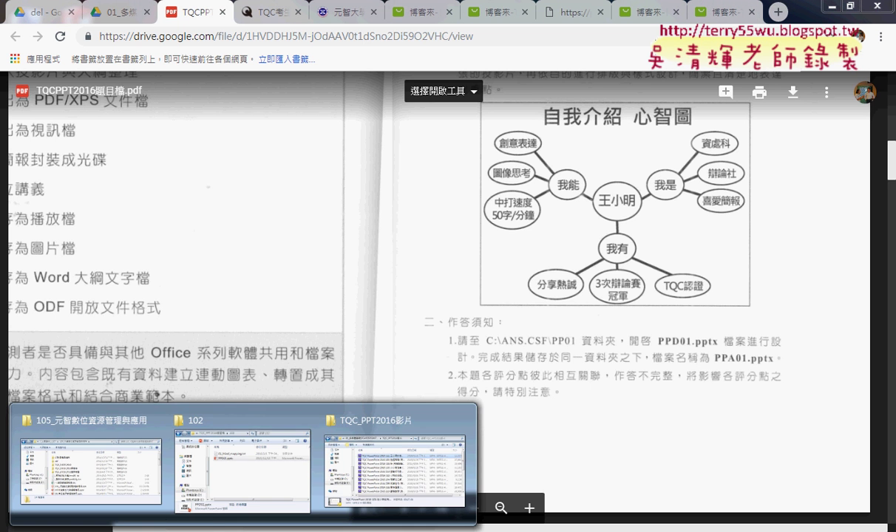
Confirm PPD01.pptx is blank in PowerPoint, close it, and select 01_Mind_mapping.txt.
left_click(196, 444)
double_click(310, 193)
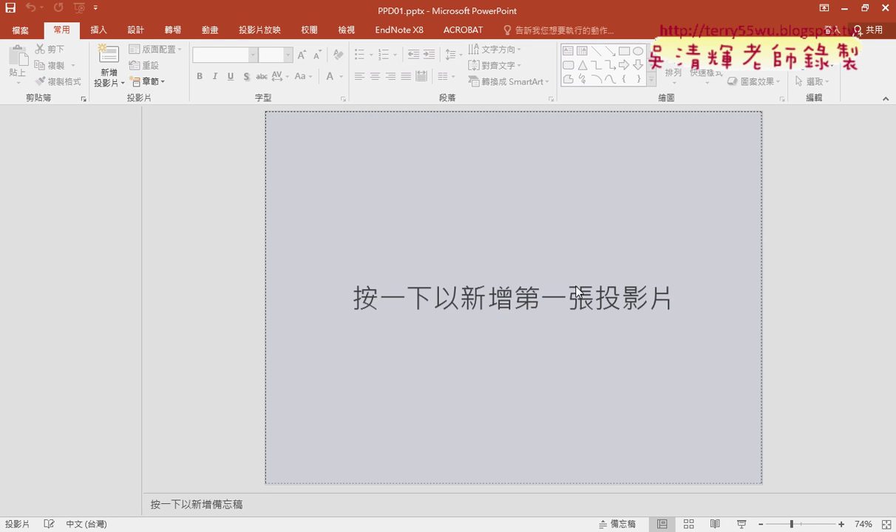
left_click(885, 7)
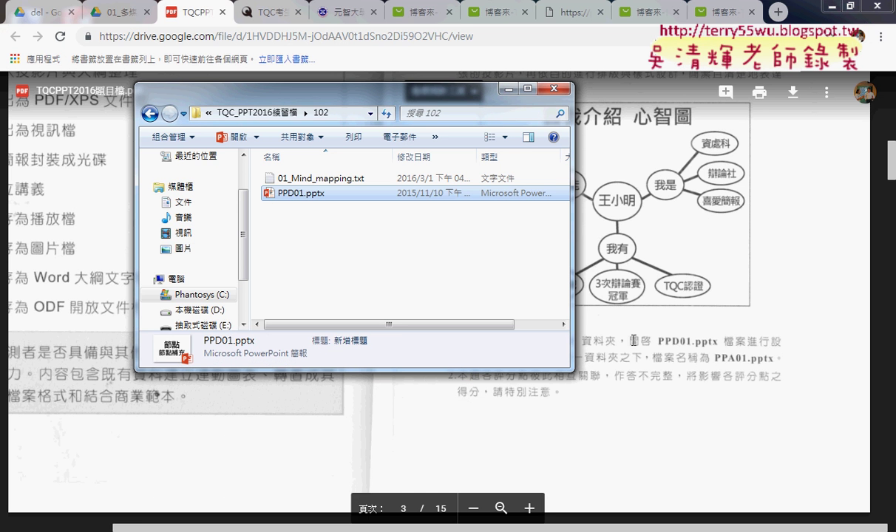
left_click(332, 180)
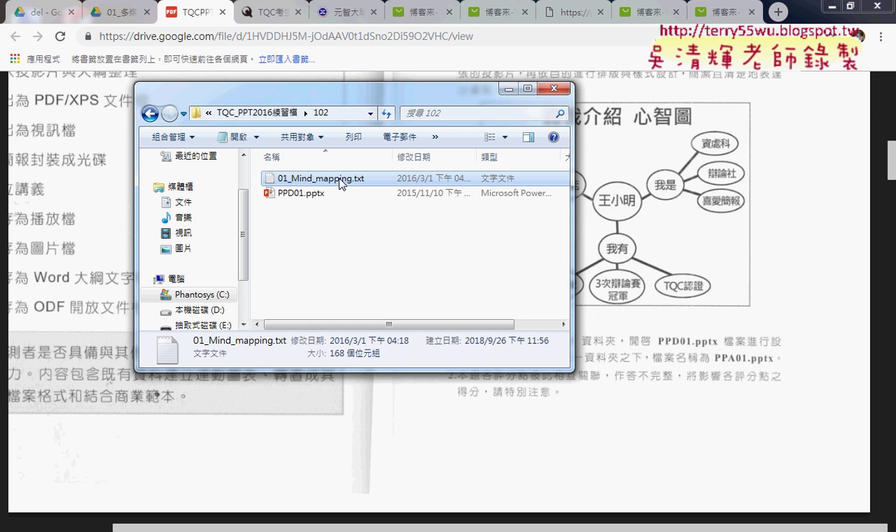
Open 01_Mind_mapping.txt in Notepad and arrange the narrowed window beside the mind map.
double_click(340, 183)
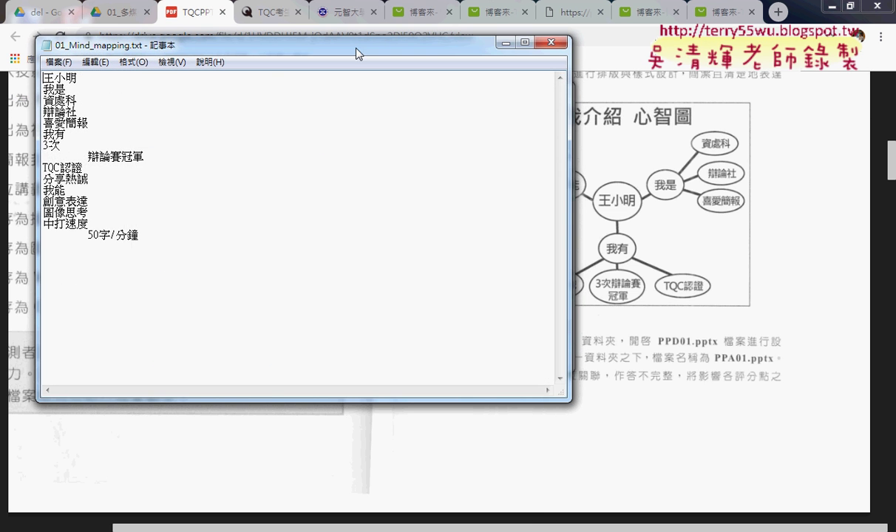
left_click_drag(358, 49, 504, 68)
left_click_drag(224, 94, 192, 93)
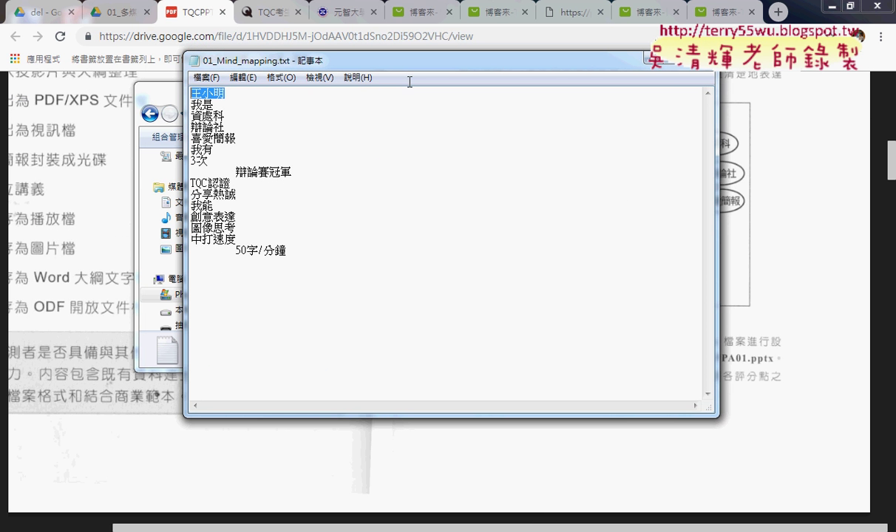
left_click_drag(717, 220, 507, 221)
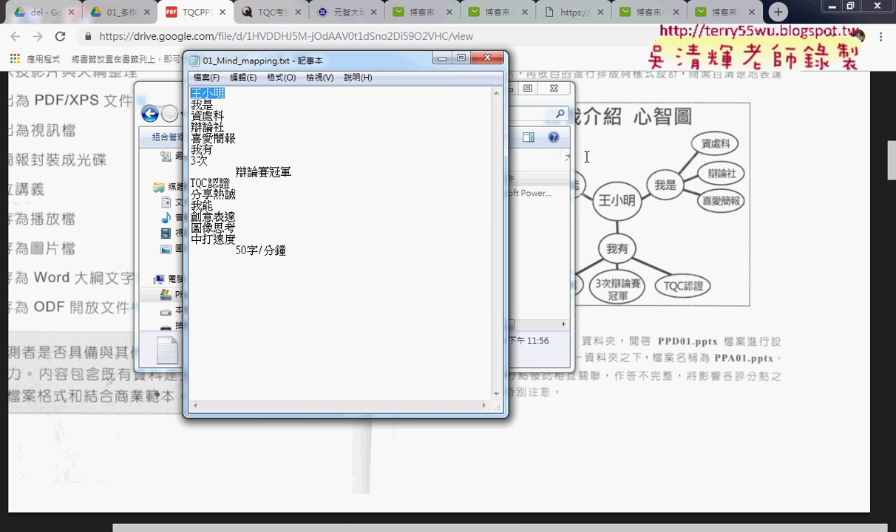
left_click(513, 90)
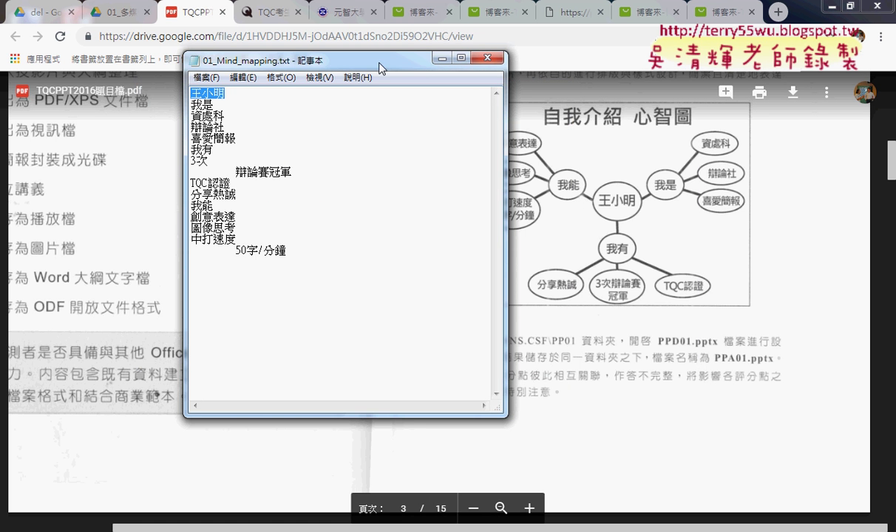
left_click_drag(373, 65, 306, 61)
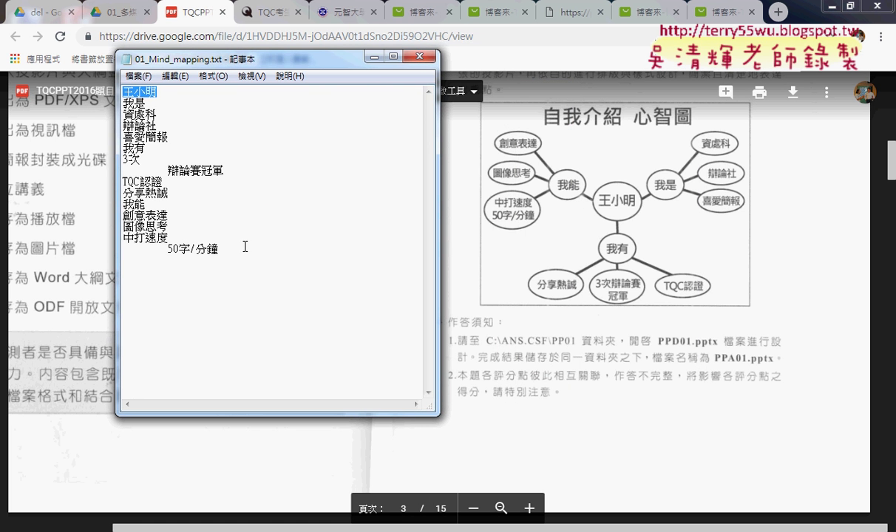
Check the tab indents before 辯論賽冠軍 and 50字/分鐘 in the outline text.
left_click_drag(167, 171, 123, 170)
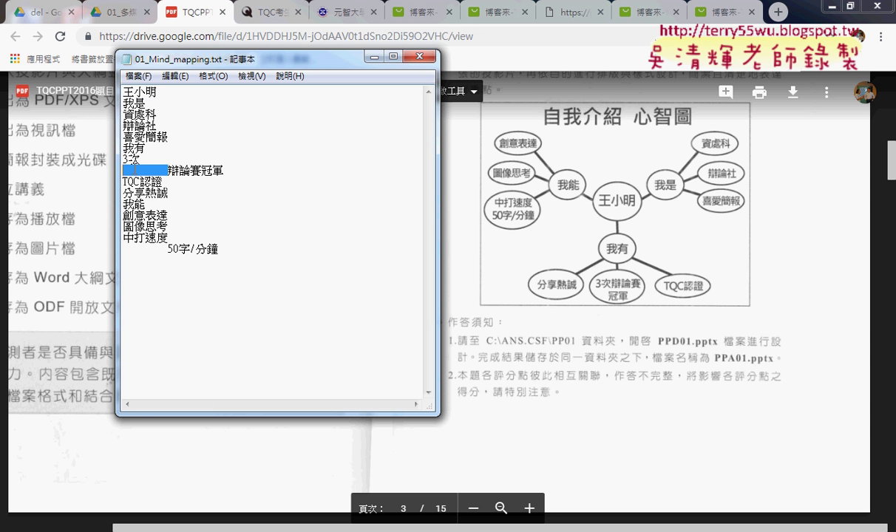
left_click_drag(169, 249, 122, 249)
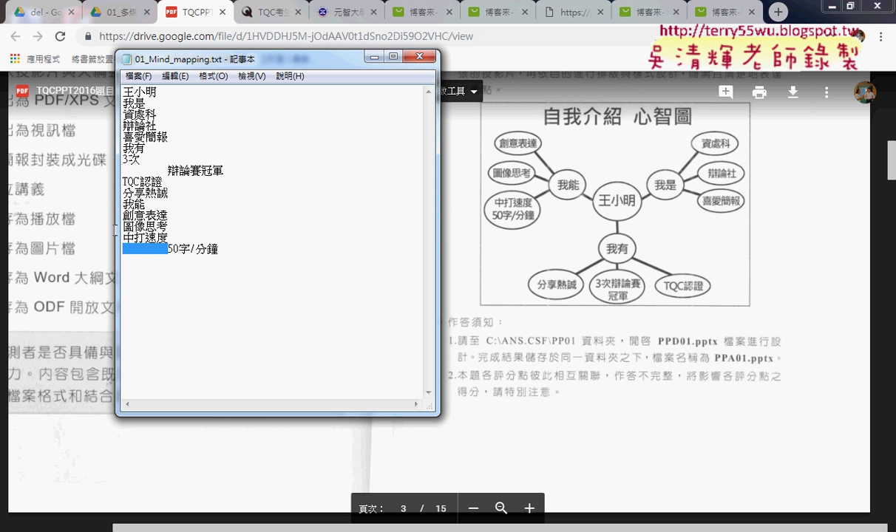
key("Right")
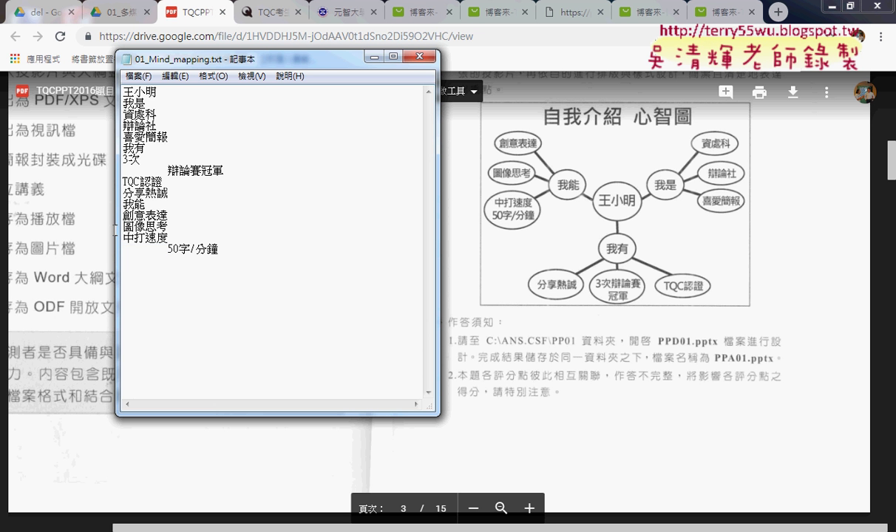
key("shift+Left")
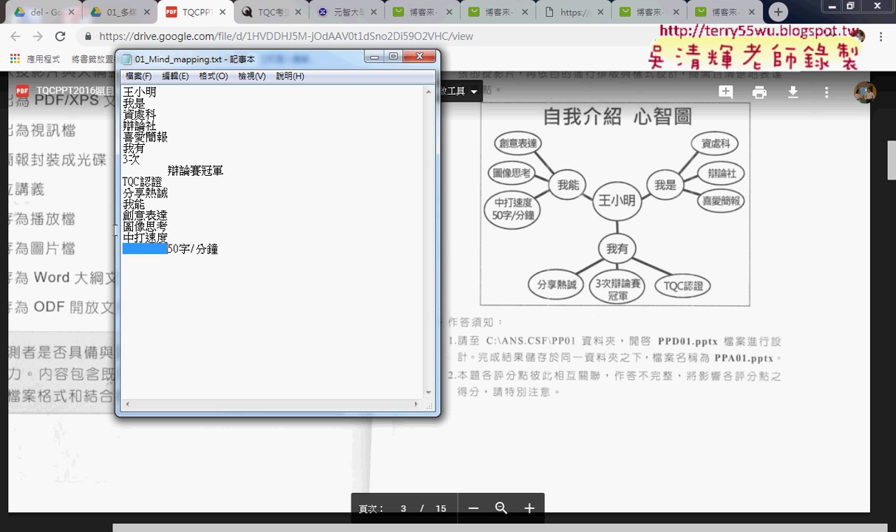
left_click(166, 94)
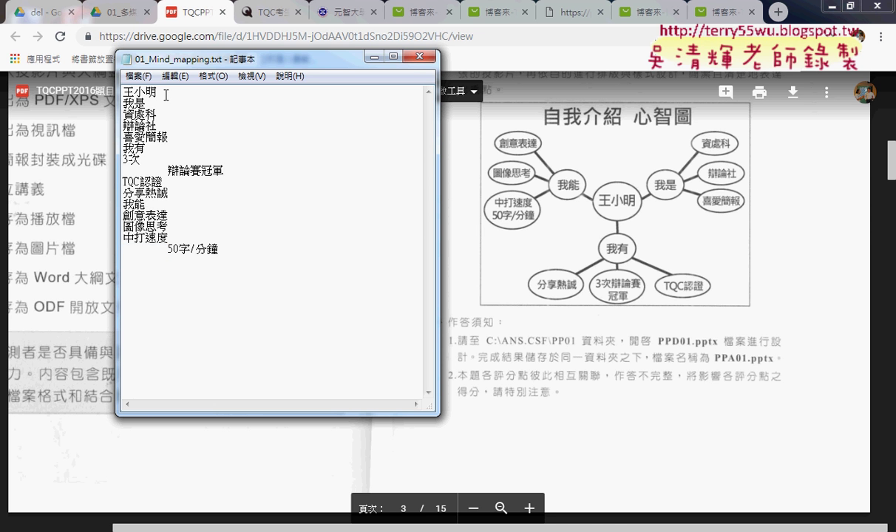
left_click(138, 76)
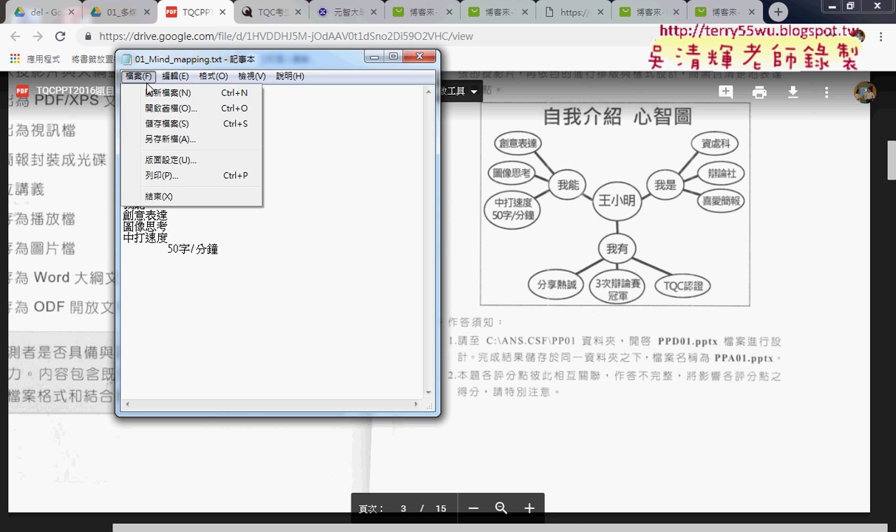
Resave 01_Mind_mapping.txt with Unicode encoding.
left_click(164, 139)
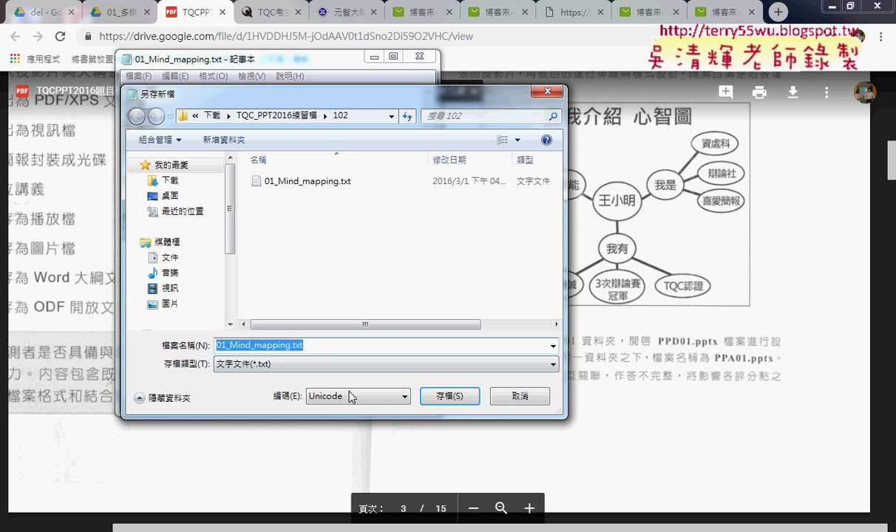
left_click(351, 397)
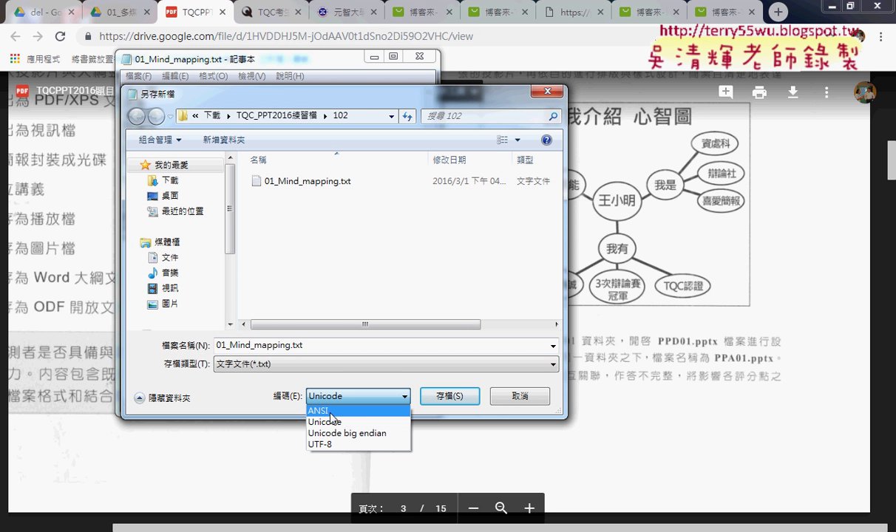
left_click(350, 399)
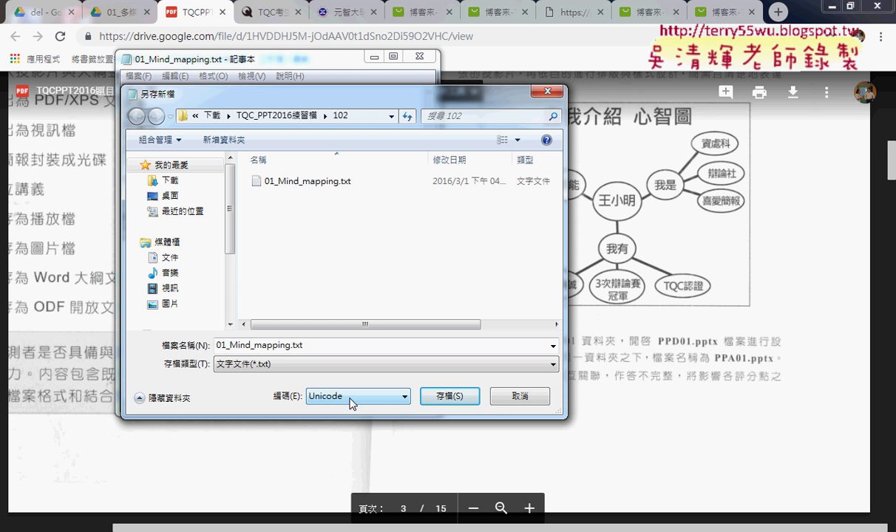
left_click(447, 397)
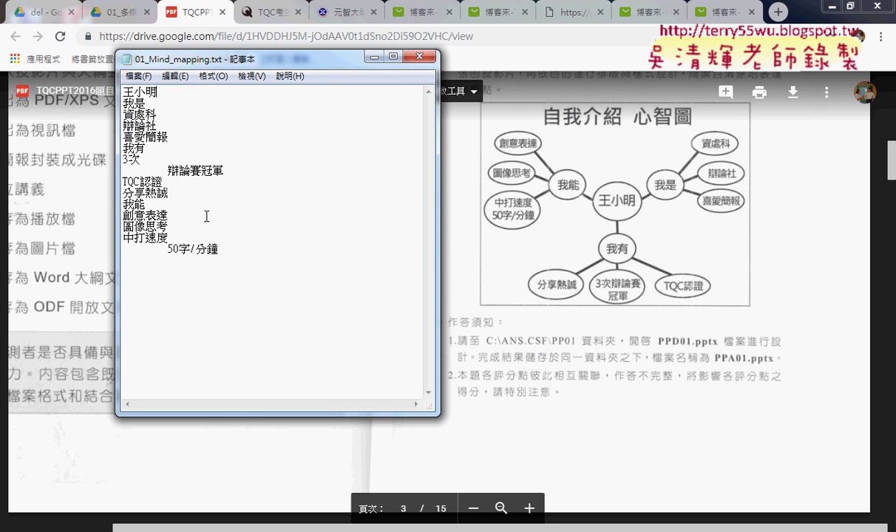
Return to the exam PDF and scroll to page 4's design items.
left_click(568, 420)
scroll(569, 403, "down", 5)
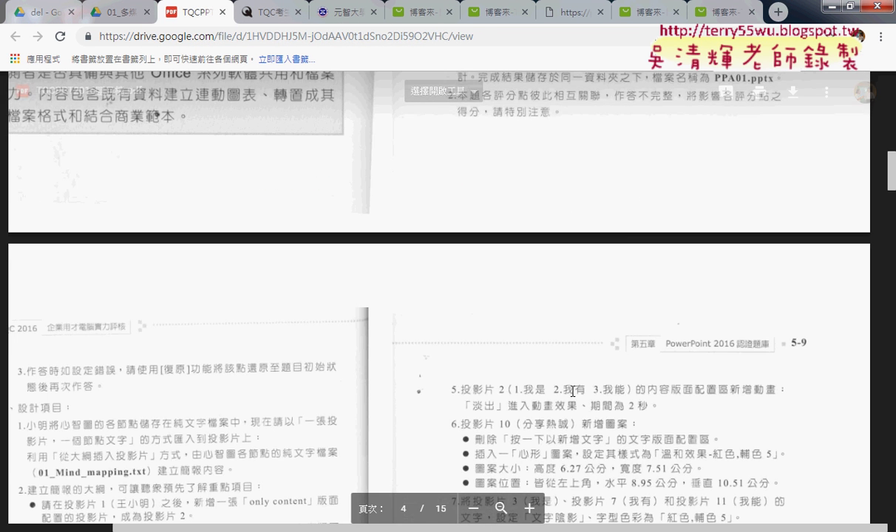
scroll(567, 384, "down", 2)
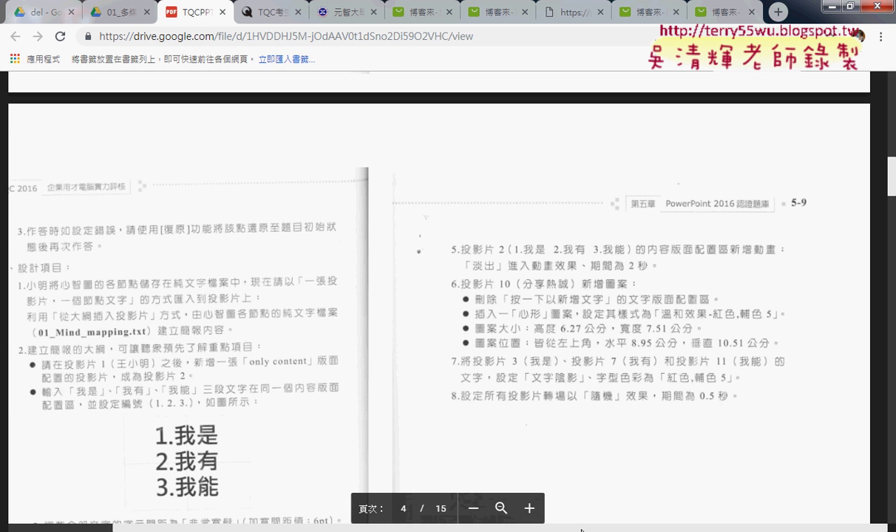
Zoom into page 4 of the exam PDF to read the slide-order table.
left_click(530, 508)
scroll(151, 131, "down", 2)
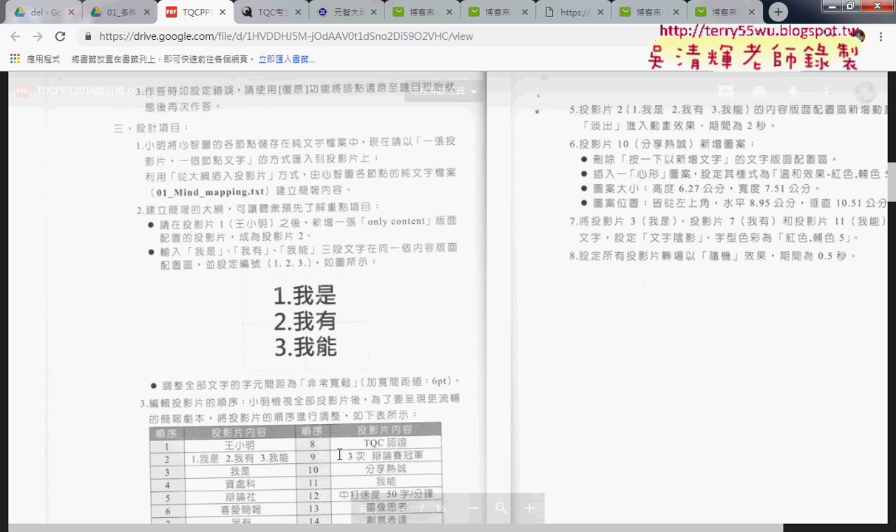
key("alt+Tab")
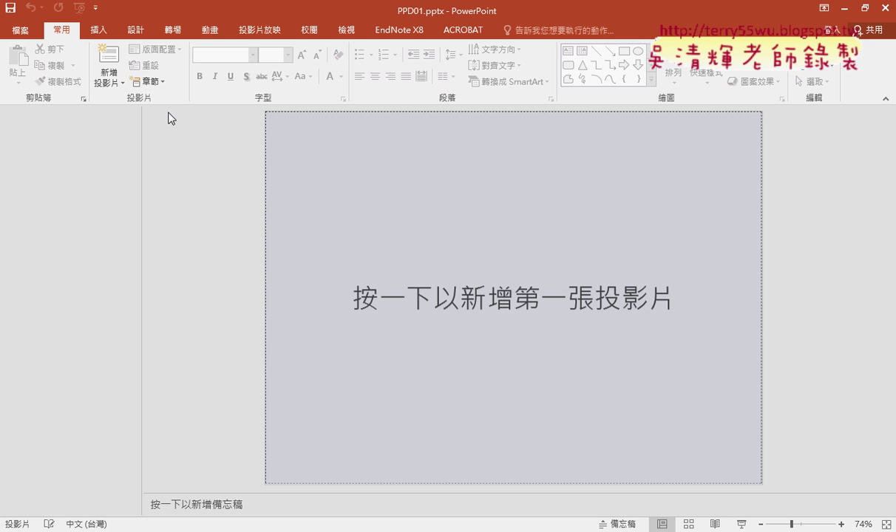
Import 01_Mind_mapping.txt from Downloads\TQC_PPT2016練習檔\102 as slides via Slides from Outline.
left_click(116, 84)
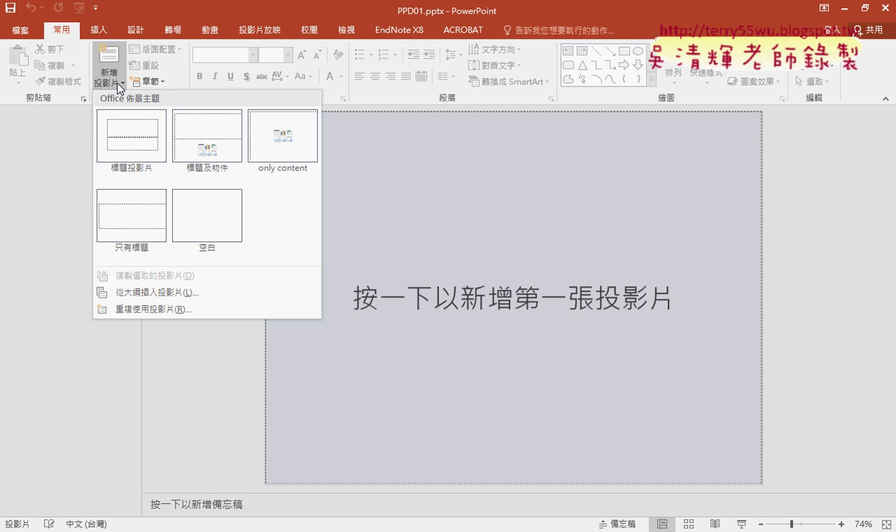
left_click(195, 293)
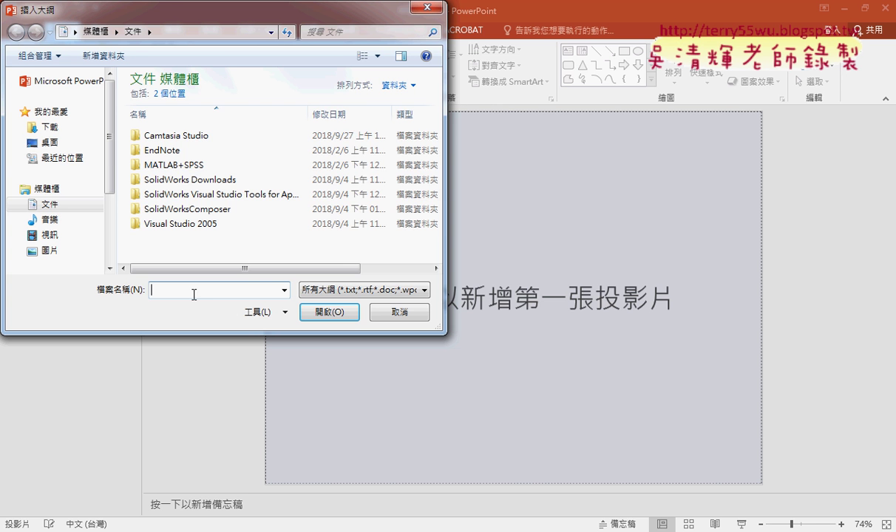
mouse_move(49, 127)
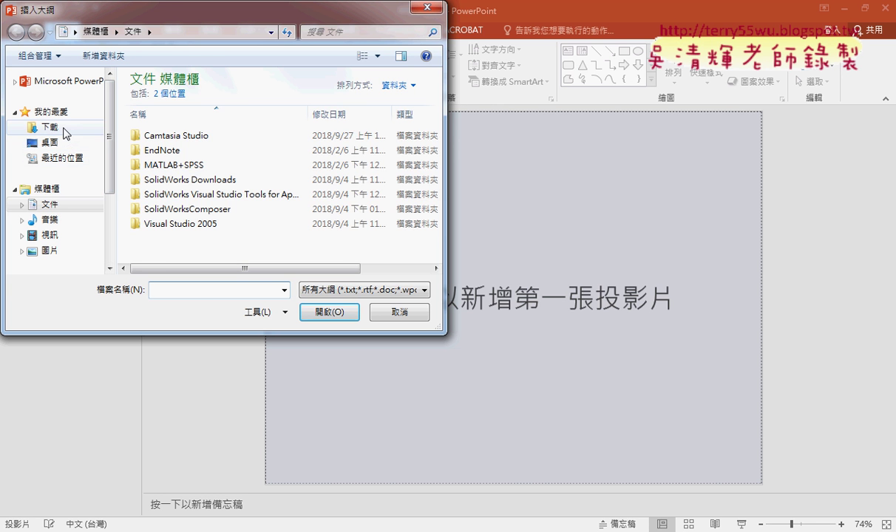
left_click(67, 130)
double_click(159, 97)
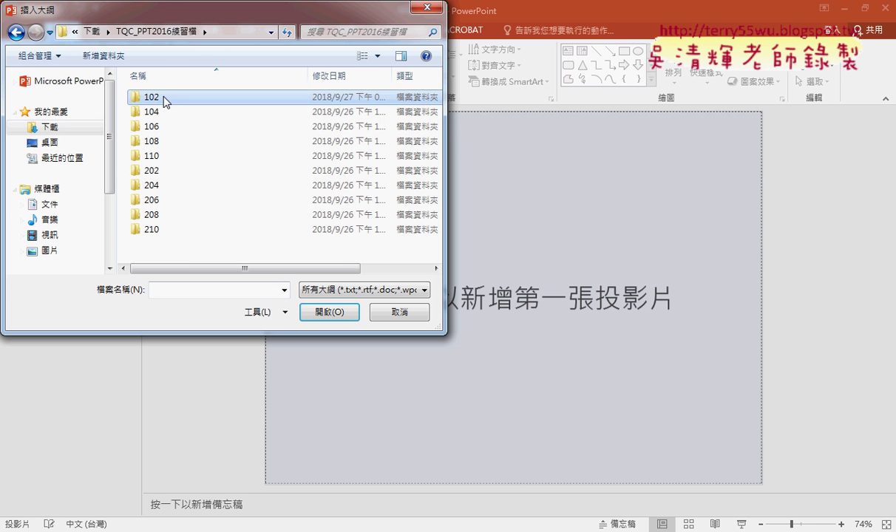
double_click(165, 102)
double_click(188, 102)
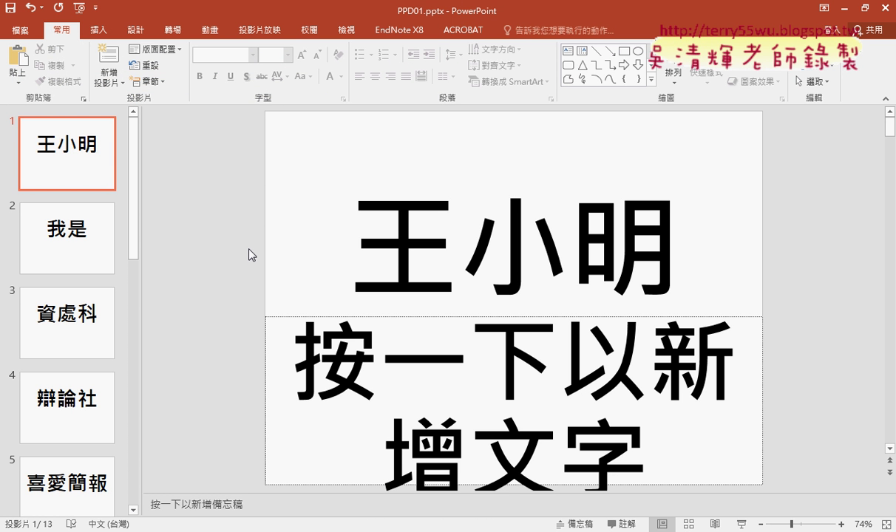
Flip through slides 1 to 4 of the imported deck, ending back on slide 1.
left_click(74, 251)
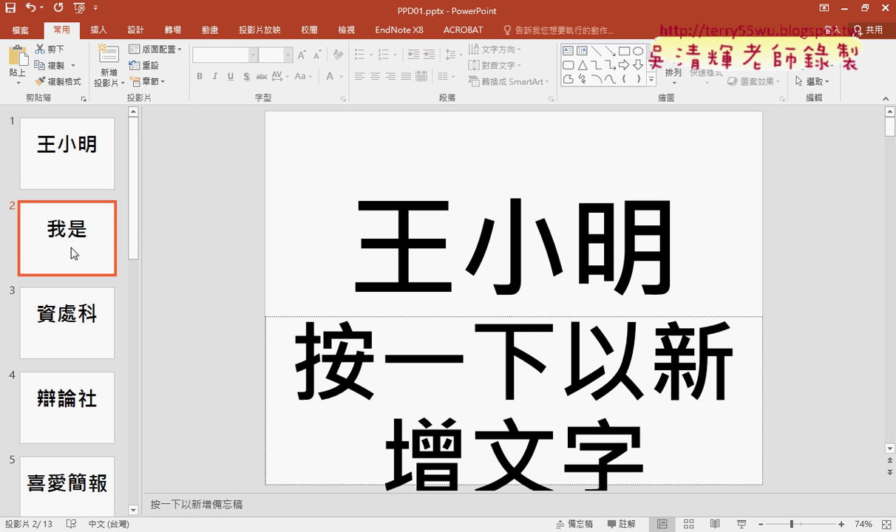
left_click(77, 337)
left_click(70, 240)
left_click(70, 402)
left_click(81, 330)
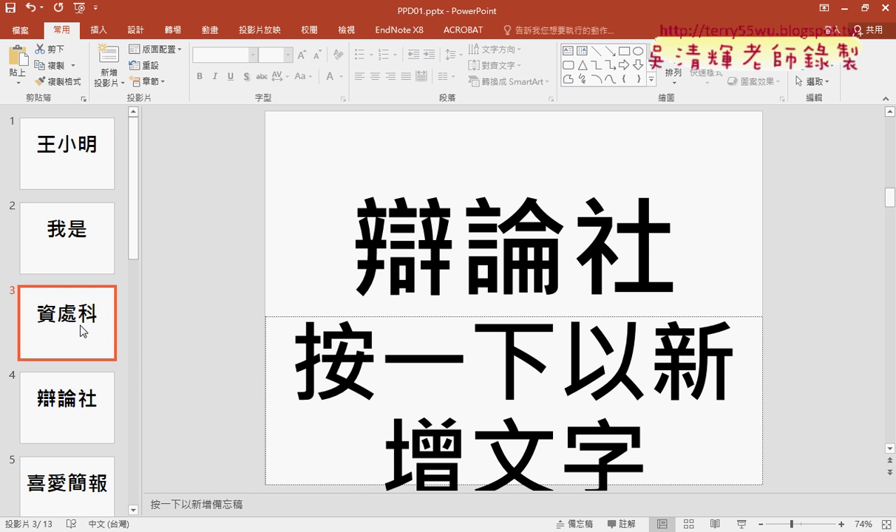
left_click(81, 244)
left_click(86, 166)
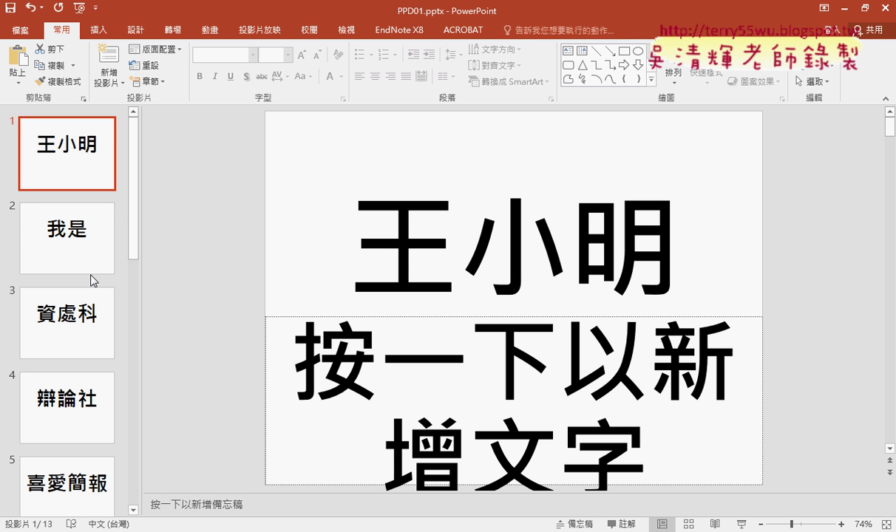
Scroll the thumbnail pane over the remaining slides, then bring up the exam PDF in Chrome.
scroll(92, 279, "down", 3)
scroll(93, 278, "down", 4)
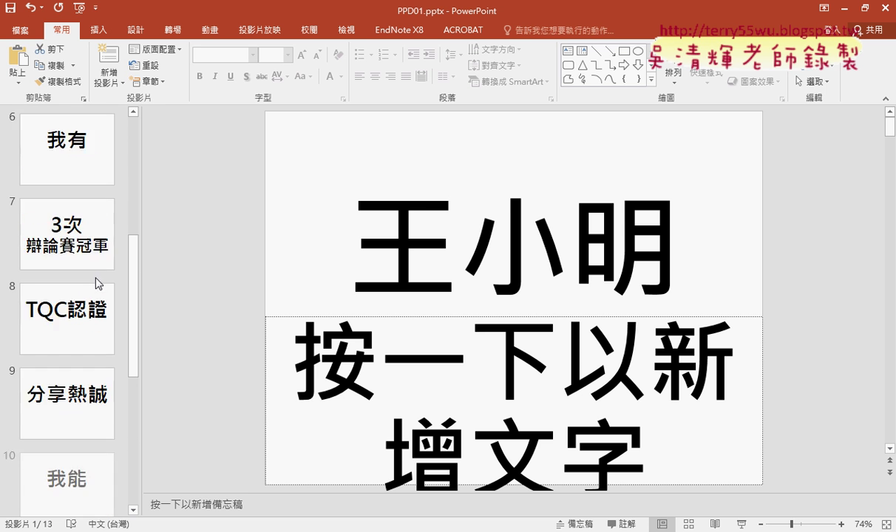
scroll(96, 278, "down", 2)
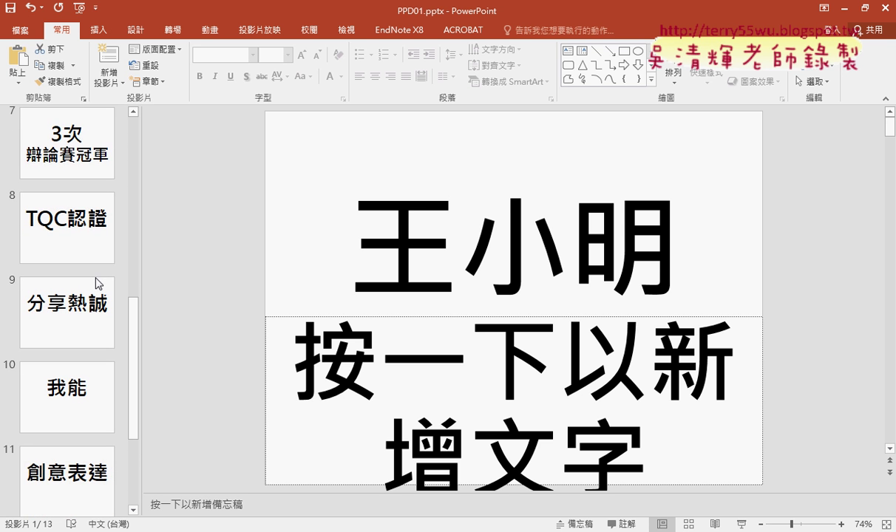
scroll(96, 283, "up", 4)
scroll(96, 283, "up", 4)
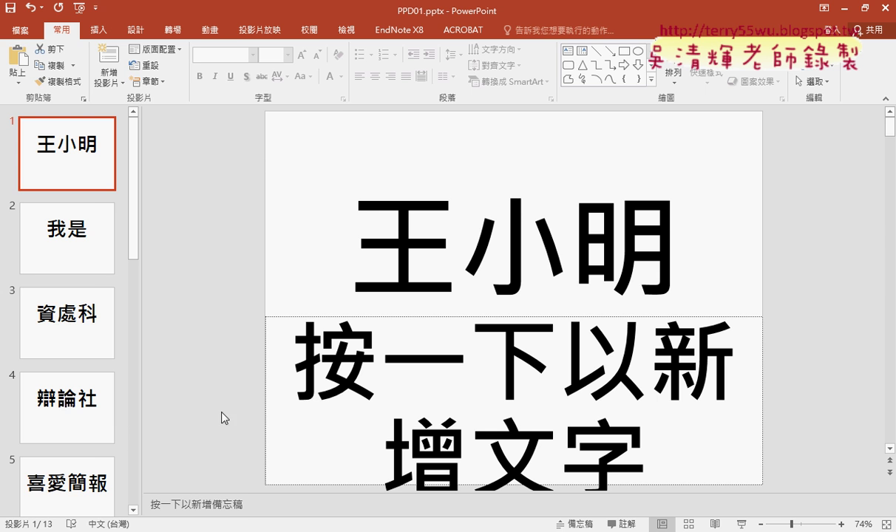
left_click(144, 530)
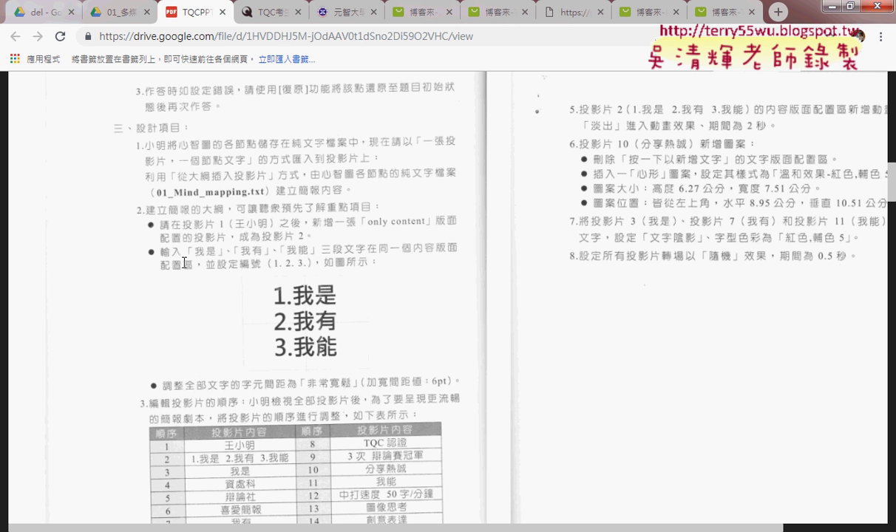
Insert an only content slide directly after slide 1, bringing the deck to 14 slides.
left_click(833, 6)
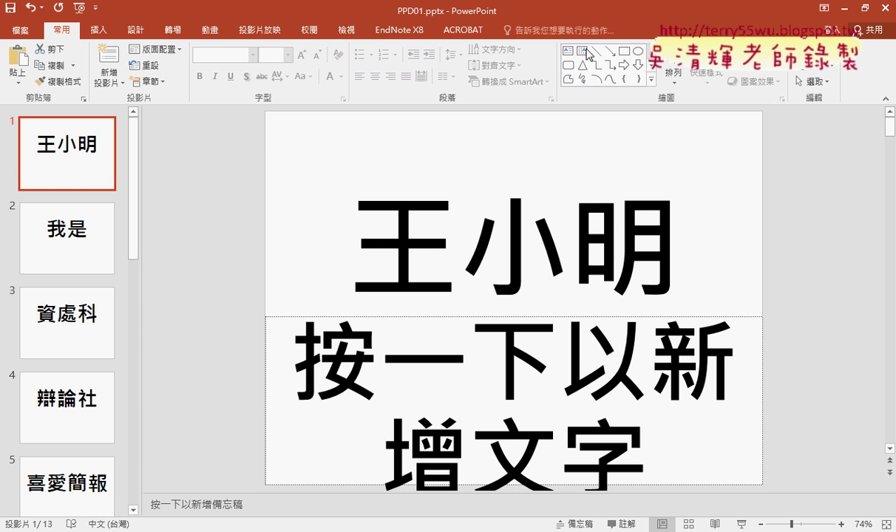
left_click(69, 198)
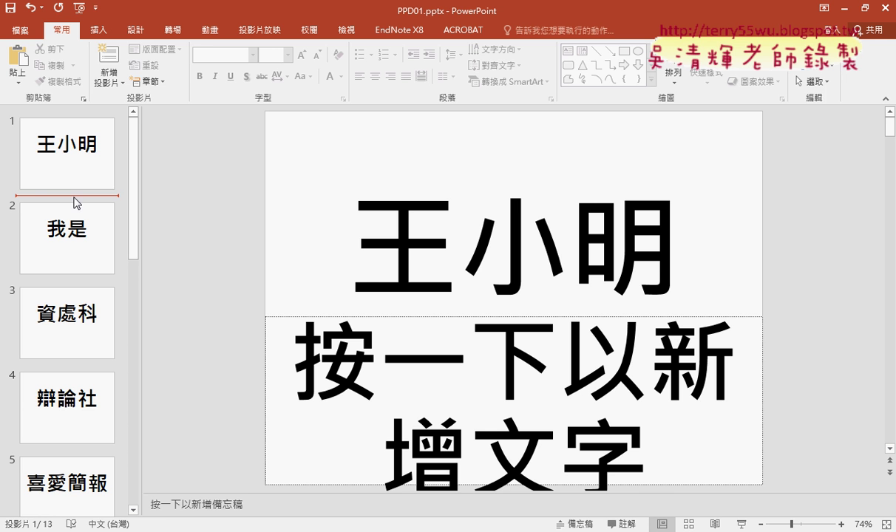
left_click(123, 82)
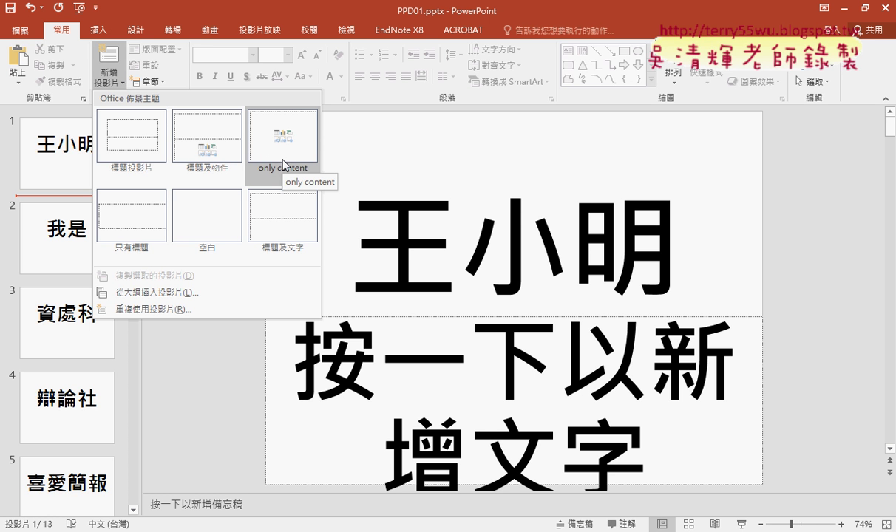
left_click(282, 161)
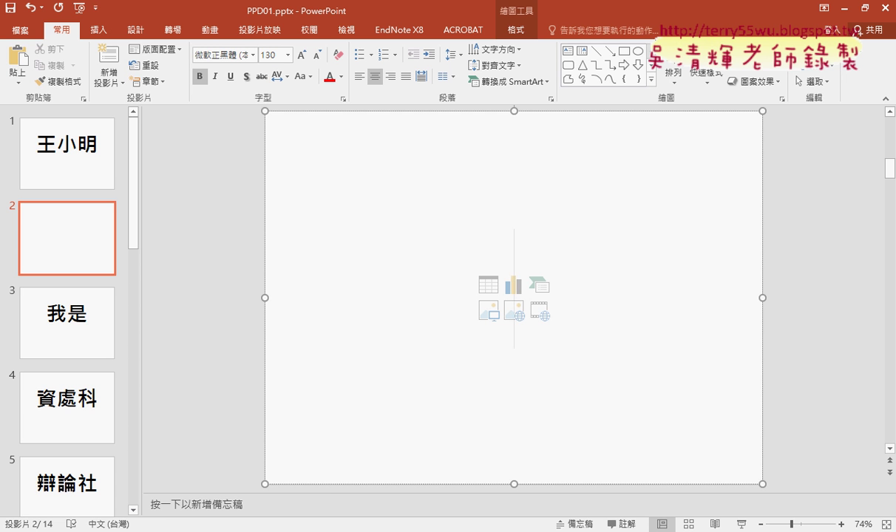
Check the exam PDF, return to slide 2 and remove stray mistyped characters.
key("alt+Tab")
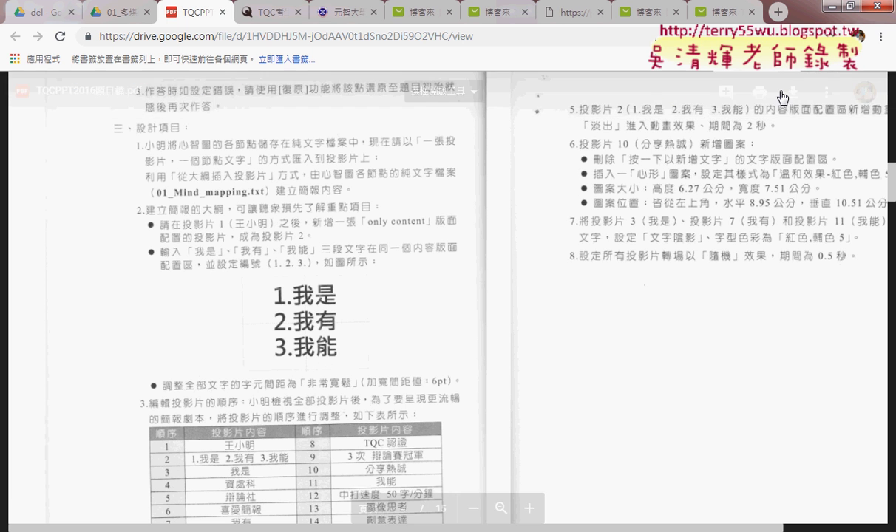
left_click(832, 7)
type("x")
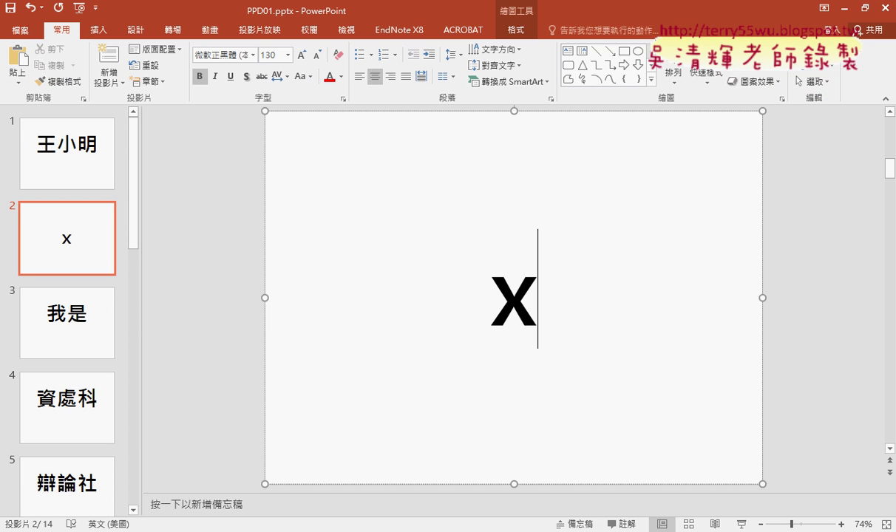
key("alt+shift")
type("xo3/4")
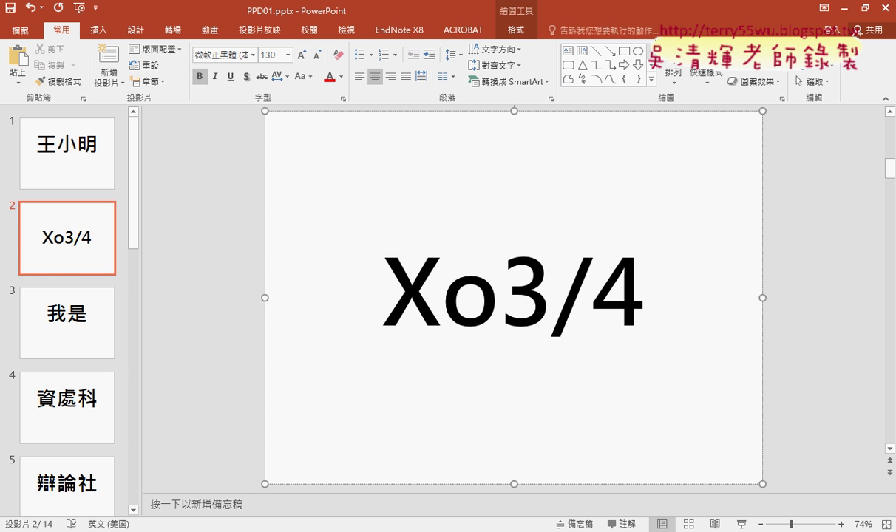
key("BackSpace")
key("BackSpace")
key("BackSpace")
key("BackSpace")
key("BackSpace")
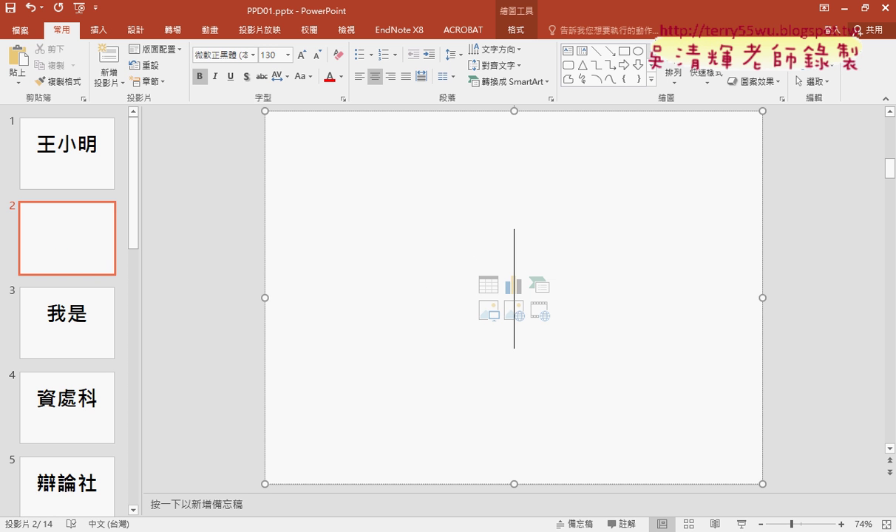
Type 我是, 我有 and 我能 on three lines in slide 2's content box and select them.
type("我")
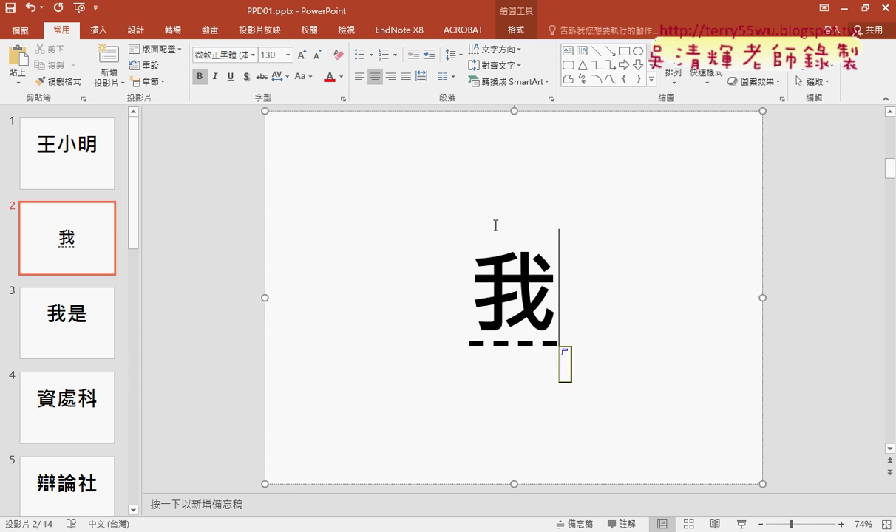
type("是")
key("Return")
key("Return")
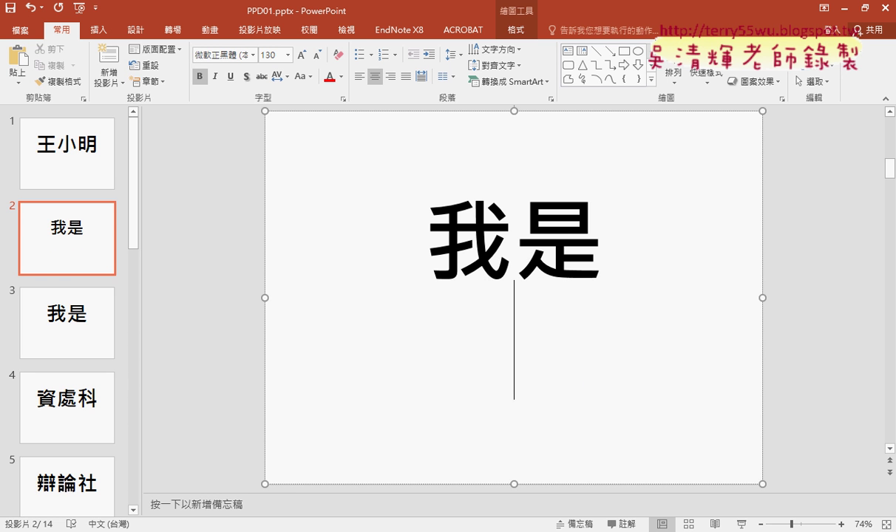
type("我")
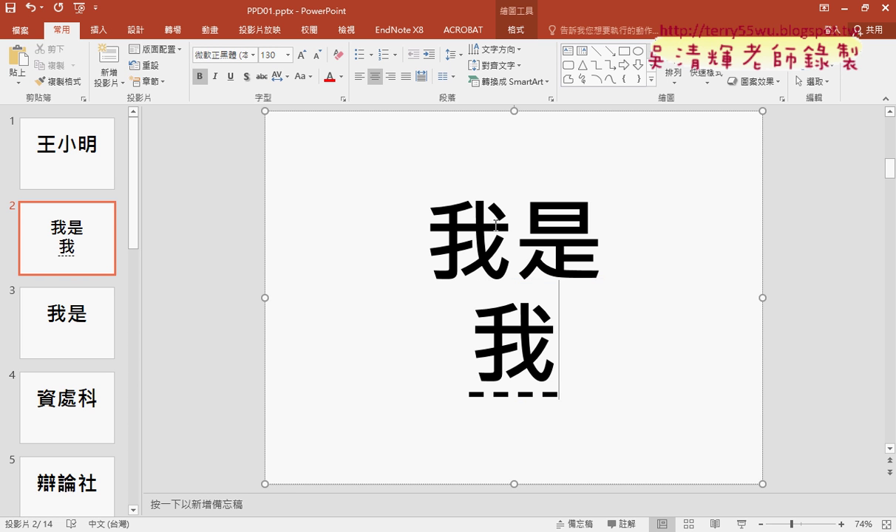
type("有")
key("Return")
key("Return")
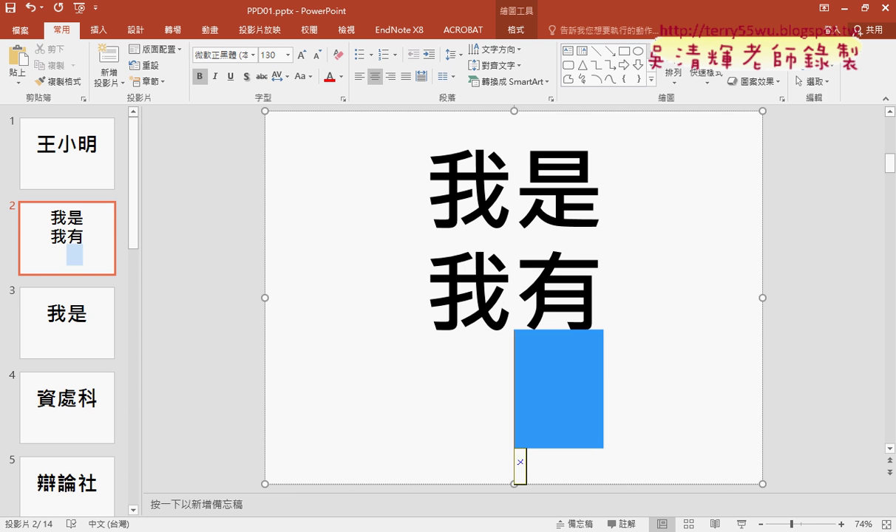
type("0")
type("我")
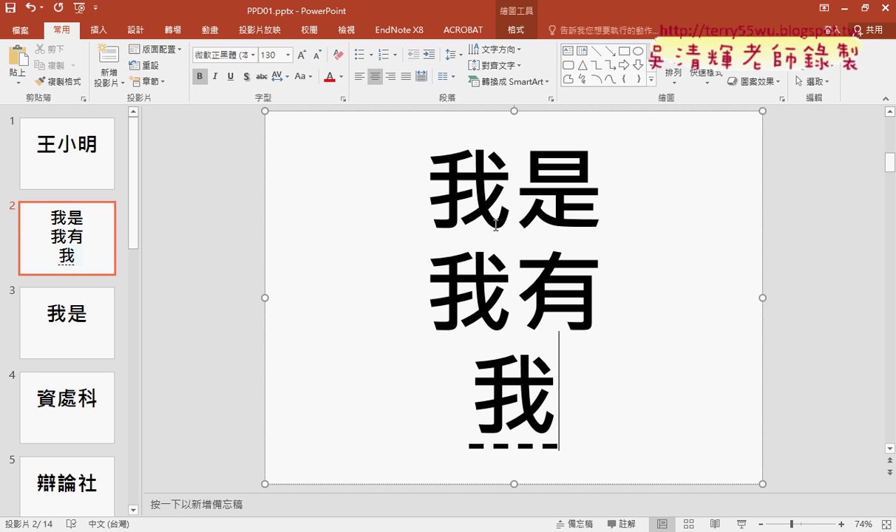
type("能")
key("Return")
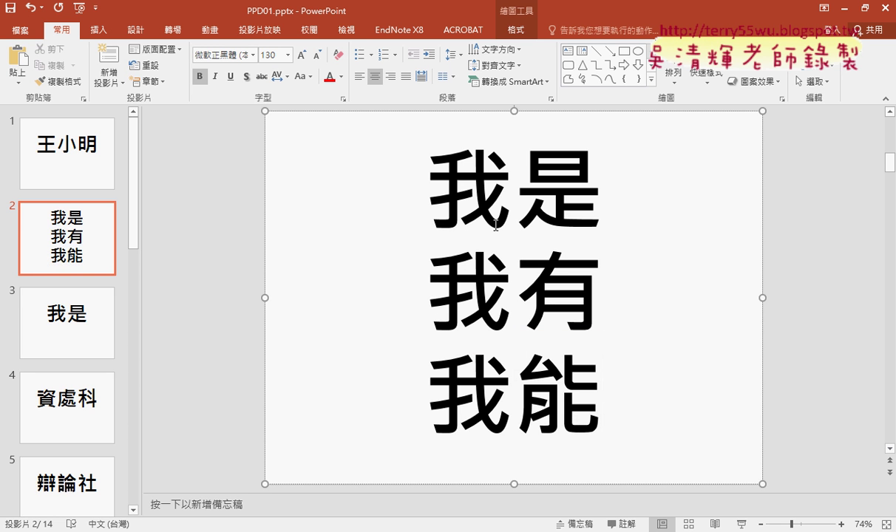
left_click_drag(595, 382, 411, 185)
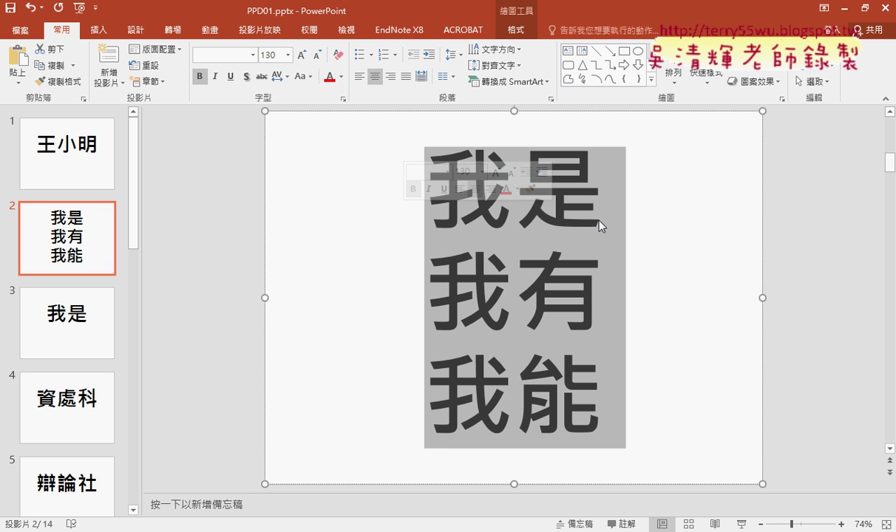
Apply 1. 2. 3. numbering to the three lines on slide 2, checking the exam PDF.
left_click(383, 55)
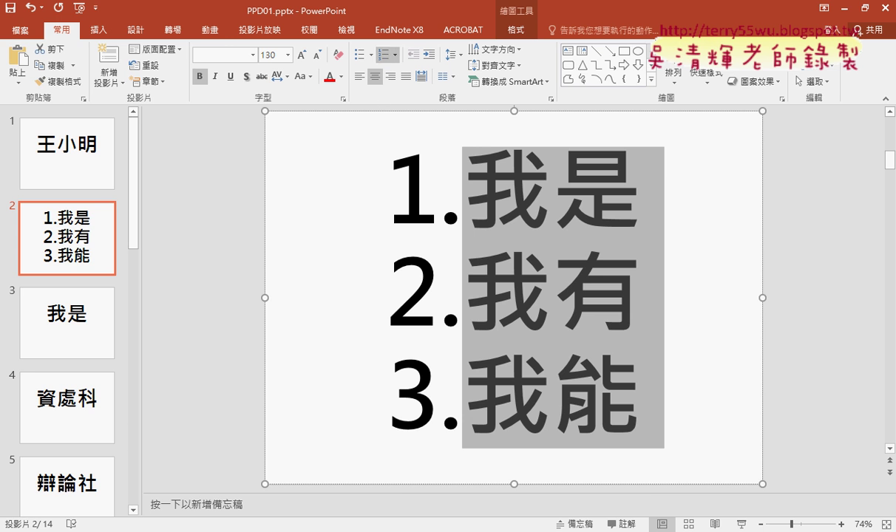
key("alt+Tab")
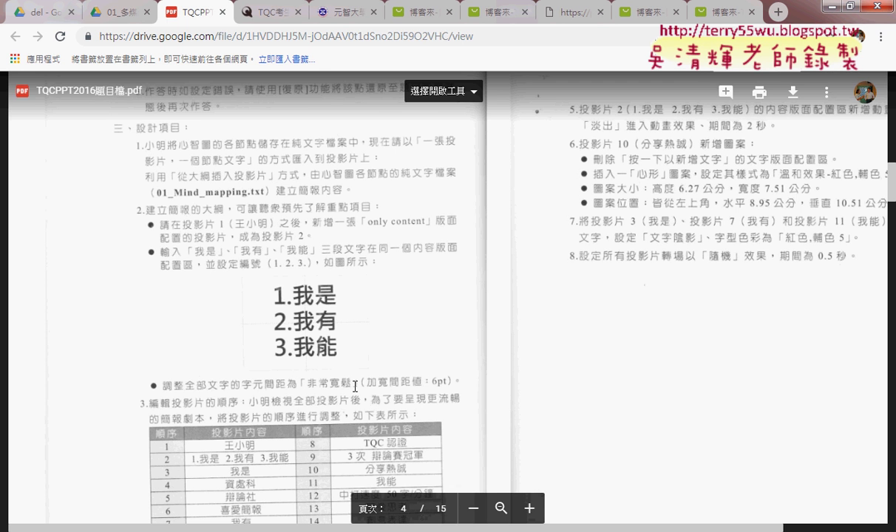
left_click(832, 6)
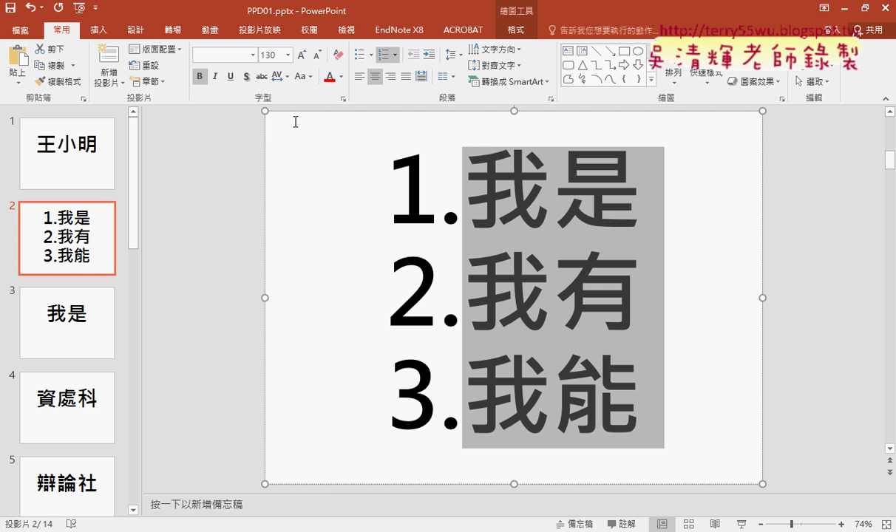
left_click(287, 77)
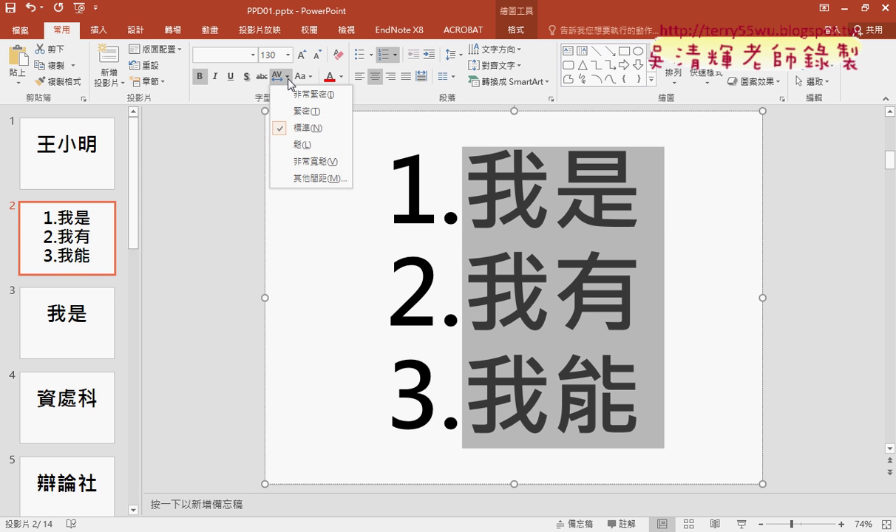
Set the list's character spacing to Very Loose (非常寬鬆) and bring up the exam PDF.
left_click(305, 163)
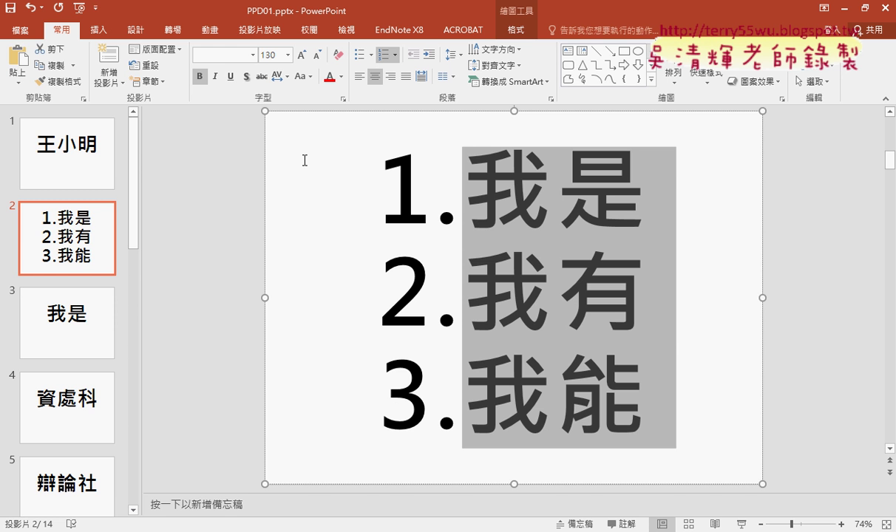
key("alt+Tab")
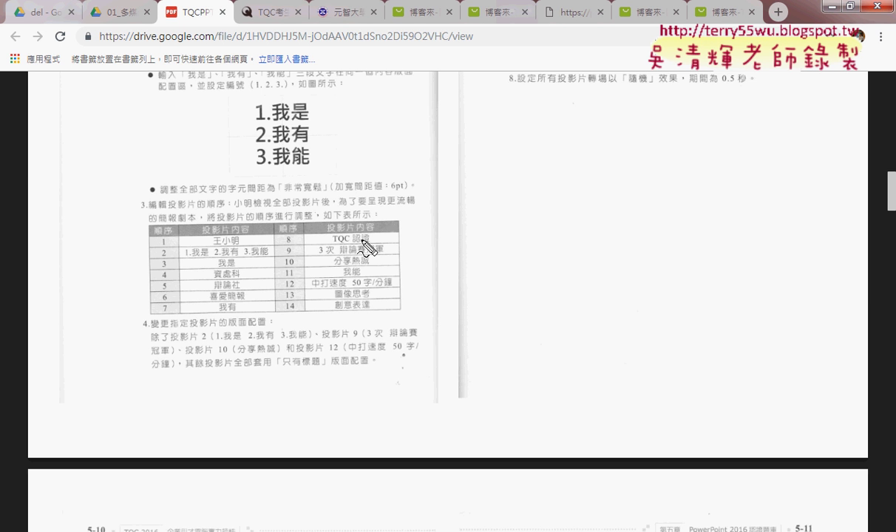
Read the 14-slide order table in the exam PDF, then return to PowerPoint.
mouse_move(364, 243)
left_mouse_down()
mouse_move(330, 241)
mouse_move(367, 243)
left_mouse_up()
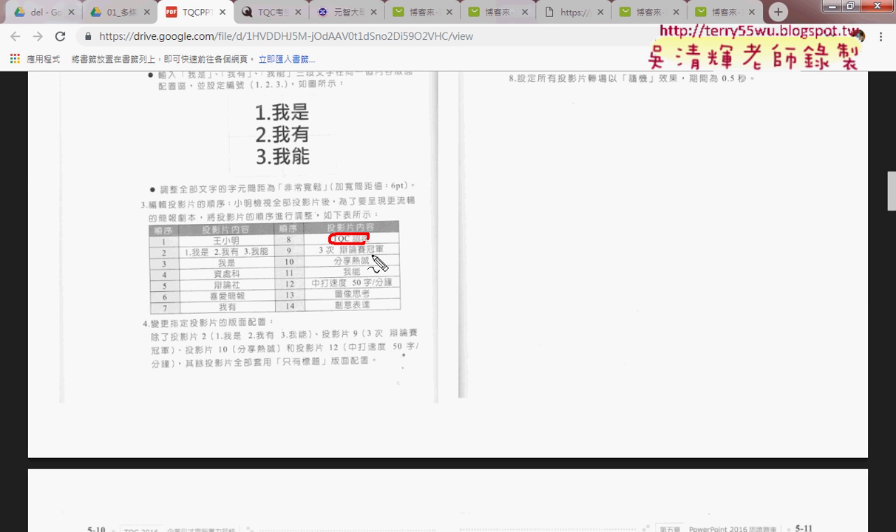
left_click_drag(347, 244, 369, 259)
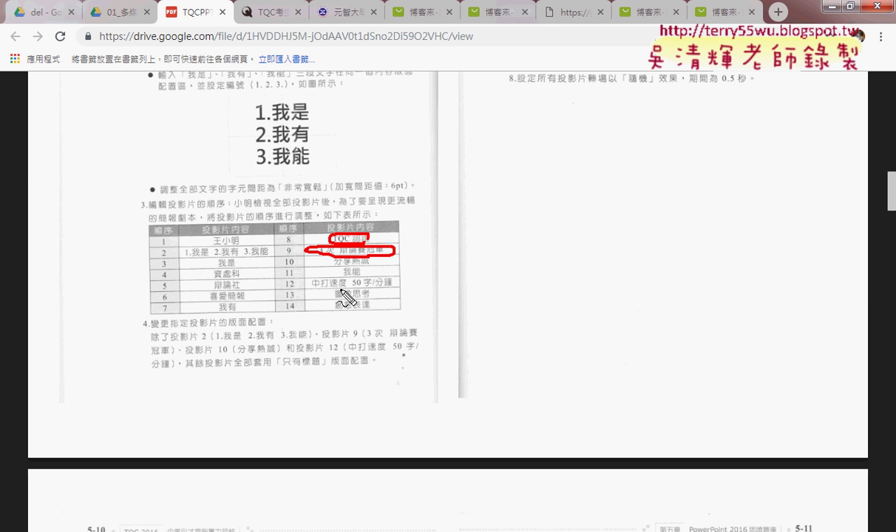
key("Escape")
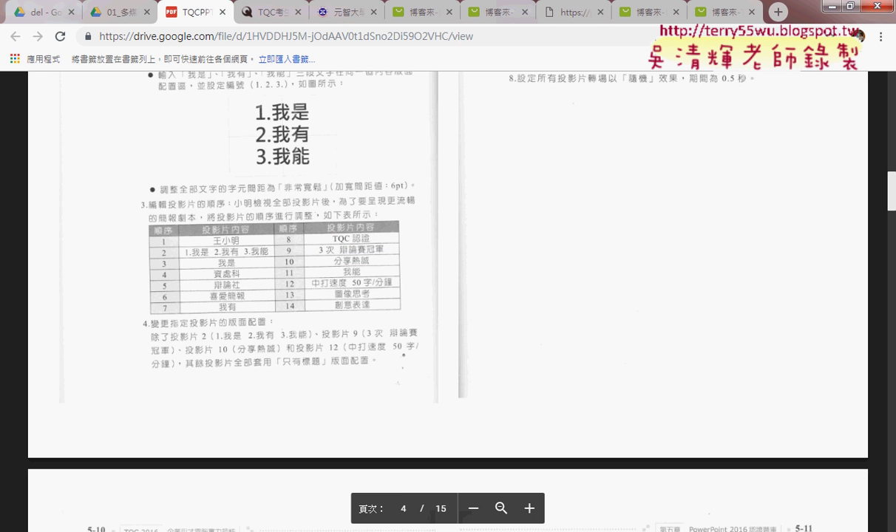
key("alt+Tab")
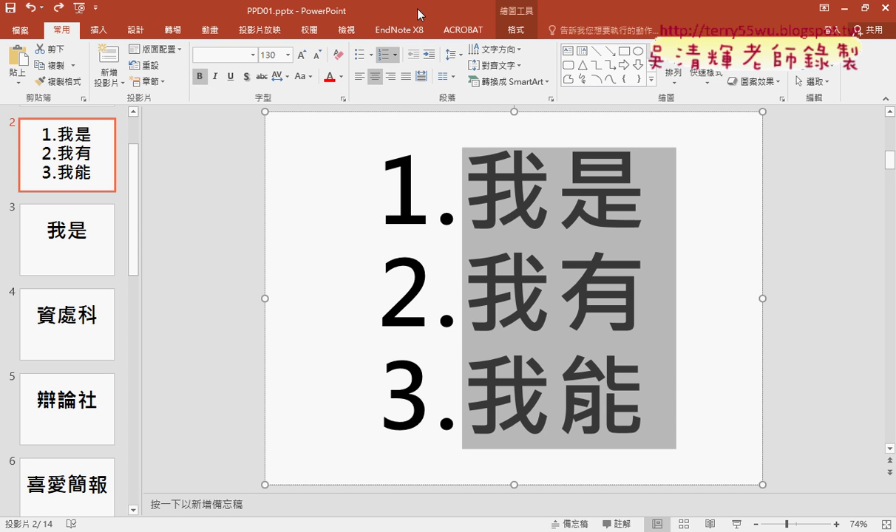
Deselect the text, restore the window beside the PDF, and drag 3次辯論賽冠軍 toward TQC認證.
left_click(275, 300)
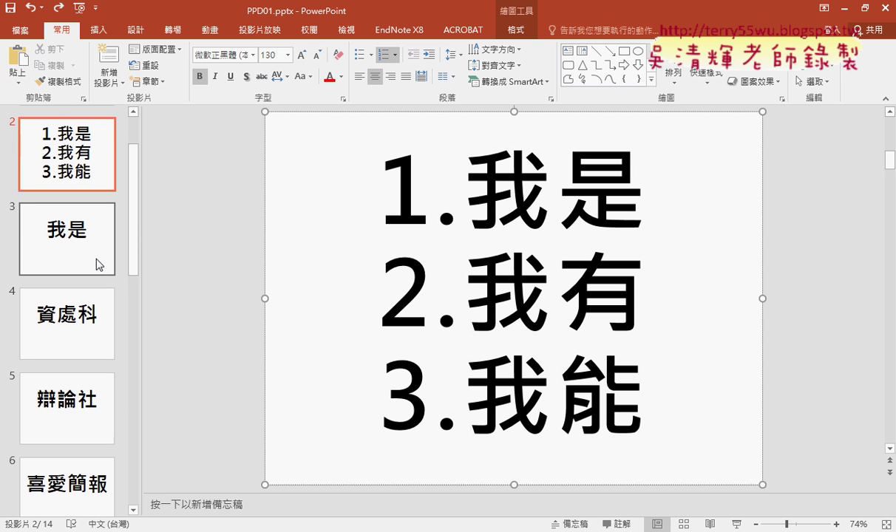
scroll(98, 262, "down", 3)
scroll(96, 263, "down", 2)
scroll(96, 262, "down", 1)
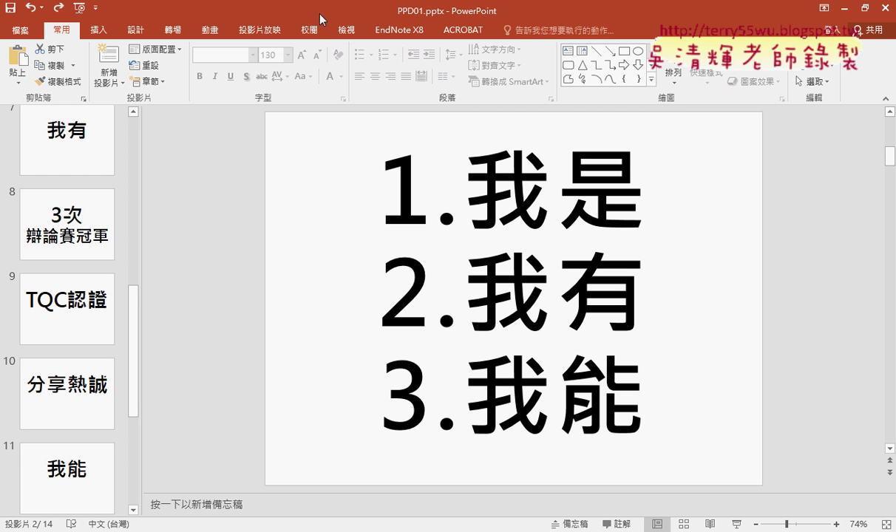
left_click_drag(301, 15, 550, 47)
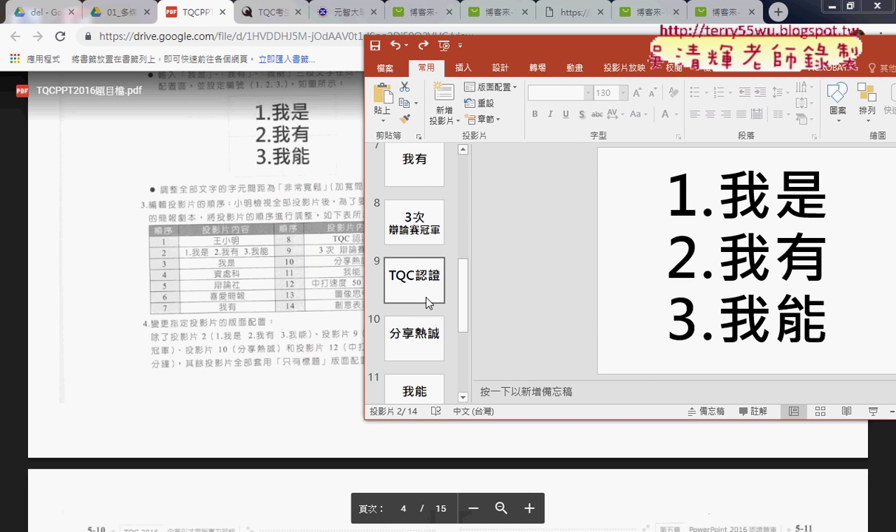
mouse_move(399, 211)
left_mouse_down()
mouse_move(414, 311)
mouse_move(412, 212)
left_mouse_up()
Maximize the window and switch to Slide Sorter view showing all 14 slides.
double_click(585, 46)
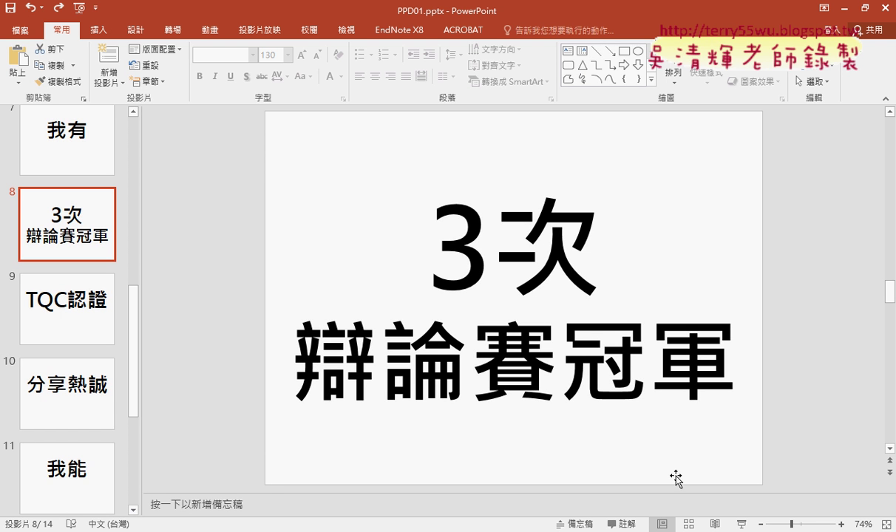
left_click(688, 525)
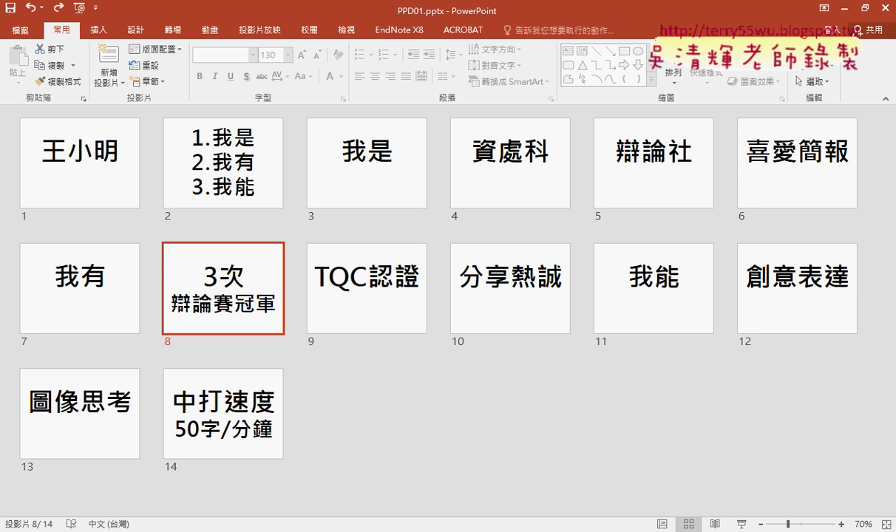
left_click(661, 525)
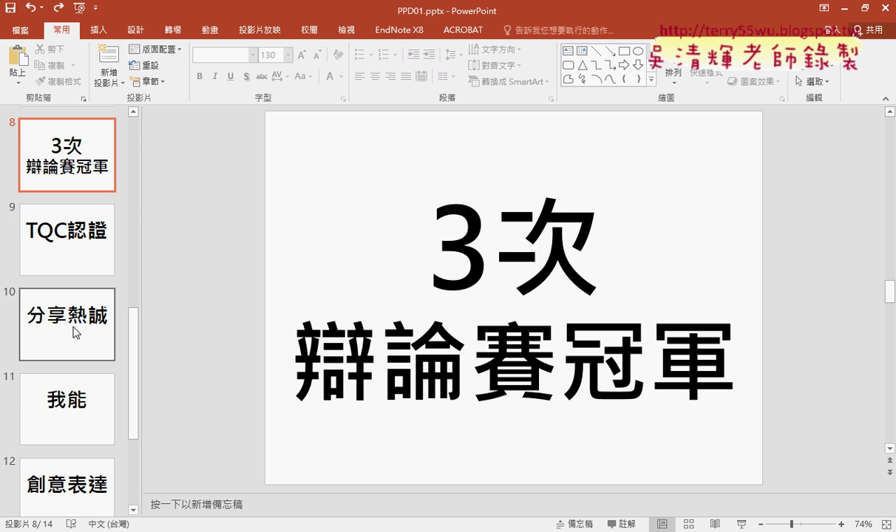
left_click(688, 525)
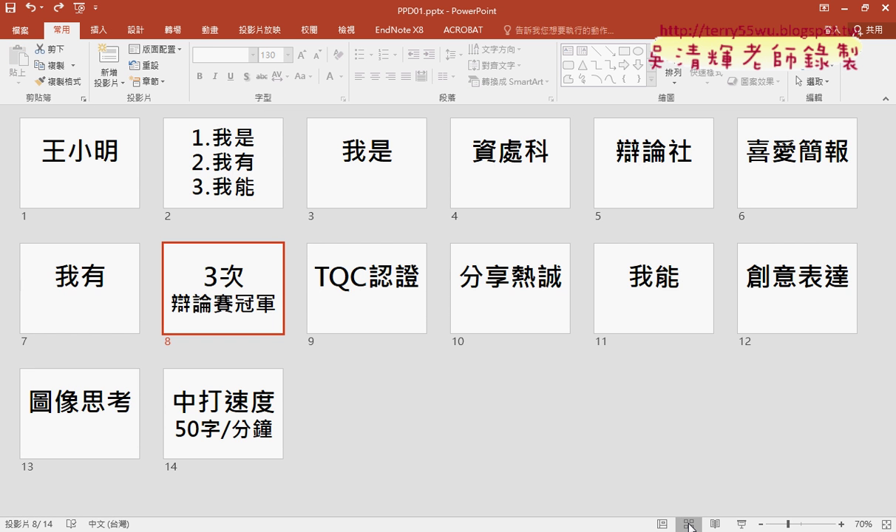
left_click(662, 524)
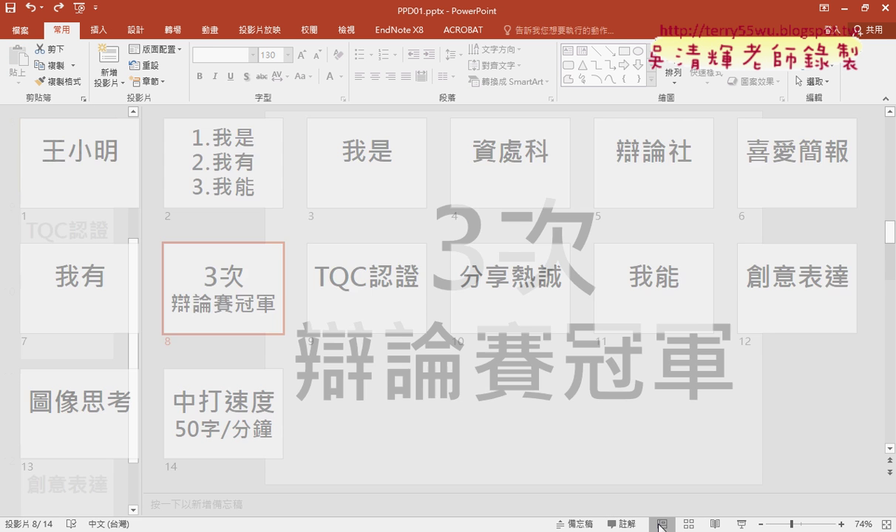
left_click(685, 524)
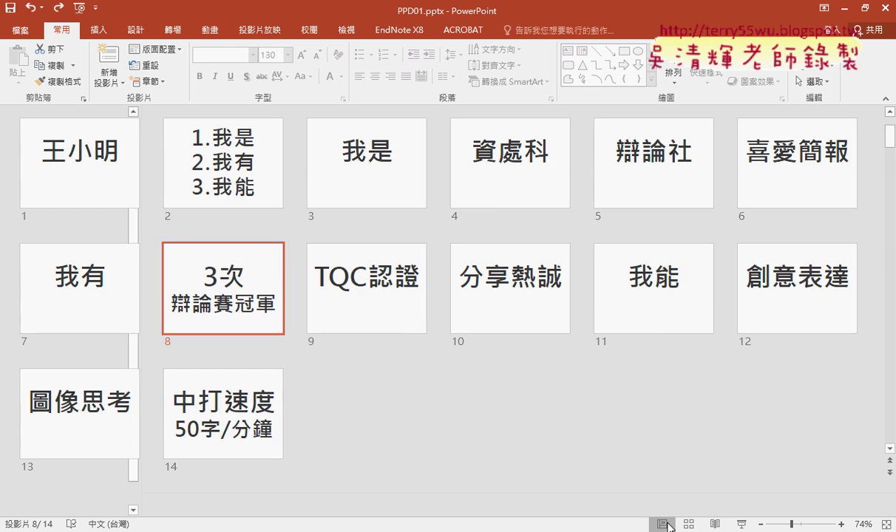
left_click(662, 524)
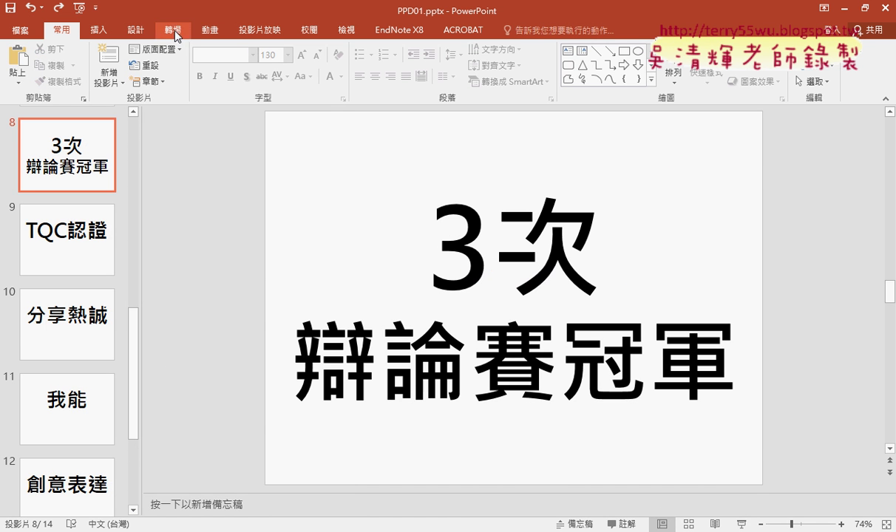
left_click(345, 32)
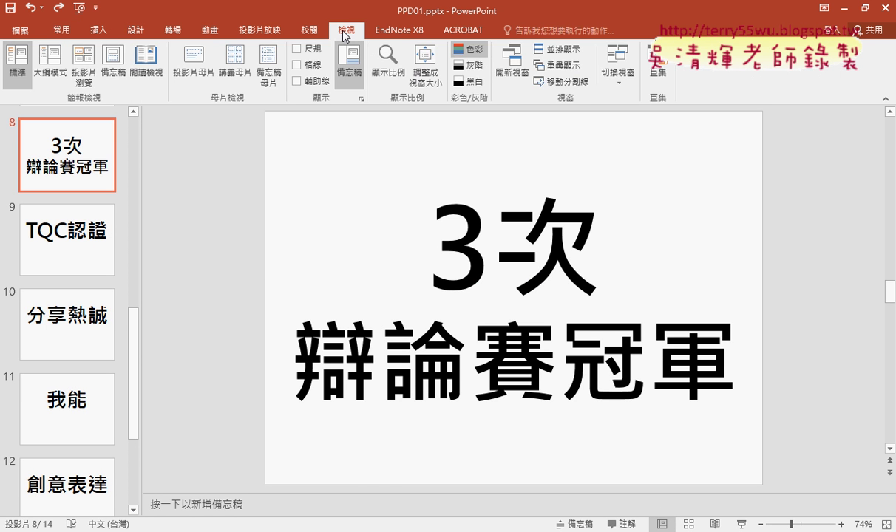
left_click(85, 68)
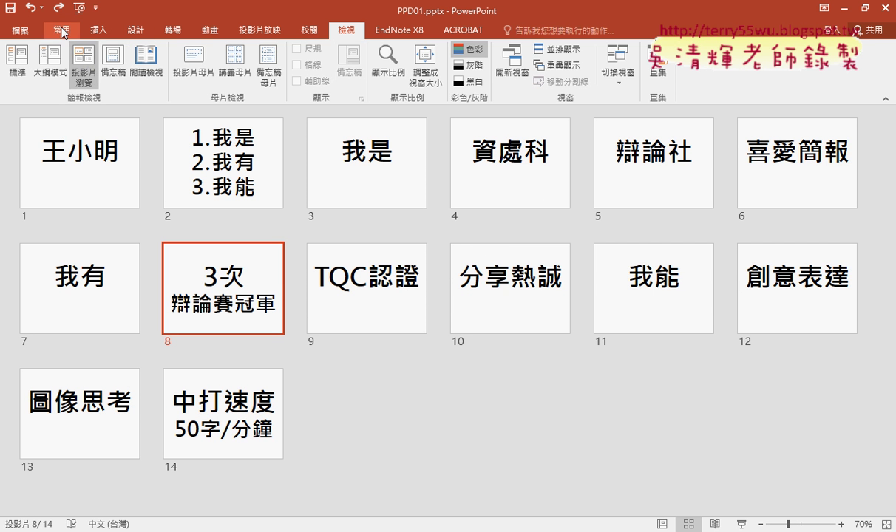
left_click(61, 31)
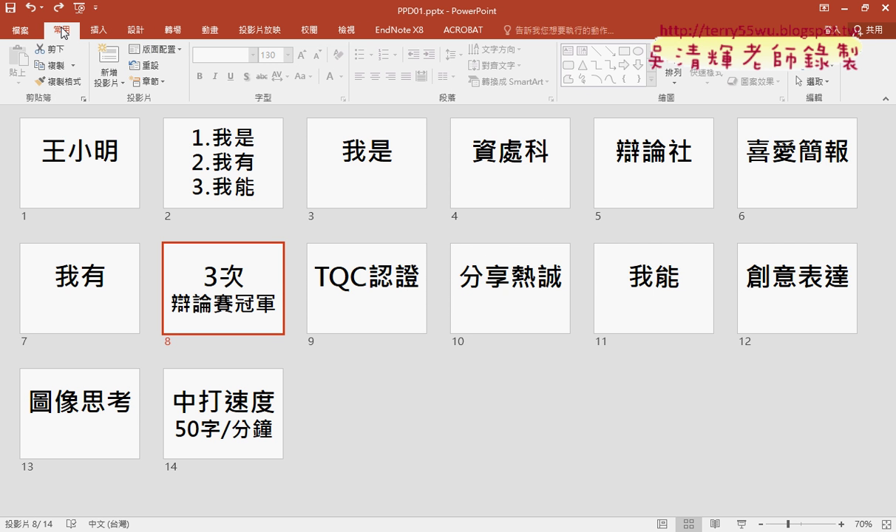
left_click(662, 524)
left_click(686, 524)
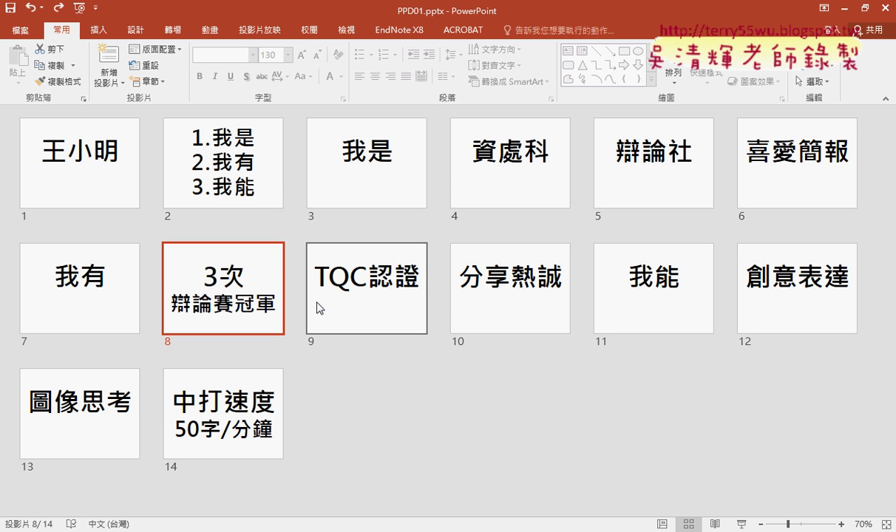
Move 3次辯論賽冠軍 after TQC認證 and position the window beside the instructions.
left_click_drag(225, 292, 354, 310)
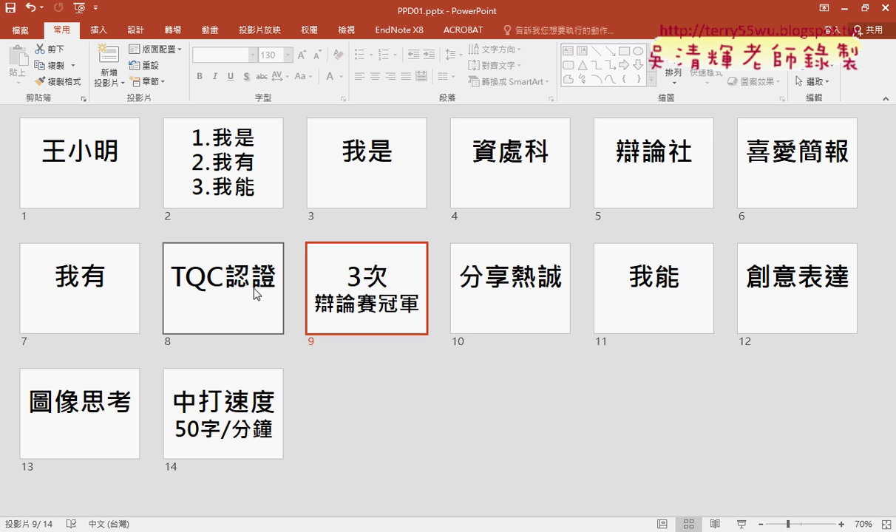
left_click_drag(384, 6, 714, 35)
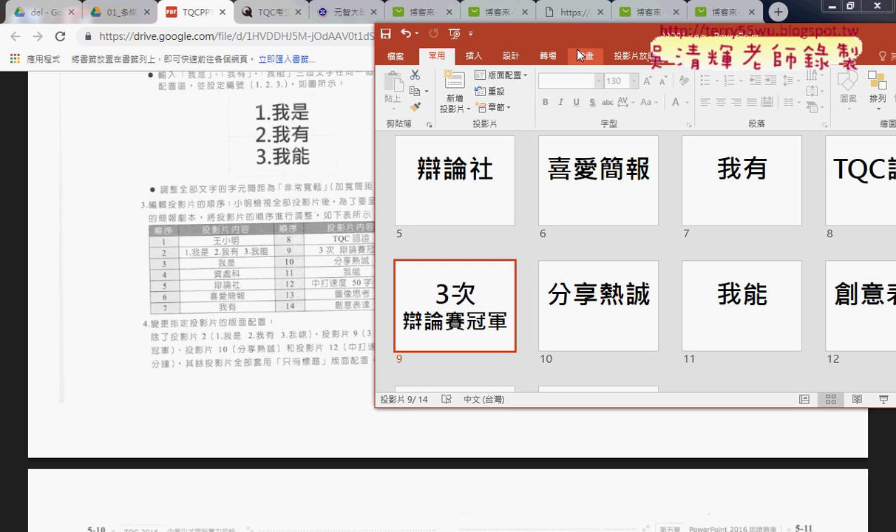
left_click_drag(575, 37, 574, 37)
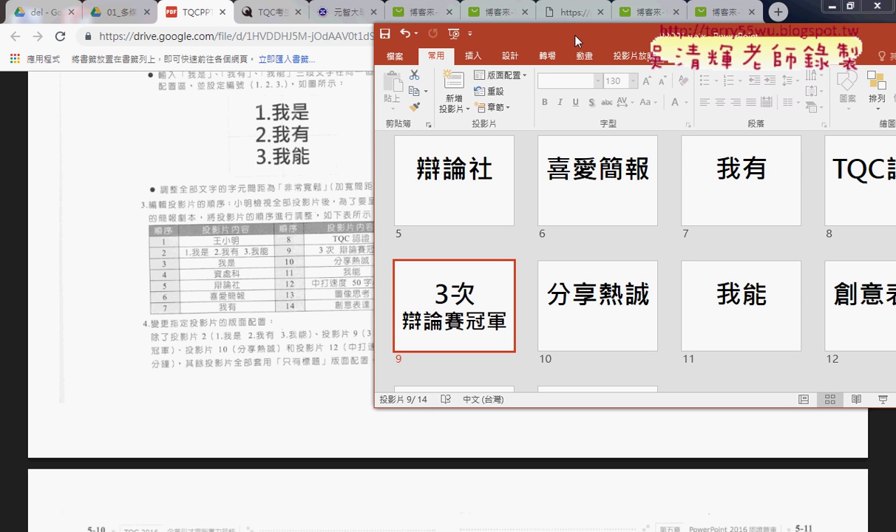
scroll(551, 314, "down", 2)
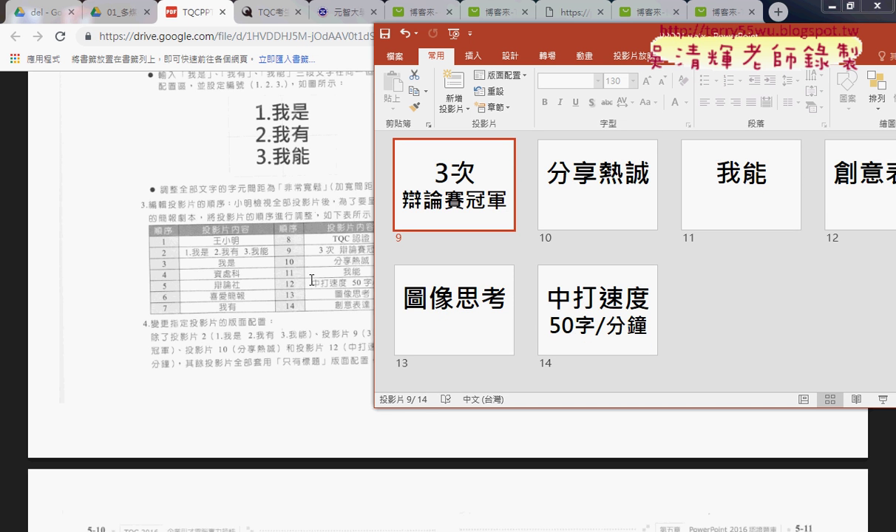
left_click_drag(506, 41, 349, 41)
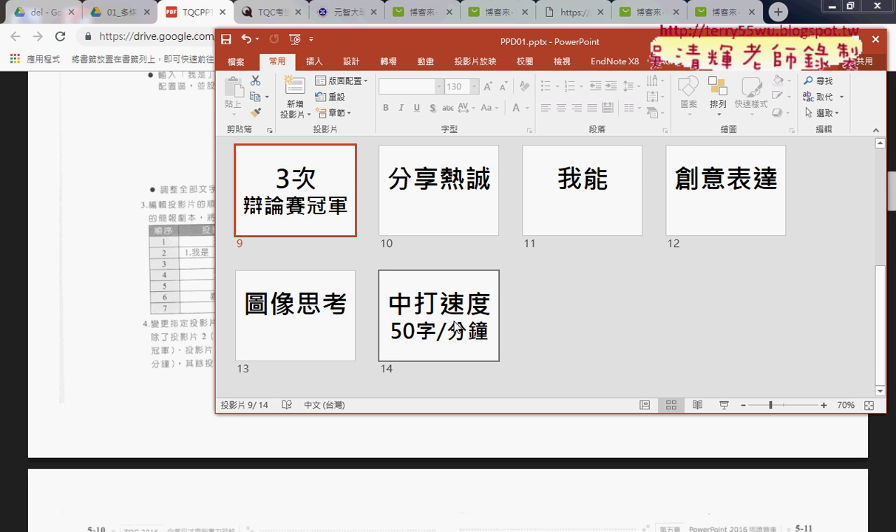
left_click_drag(540, 44, 691, 44)
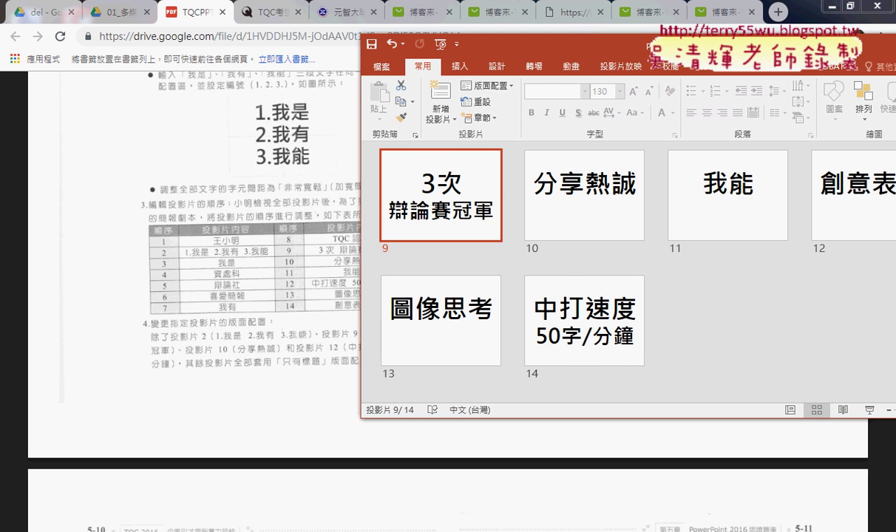
Move 中打速度 to slide 12 and 創意表達 to slide 14, then maximize the window.
left_click_drag(857, 33, 721, 32)
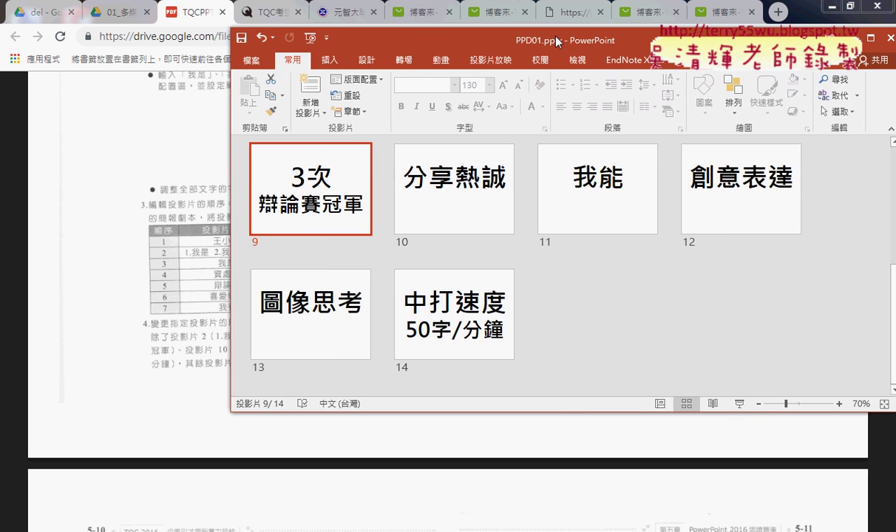
left_click_drag(494, 285, 669, 213)
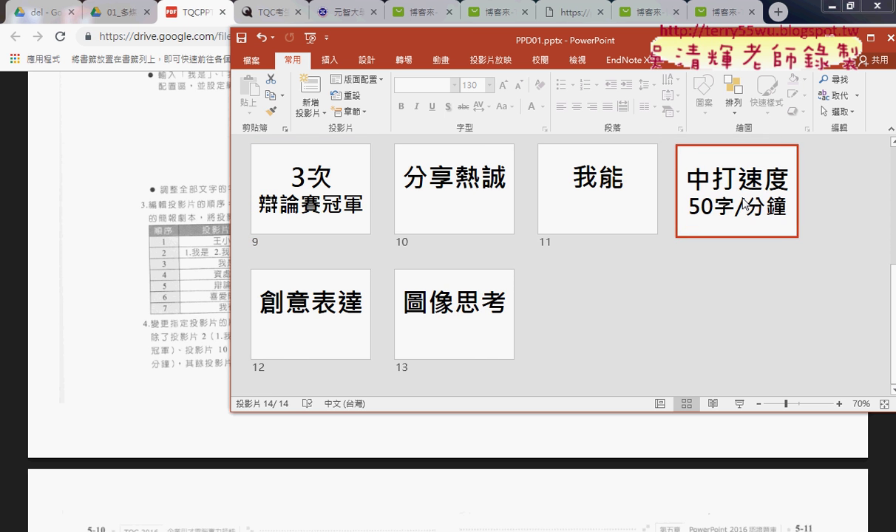
left_click_drag(323, 331, 441, 337)
left_click_drag(488, 41, 621, 42)
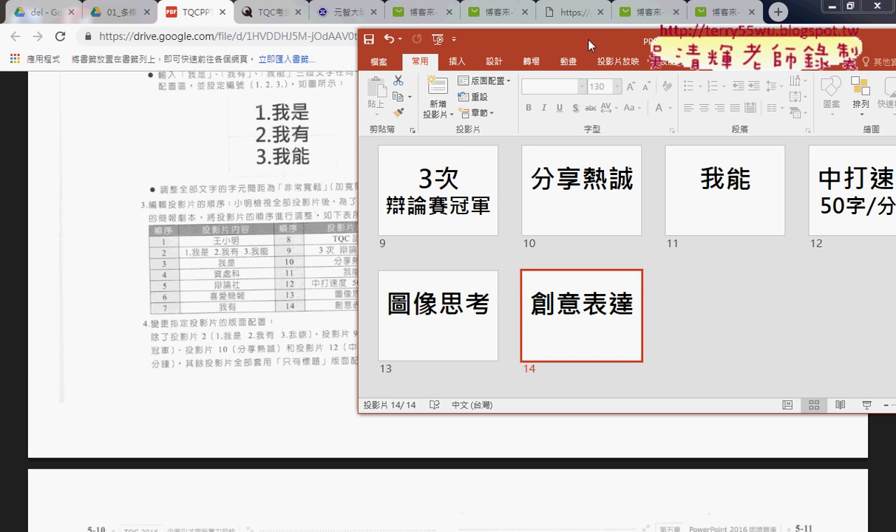
double_click(556, 37)
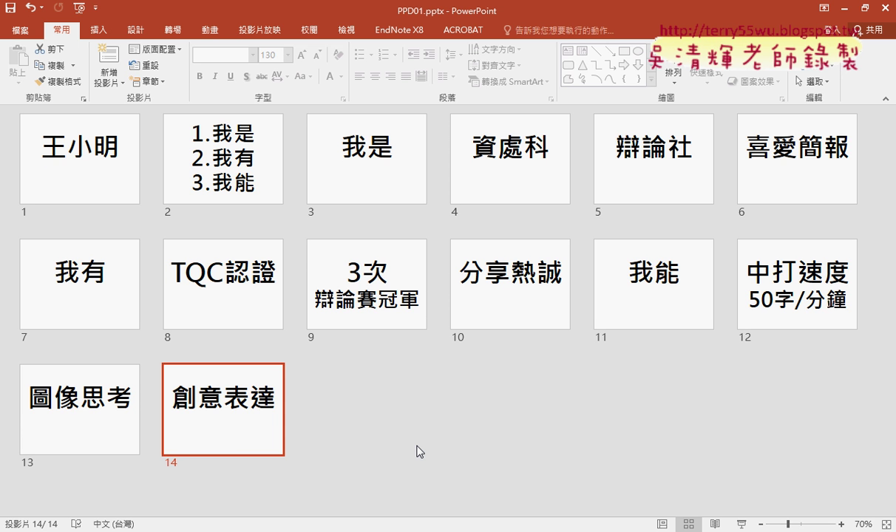
key("alt+Tab")
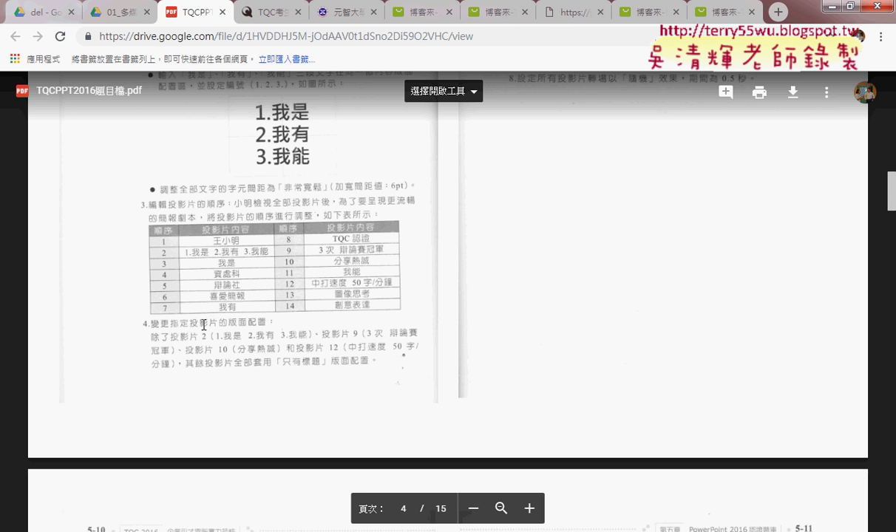
left_click(529, 510)
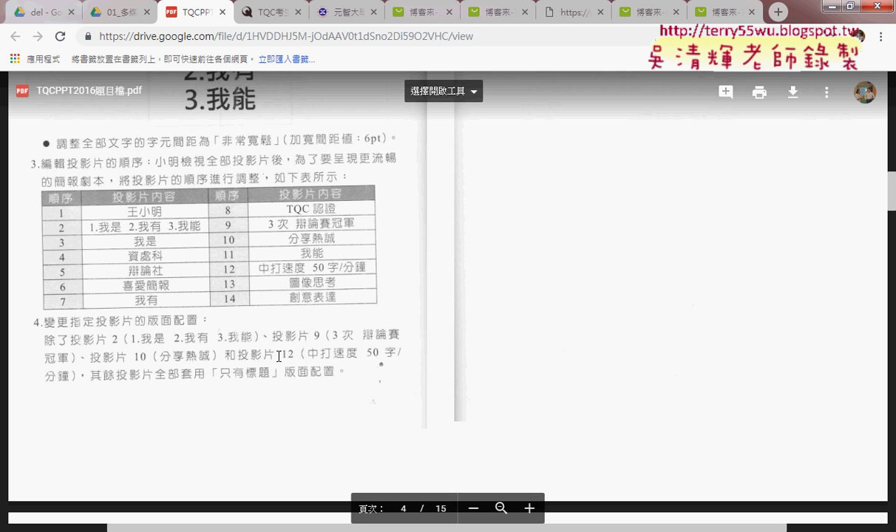
key("alt+Tab")
left_click(389, 425)
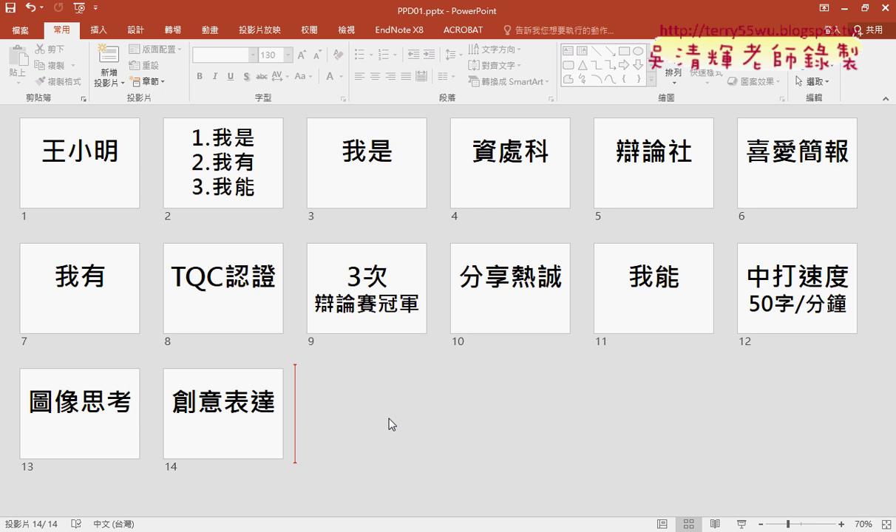
Select every slide using Ctrl+A and Home > Select > Select All.
key("ctrl+a")
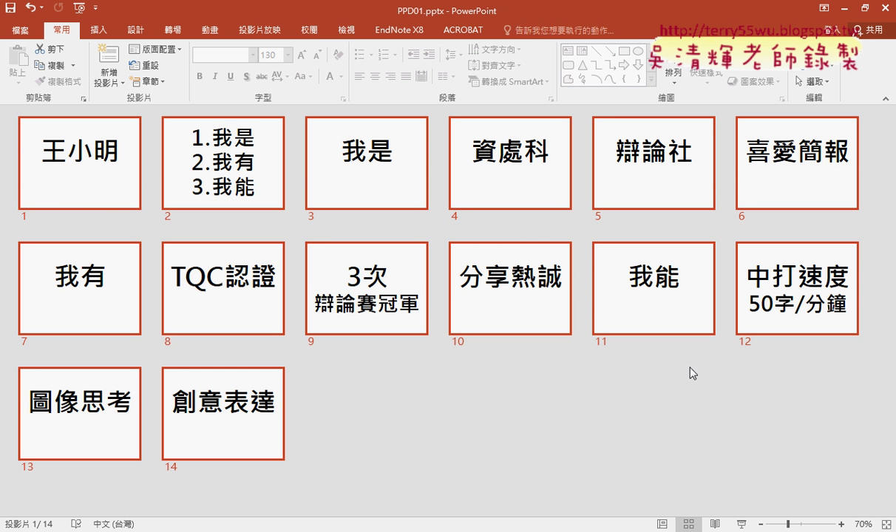
left_click(813, 81)
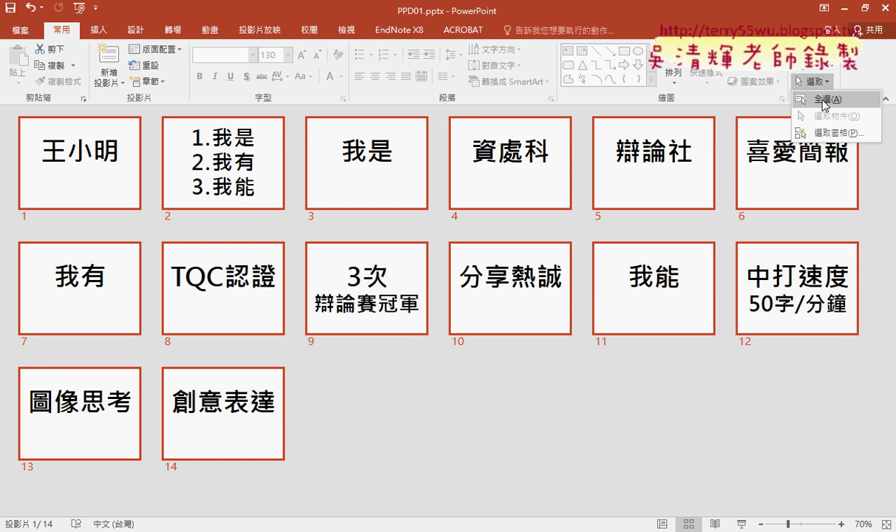
left_click(613, 405)
left_click(408, 386)
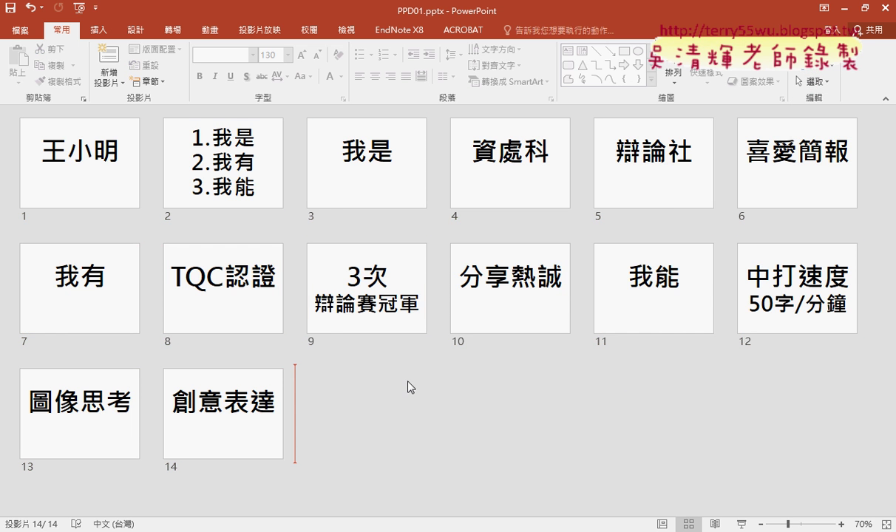
left_click(818, 83)
left_click(829, 97)
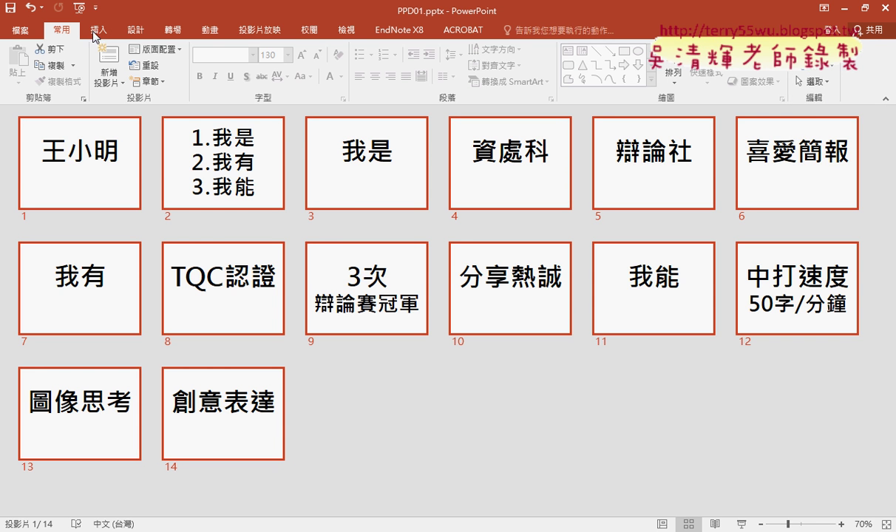
left_click(807, 83)
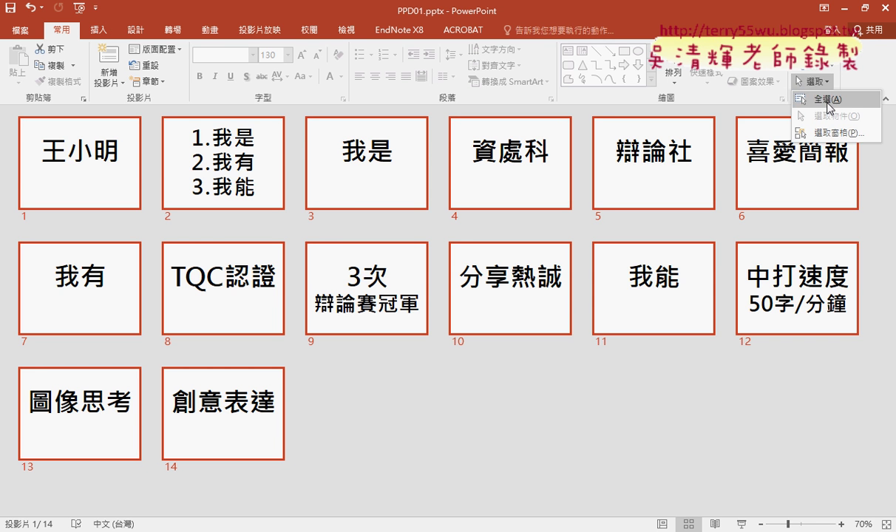
left_click(663, 405)
Try selecting slide ranges by clicking and dragging, then select all 14 slides with Ctrl+A.
left_click(740, 360)
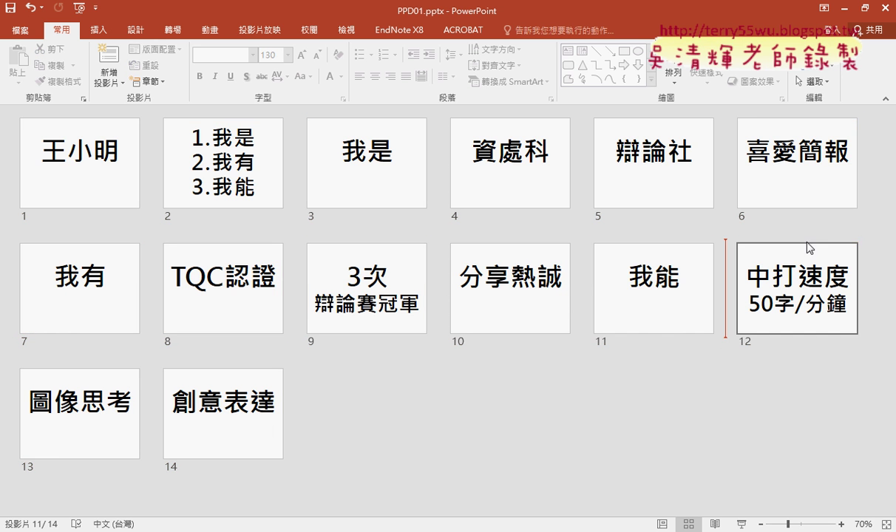
left_click(755, 192)
left_click(617, 370, "shift")
left_click(67, 366, "ctrl")
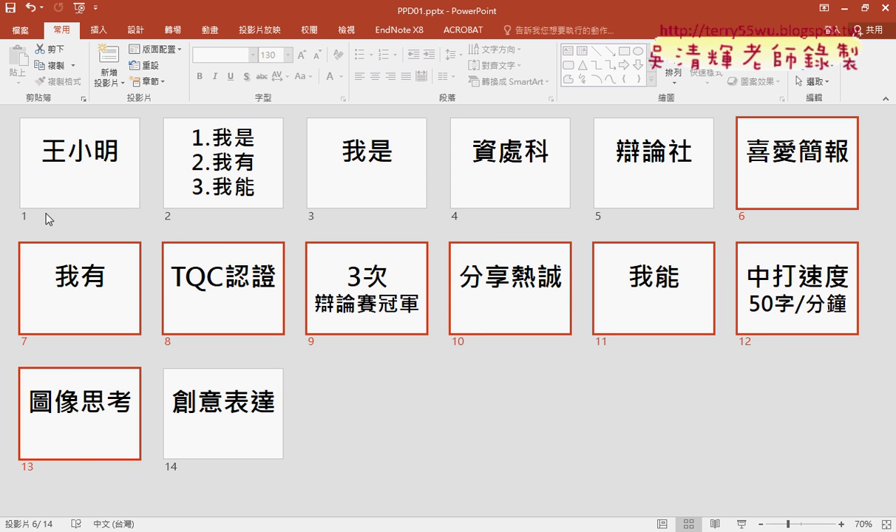
left_click_drag(5, 140, 432, 292)
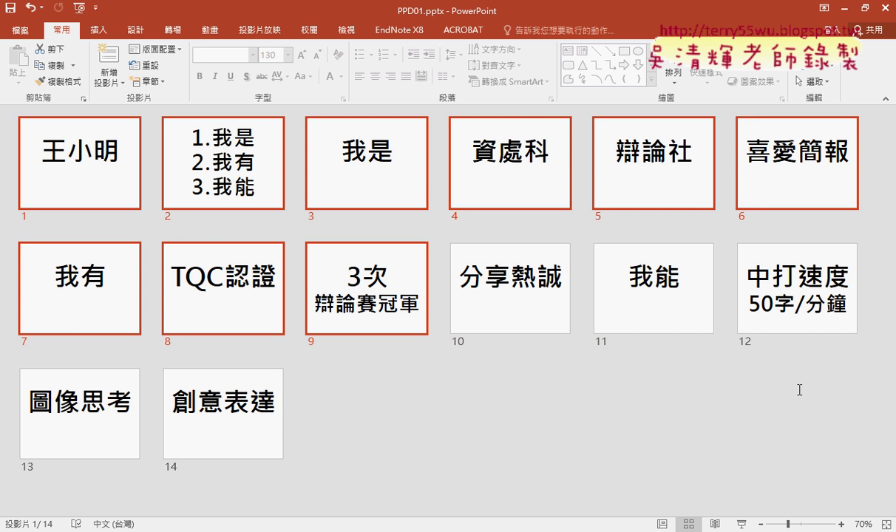
left_click_drag(799, 389, 814, 310)
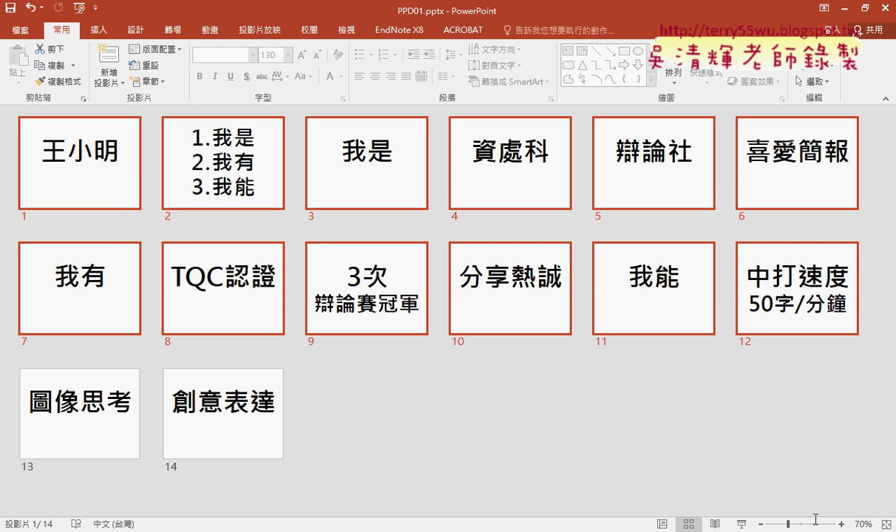
left_click(292, 469)
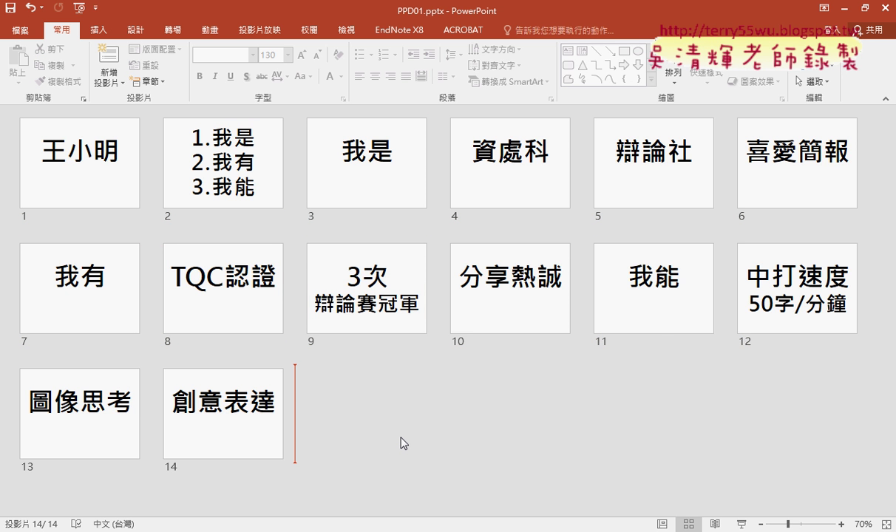
key("ctrl+a")
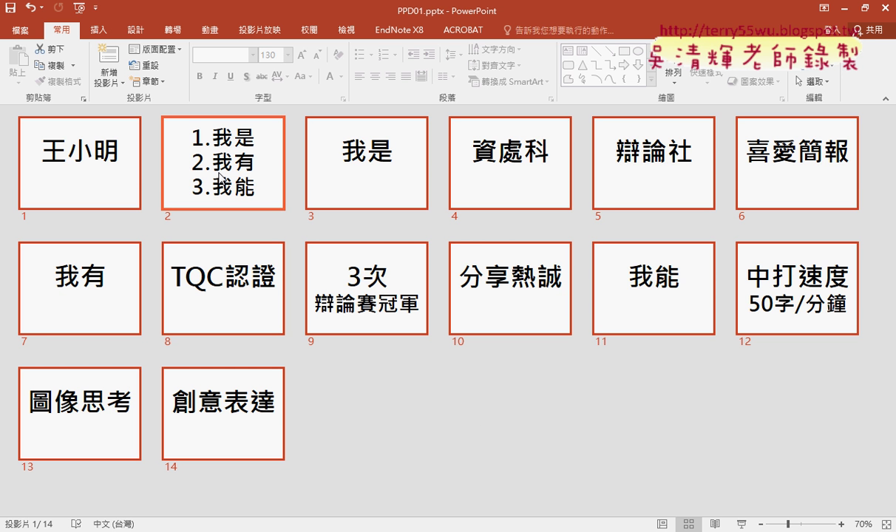
Deselect slides 2, 9, 10 and 12 so every other slide stays selected for a layout change.
left_click(203, 169, "ctrl")
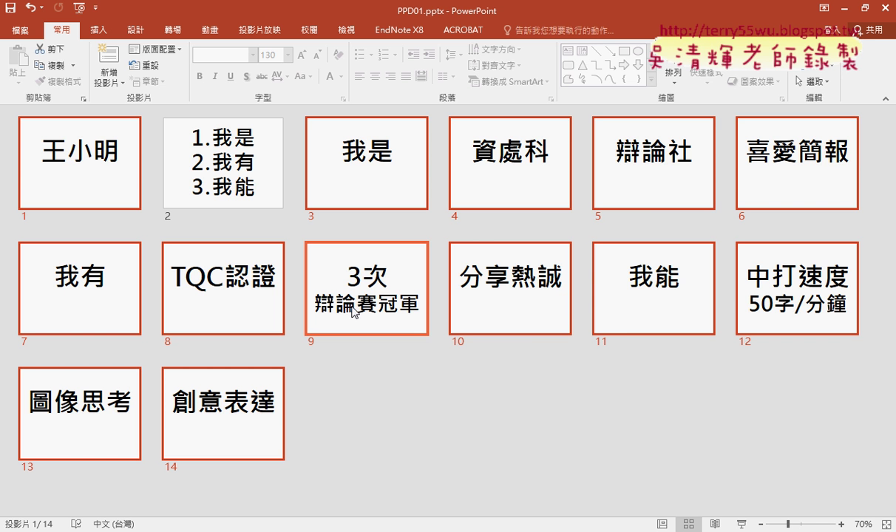
left_click(354, 312, "ctrl")
left_click(479, 307, "ctrl")
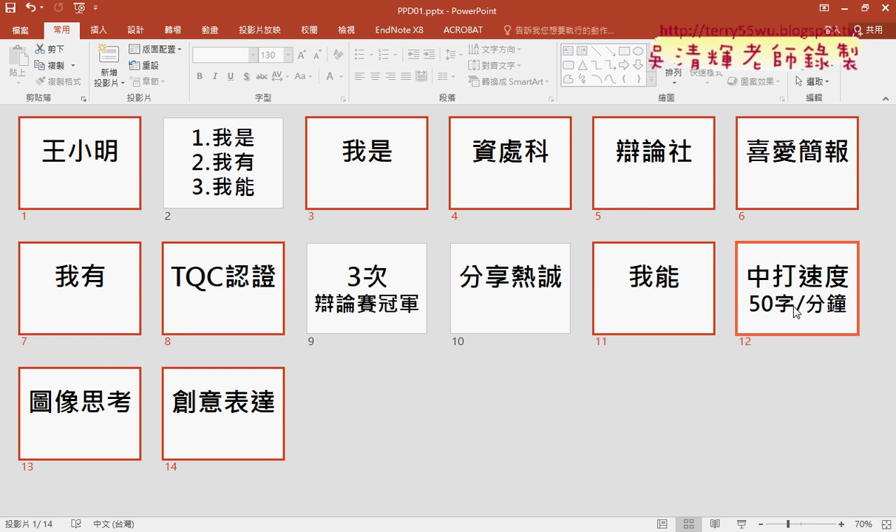
left_click(796, 311, "ctrl")
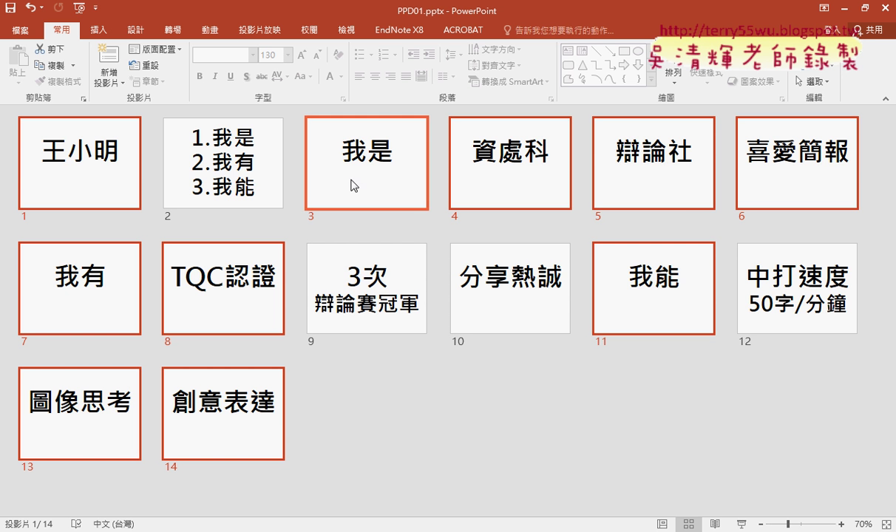
left_click(157, 49)
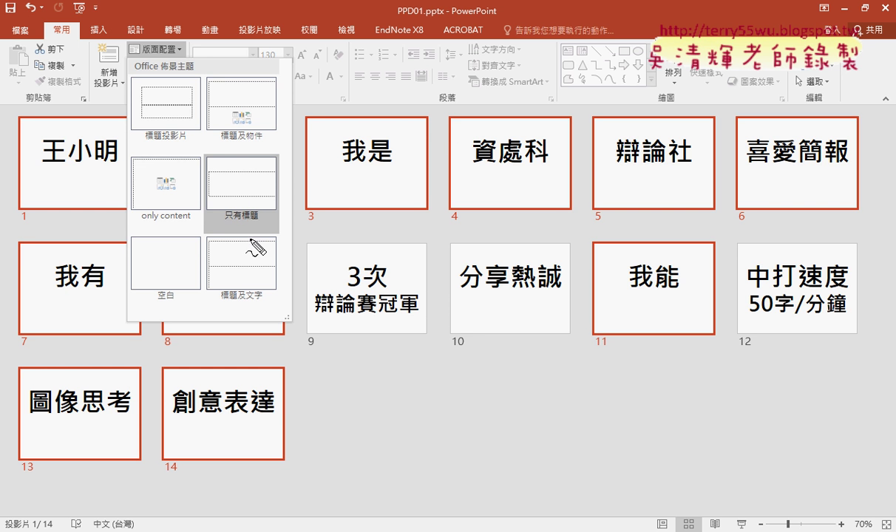
Apply the 只有標題 (Title Only) layout to the selected slides, verify it, and return to the PDF.
mouse_move(251, 232)
left_mouse_down()
mouse_move(190, 176)
mouse_move(241, 236)
left_mouse_up()
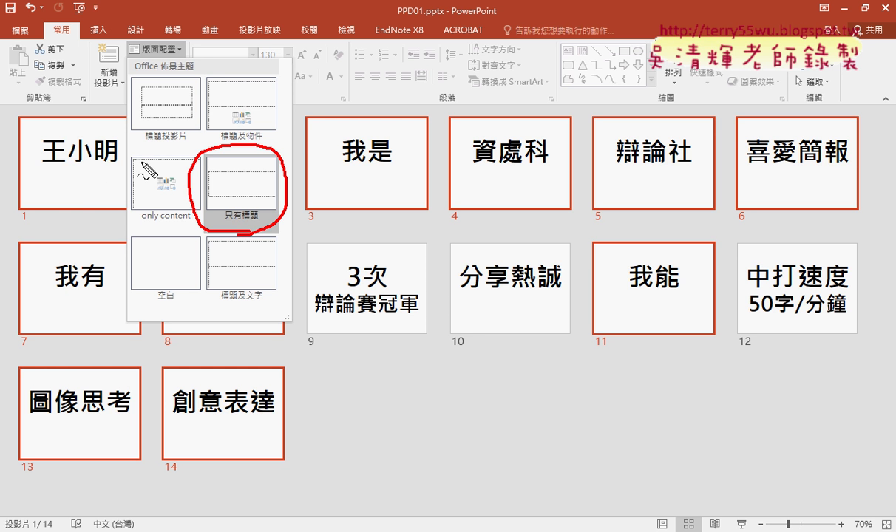
key("Escape")
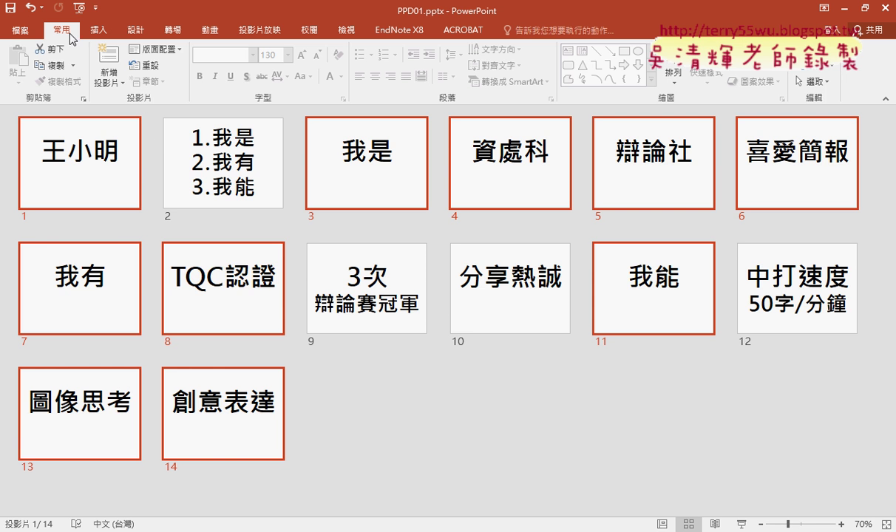
left_click(173, 50)
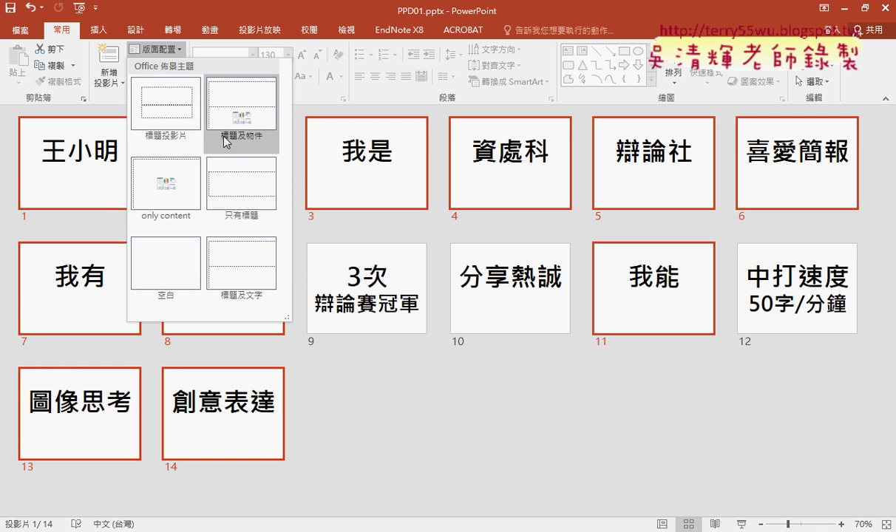
left_click(230, 172)
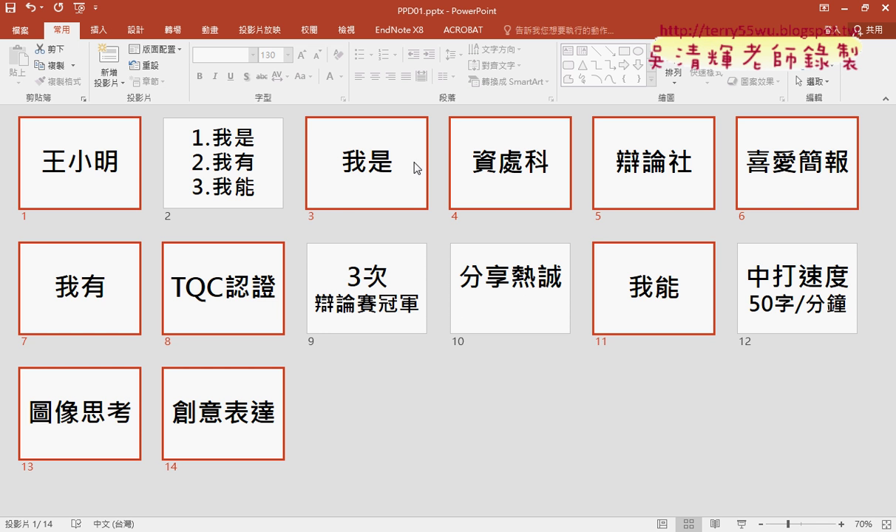
left_click(156, 49)
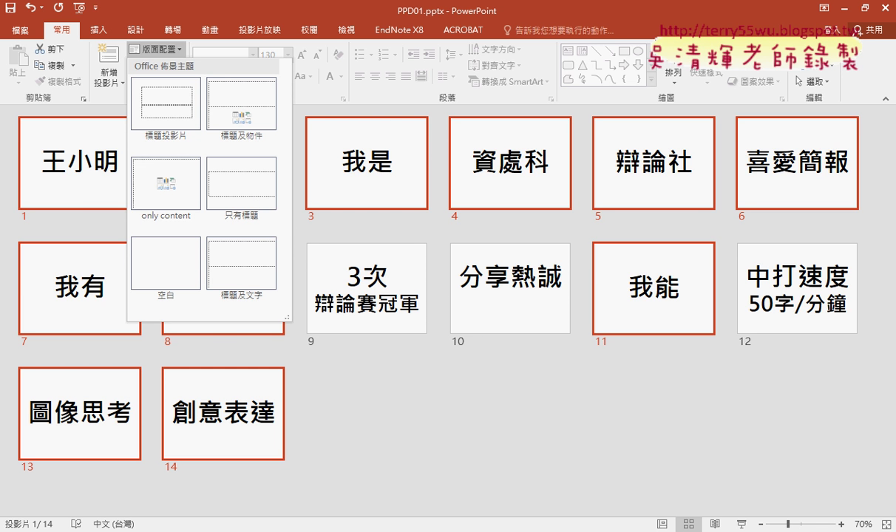
key("alt+Tab")
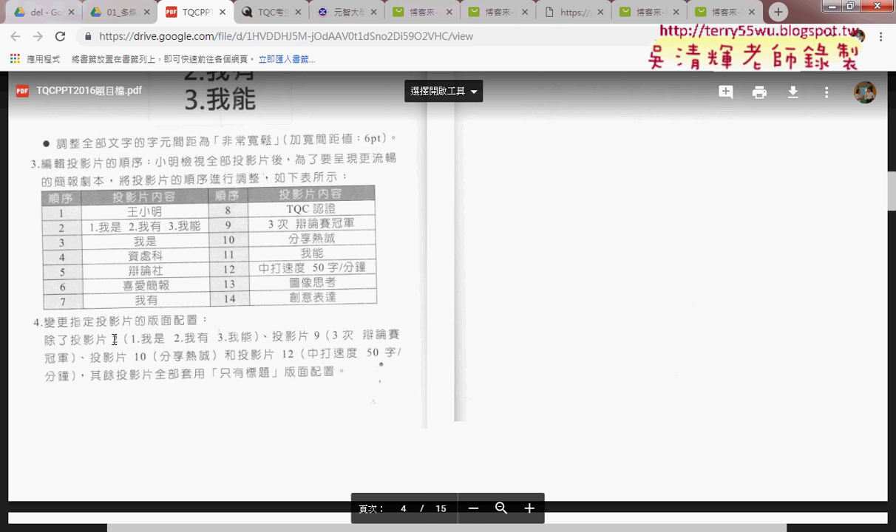
Scroll through the exam PDF to read tasks 5–8, then go back to PowerPoint.
scroll(494, 379, "up", 3)
scroll(496, 381, "up", 2)
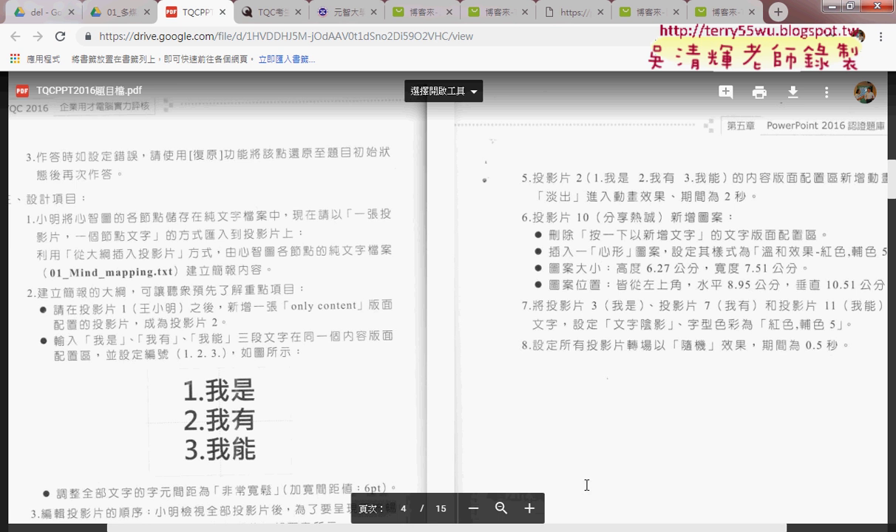
left_click_drag(298, 529, 398, 529)
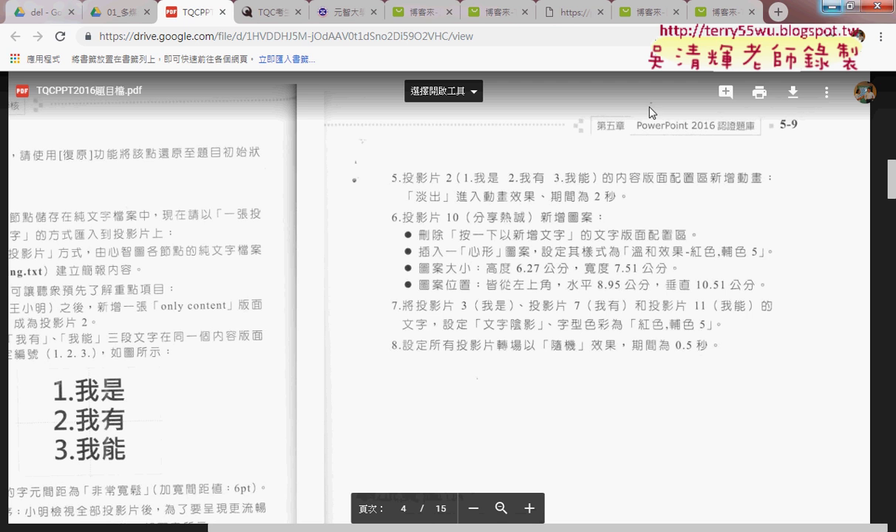
key("alt+Tab")
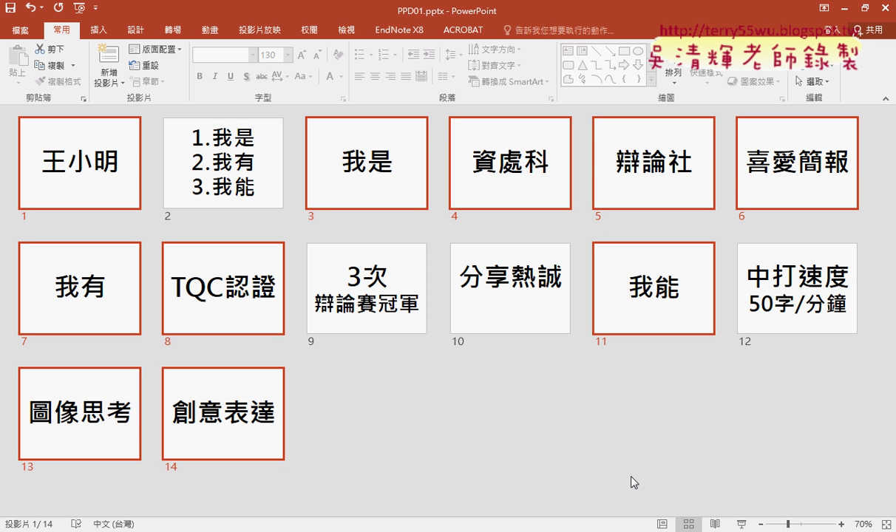
In Normal view, select slide 2's 1.我是/2.我有/3.我能 text box and expand the animation gallery.
left_click(662, 524)
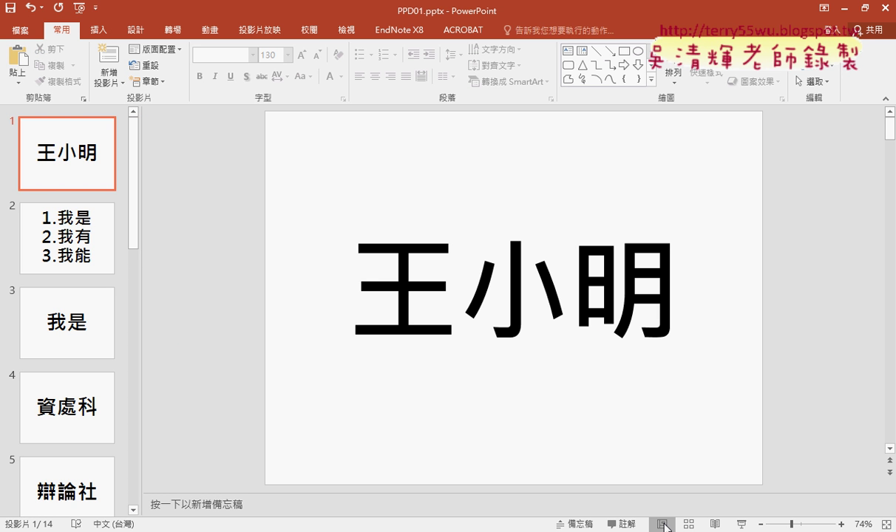
left_click(73, 249)
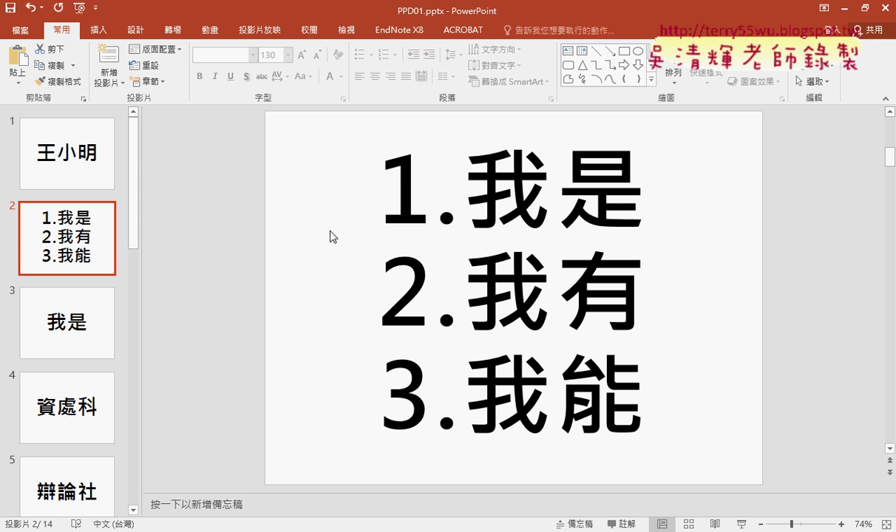
left_click(211, 30)
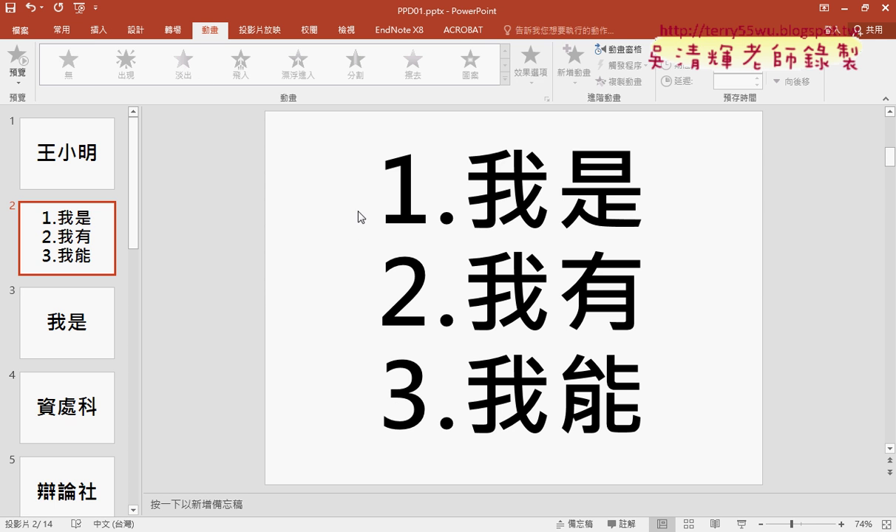
left_click(392, 178)
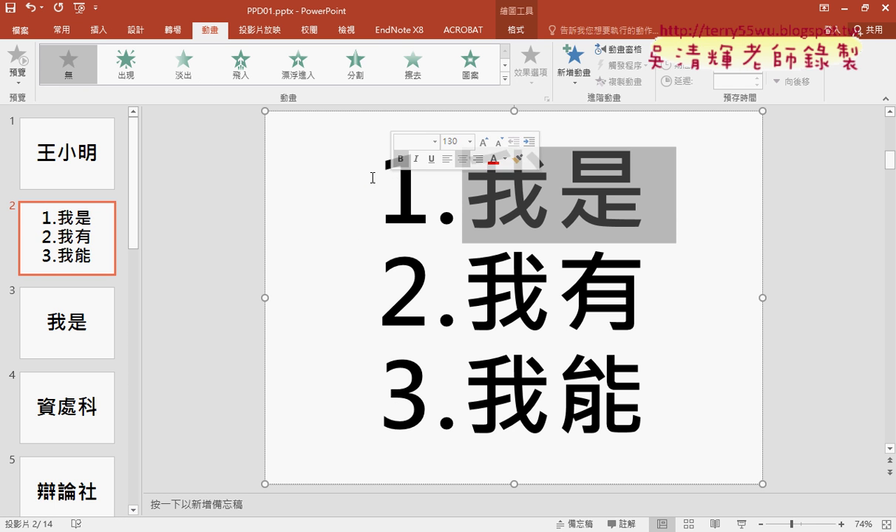
left_click(175, 227)
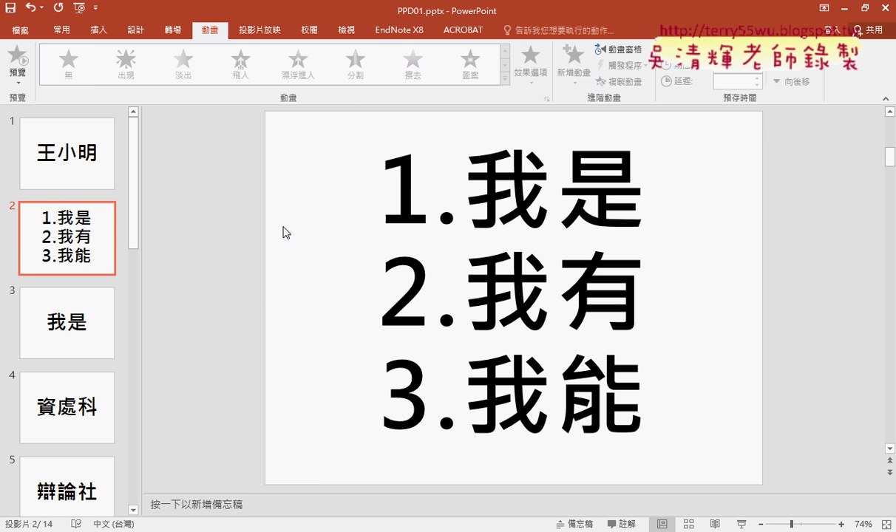
double_click(439, 186)
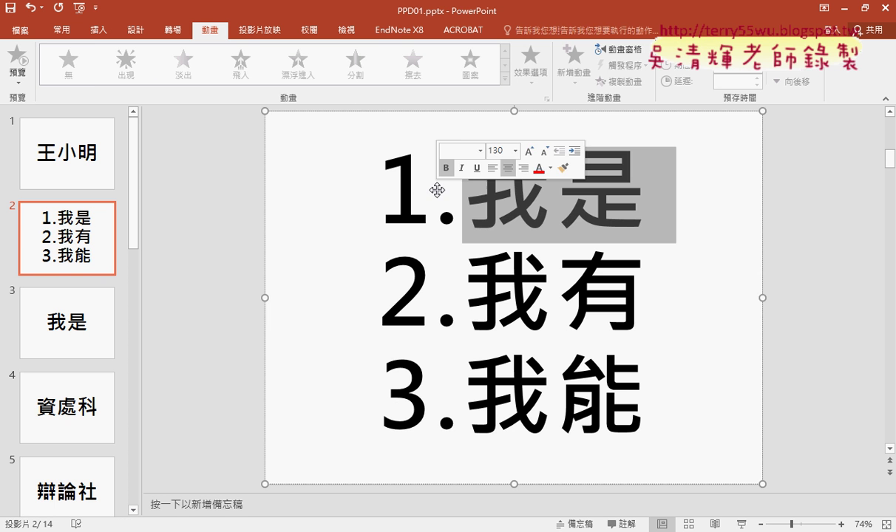
left_click(714, 219)
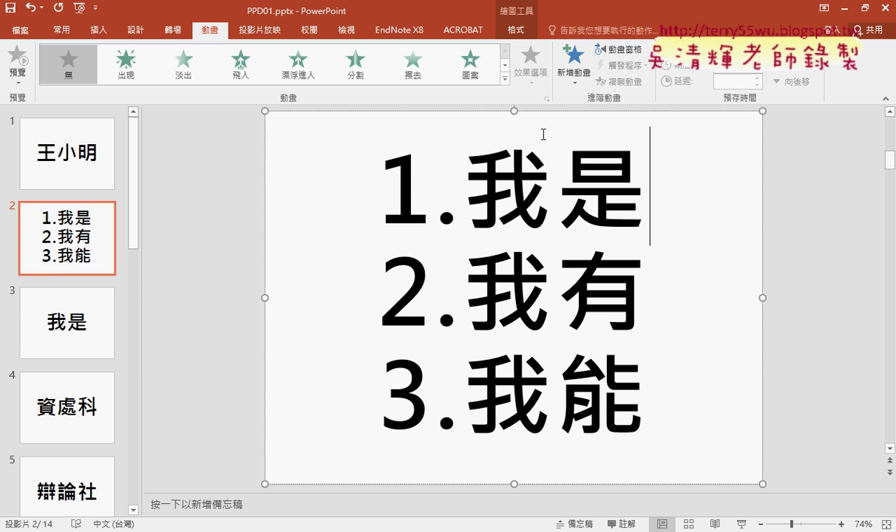
left_click(412, 111)
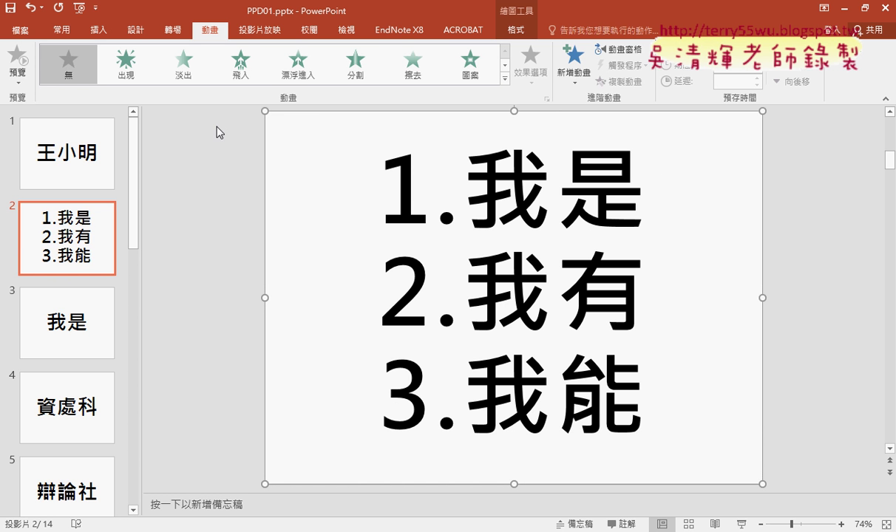
left_click(504, 77)
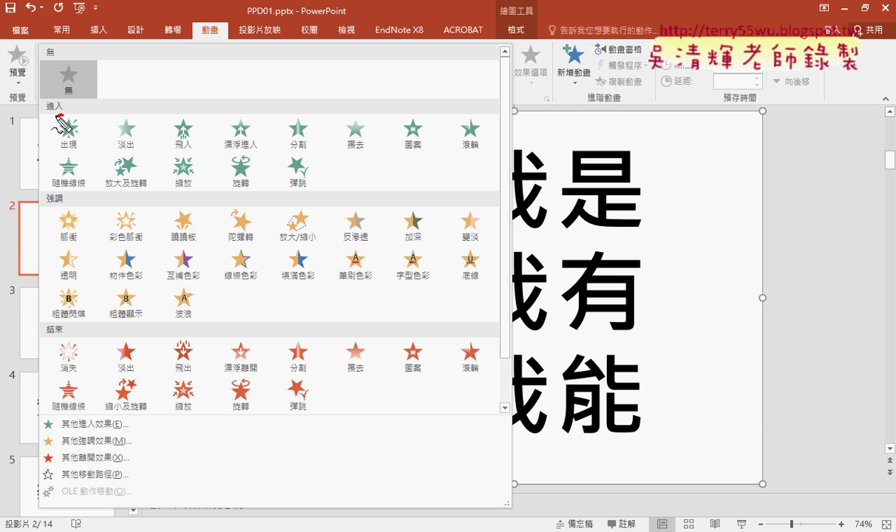
Apply the 淡出 (Fade) entrance animation to slide 2's numbered text box.
left_click_drag(62, 104, 60, 111)
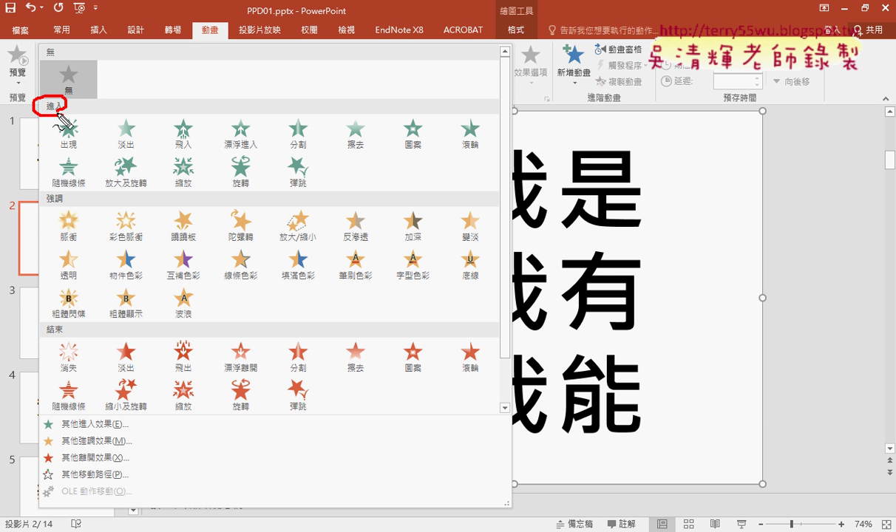
left_click_drag(73, 323, 68, 342)
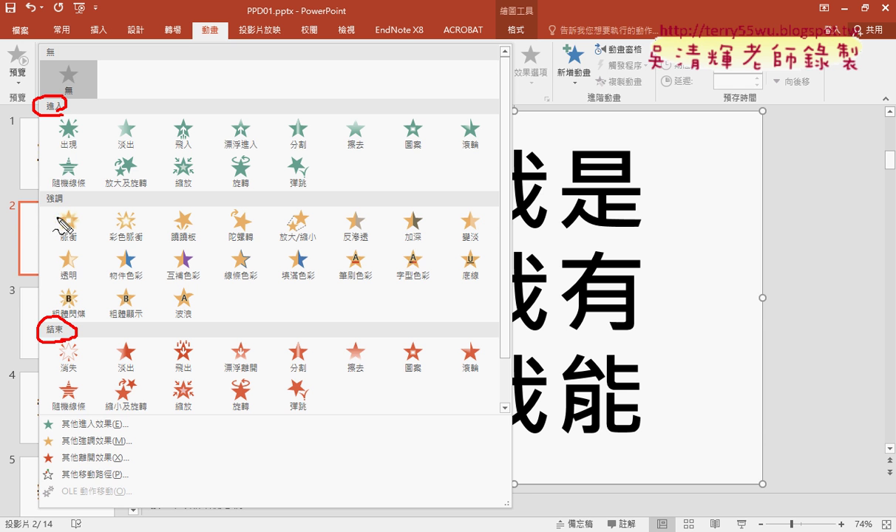
left_click_drag(70, 194, 68, 212)
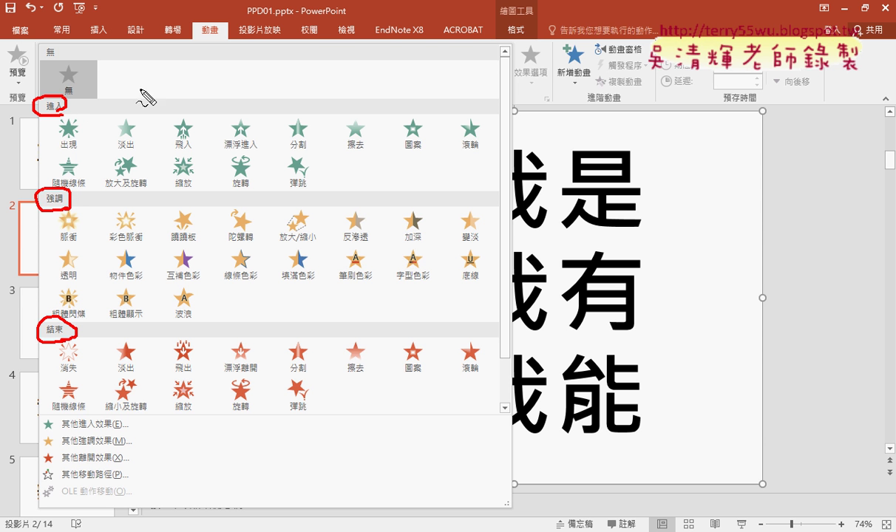
mouse_move(141, 89)
left_mouse_down()
mouse_move(74, 95)
mouse_move(93, 95)
left_mouse_up()
left_click_drag(141, 112, 148, 140)
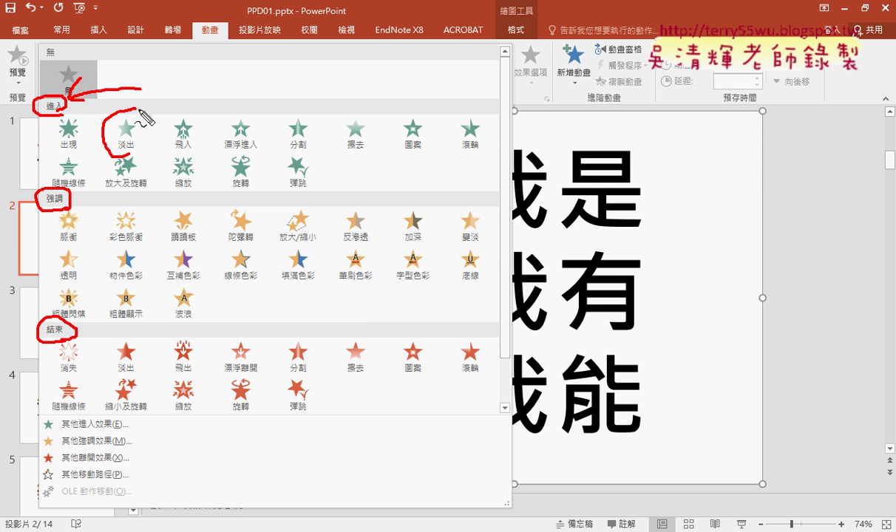
key("Escape")
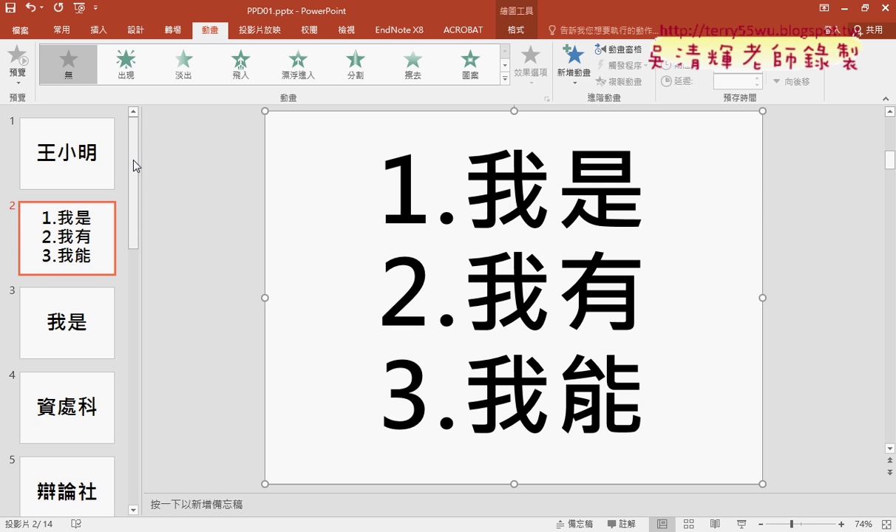
left_click(504, 78)
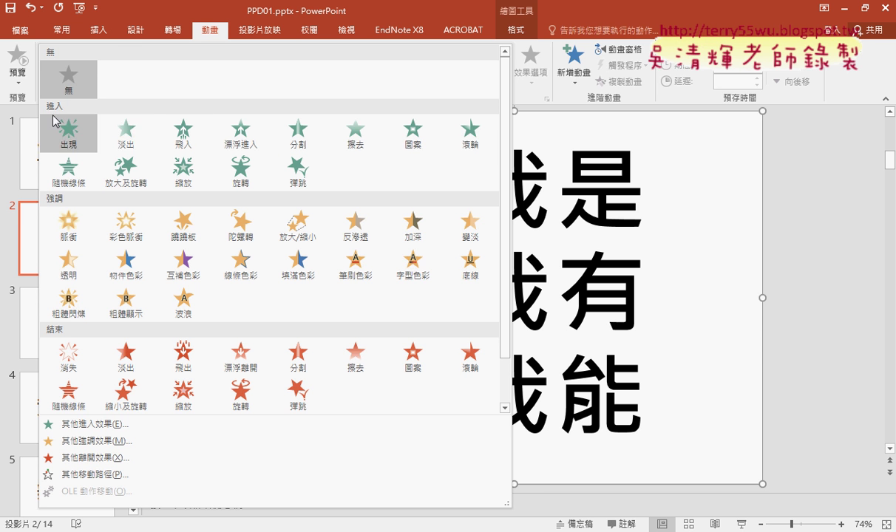
left_click(126, 140)
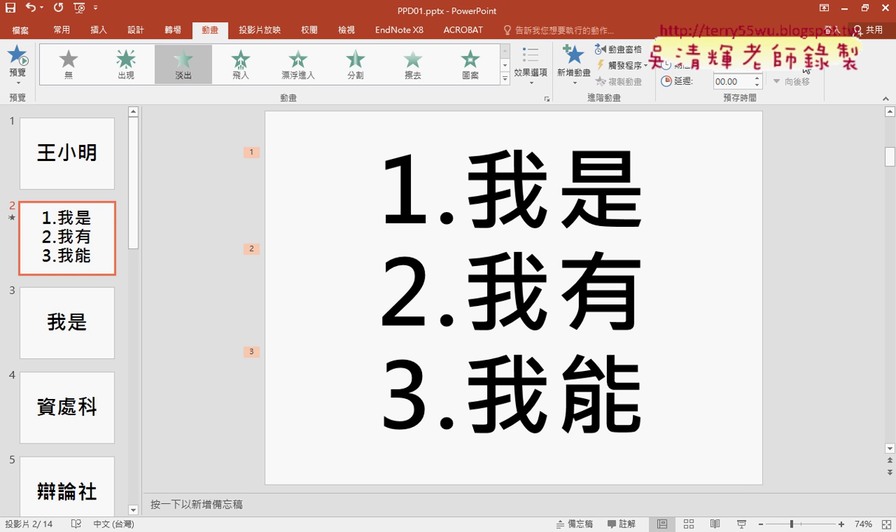
Preview slide 2's fade animation as a slideshow, then switch to the exam PDF.
left_click(742, 524)
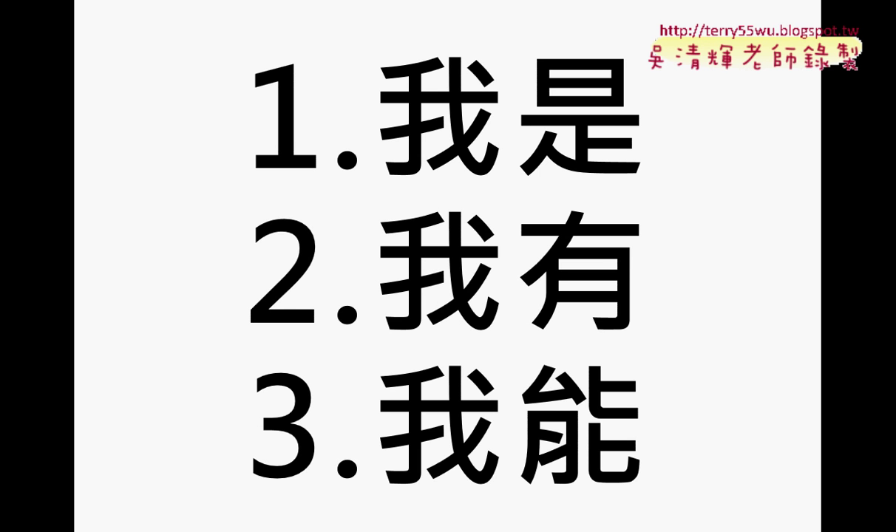
key("Escape")
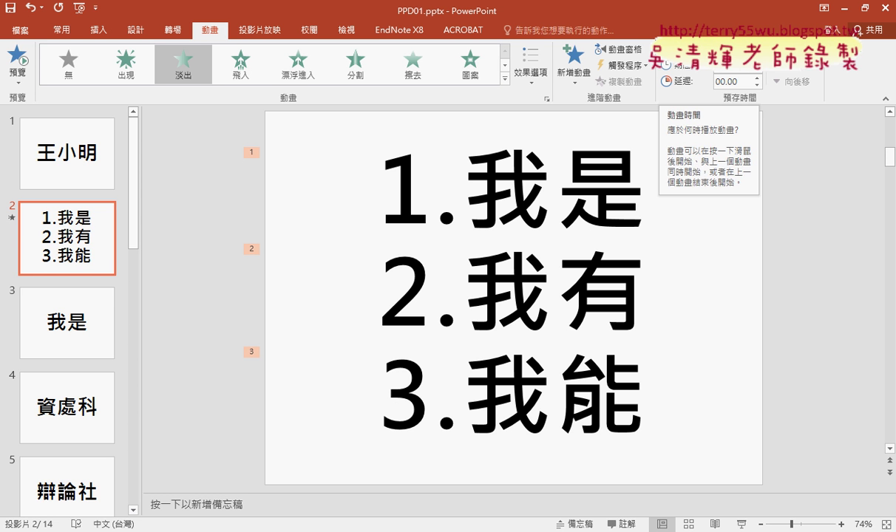
key("alt+Tab")
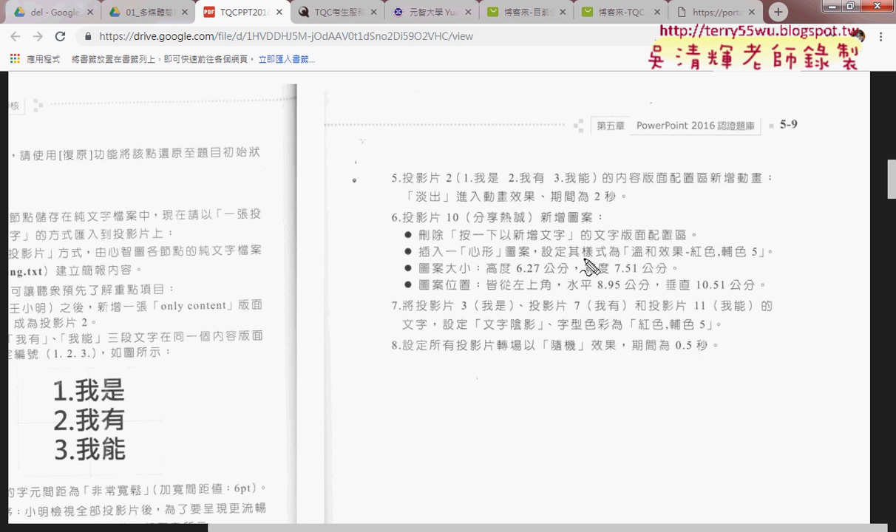
Mark task 6's 心形 heart, size and position requirements in the PDF, then return to PowerPoint.
left_click_drag(582, 259, 761, 259)
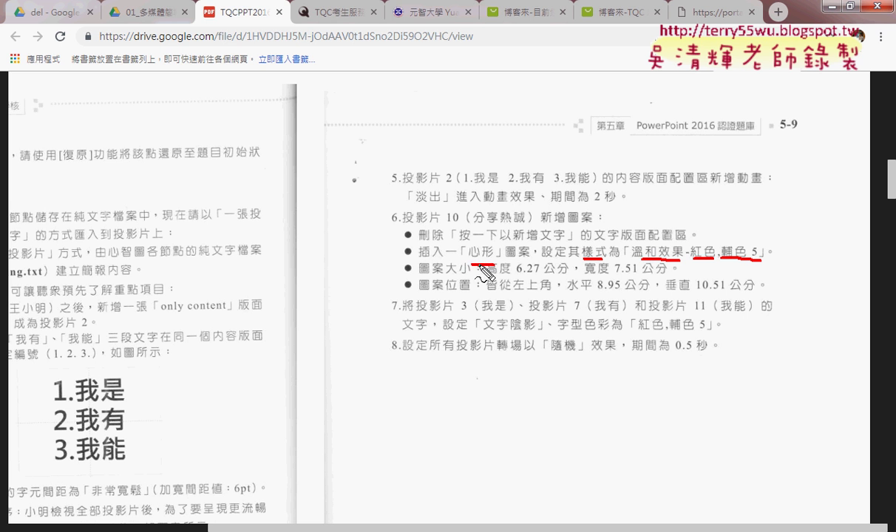
left_click_drag(460, 246, 505, 250)
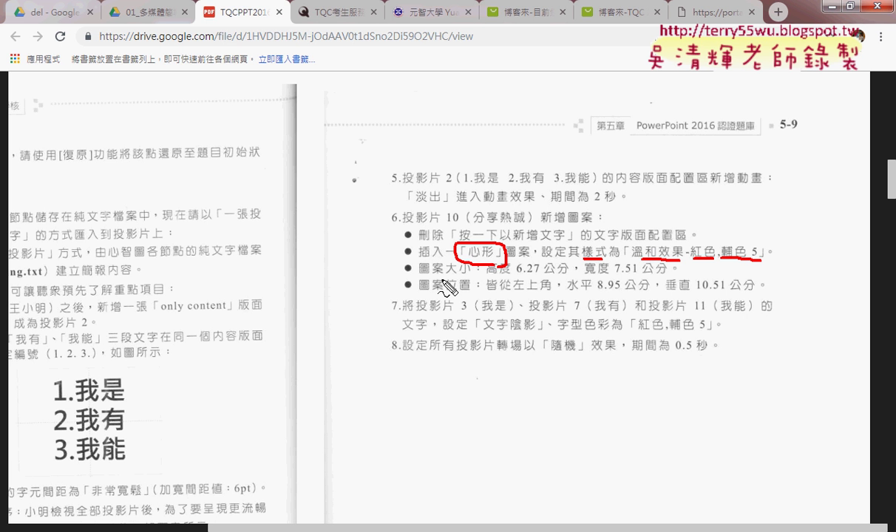
mouse_move(446, 274)
left_mouse_down()
mouse_move(467, 274)
mouse_move(470, 290)
left_mouse_up()
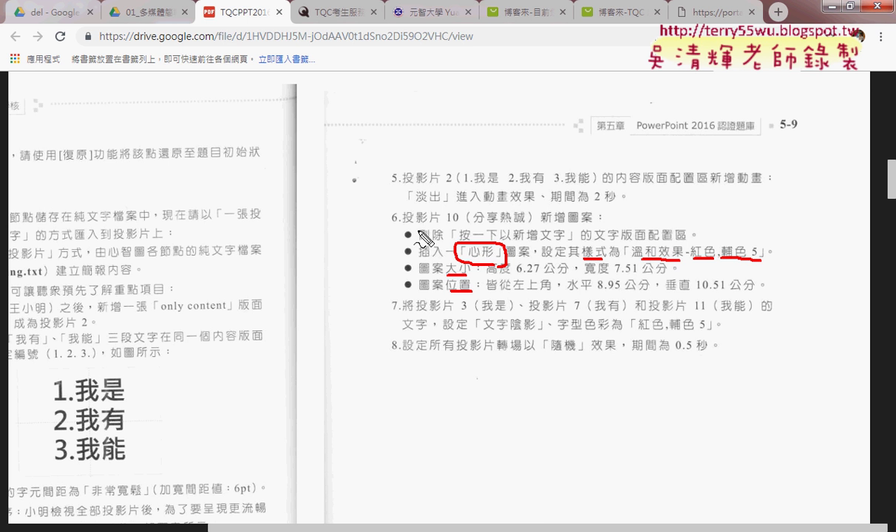
key("Escape")
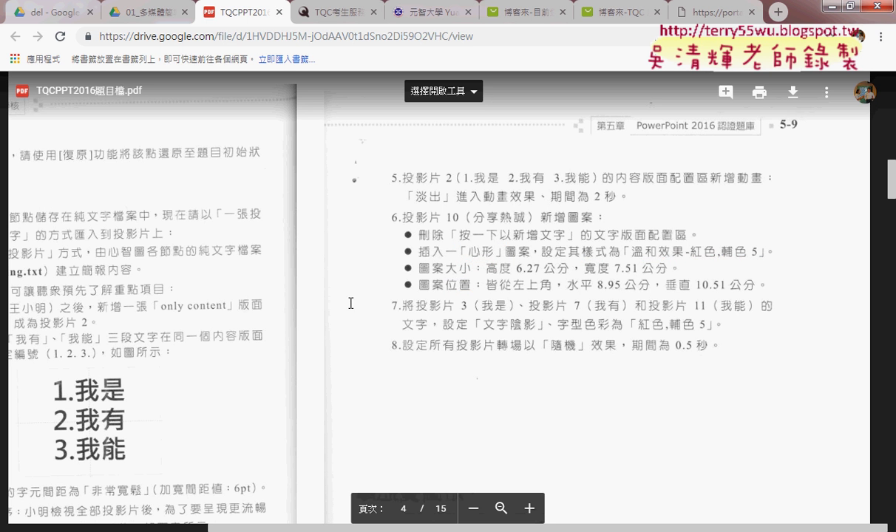
key("alt+Tab")
Go to slide 10 and delete its heart shape.
scroll(100, 315, "down", 1)
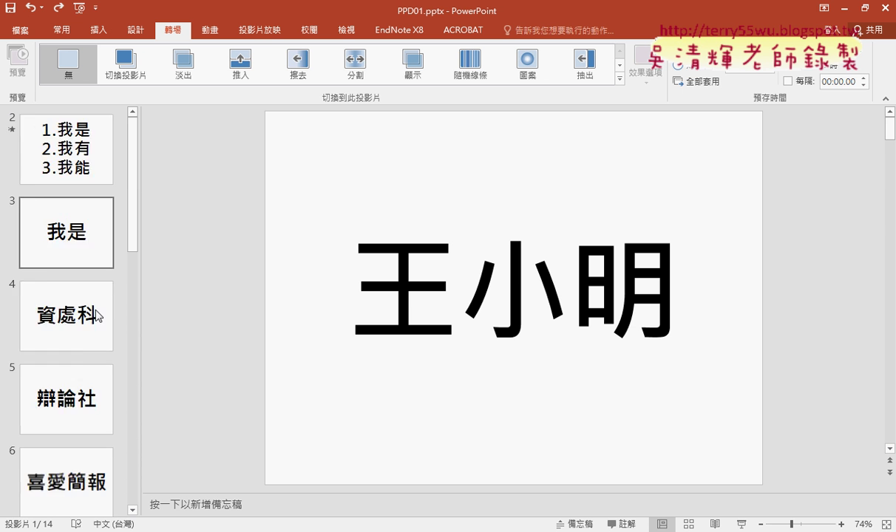
scroll(91, 293, "down", 3)
scroll(96, 312, "down", 1)
scroll(97, 312, "down", 1)
scroll(96, 312, "down", 1)
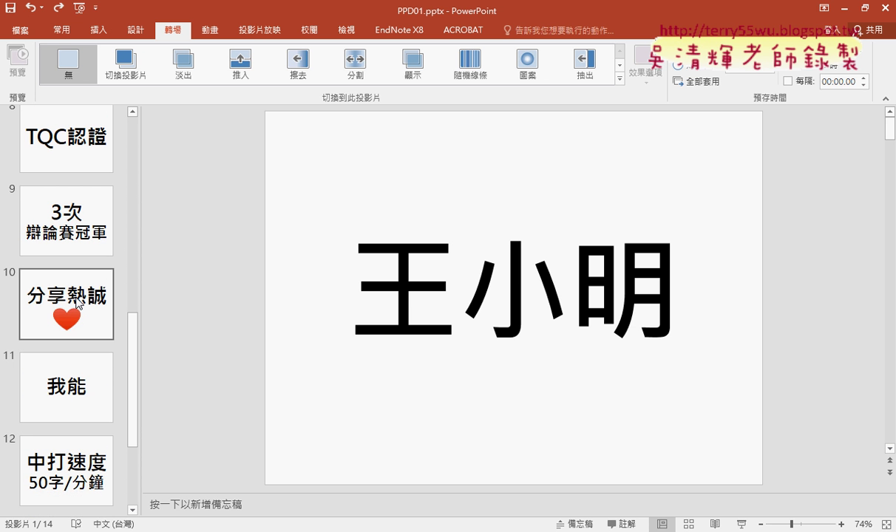
left_click(76, 303)
left_click(473, 366)
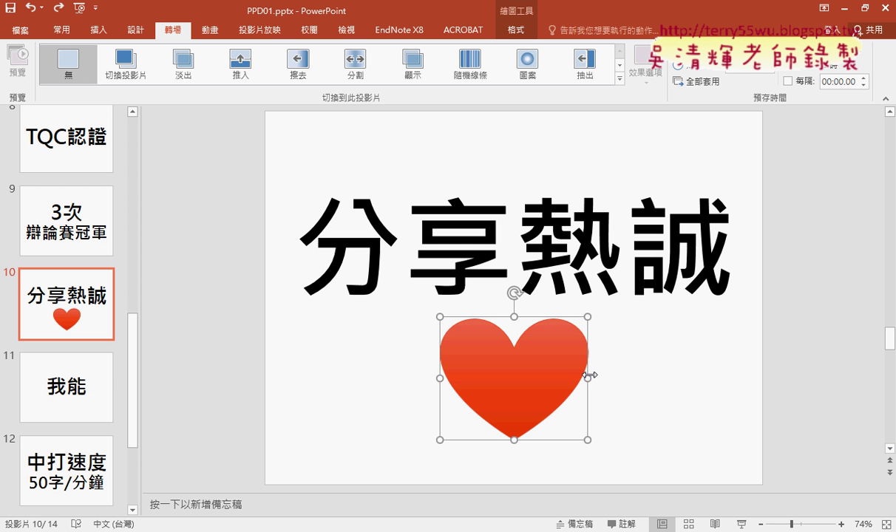
key("Delete")
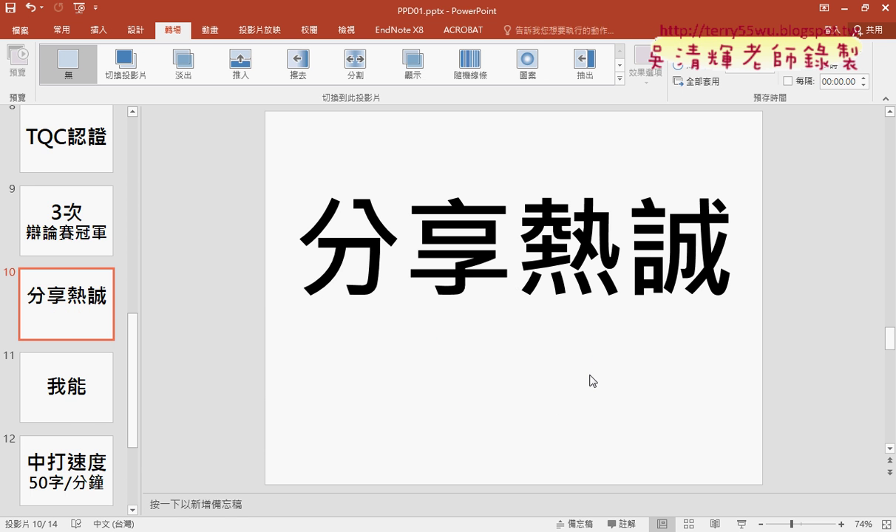
Undo and redo edits until slide 10 holds only the 分享熱誠 title.
key("ctrl+z")
key("ctrl+z")
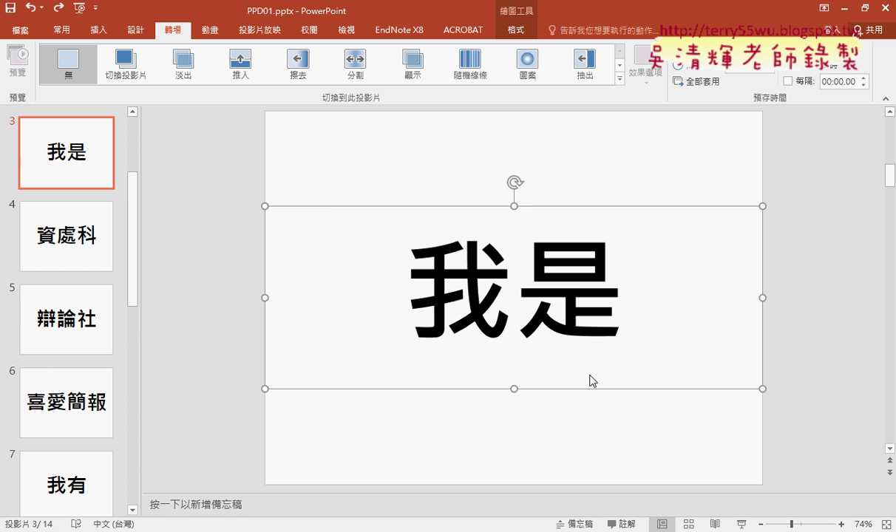
key("ctrl+z")
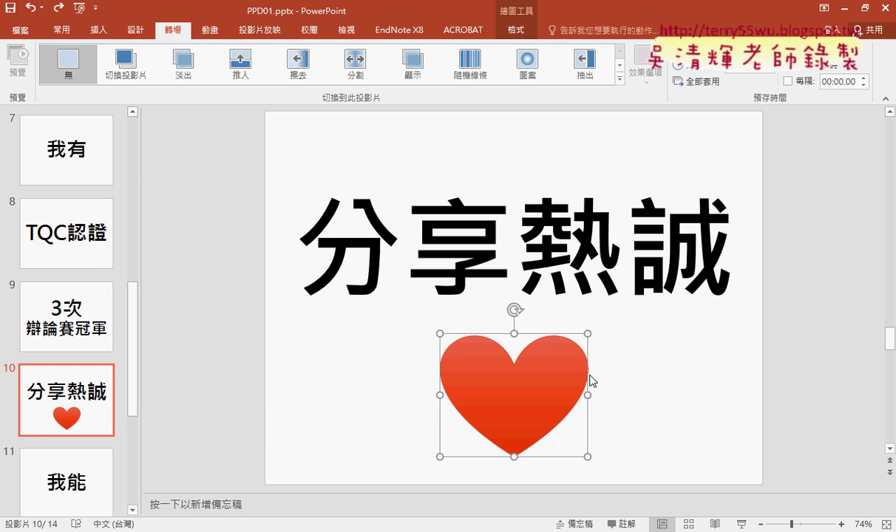
key("ctrl+z")
key("ctrl+z")
key("ctrl+z")
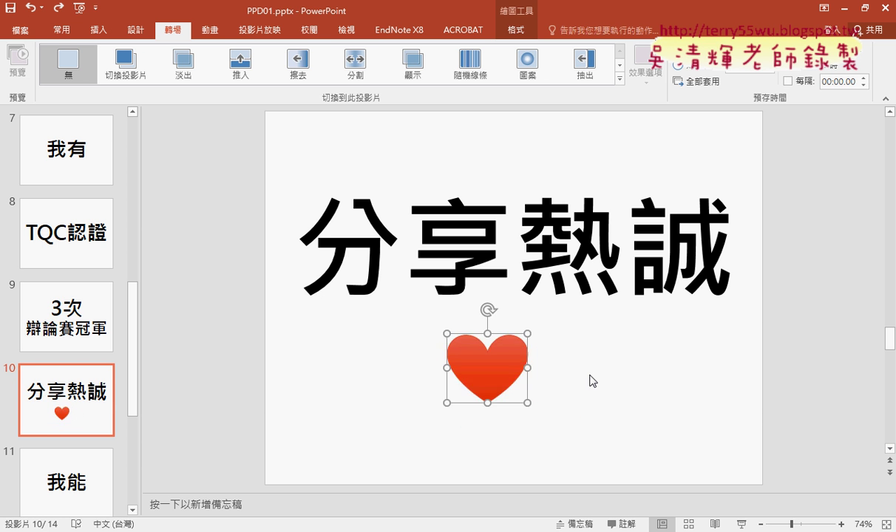
key("ctrl+z")
key("ctrl+z")
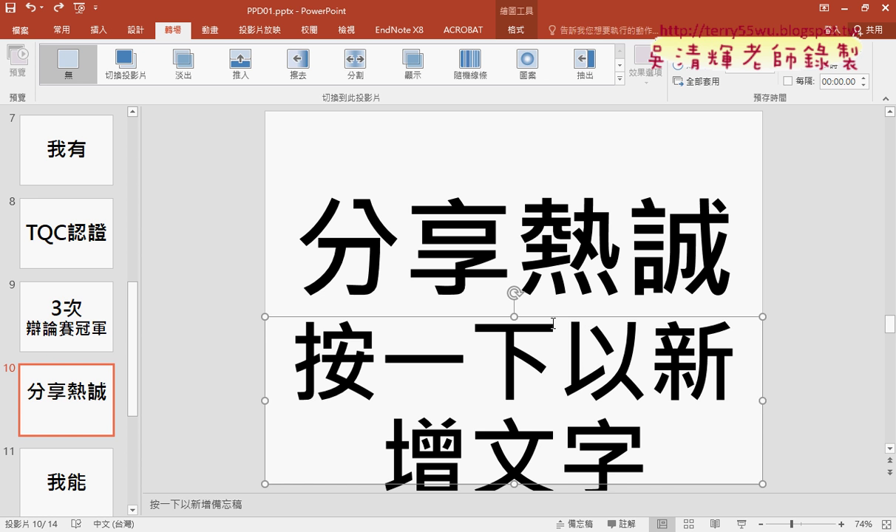
key("ctrl+y")
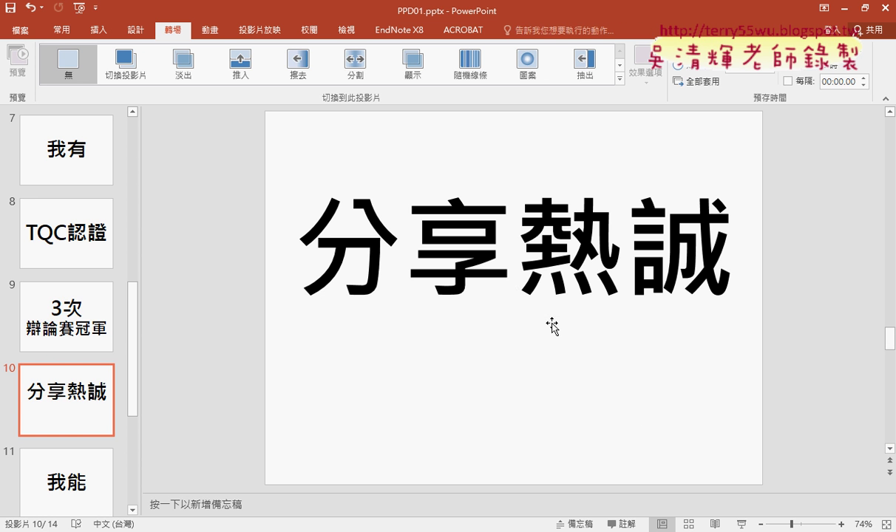
Draw a Heart shape from Insert > Shapes (圖案) below the 分享熱誠 title on slide 10.
left_click(99, 30)
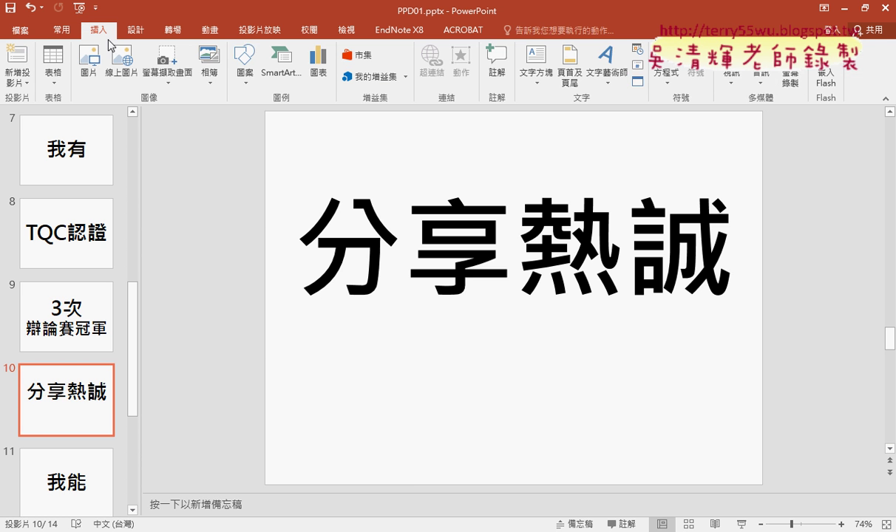
left_click(245, 87)
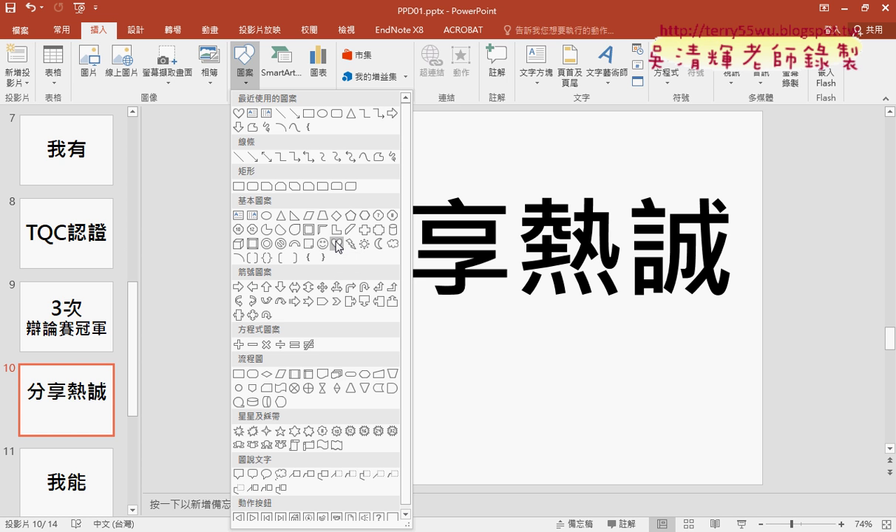
left_click(339, 244)
left_click_drag(452, 344, 535, 417)
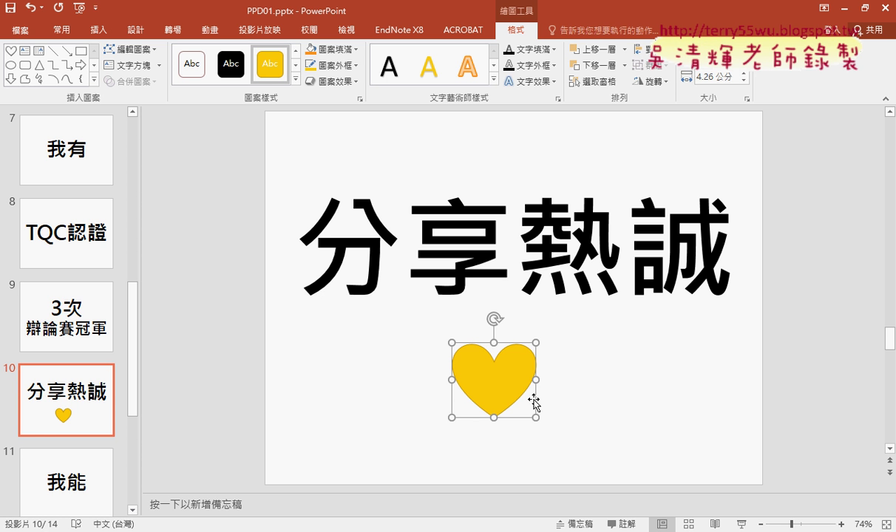
left_click(295, 79)
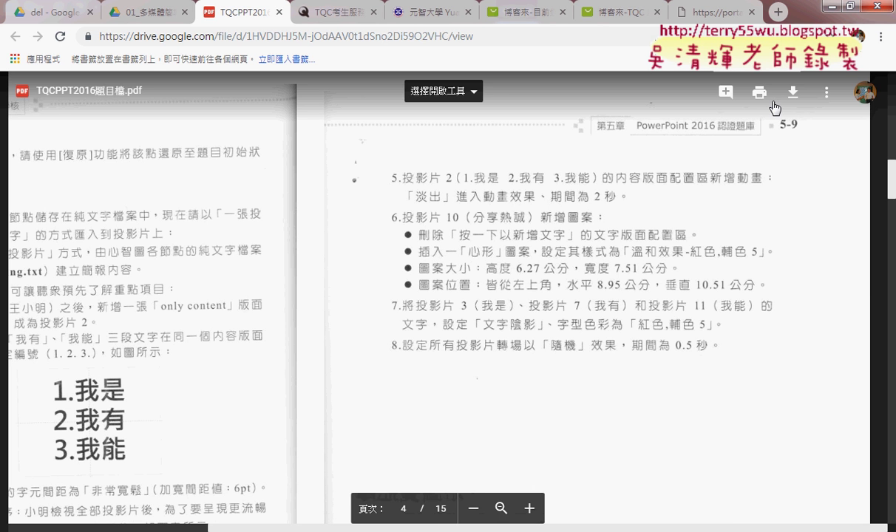
left_click(835, 8)
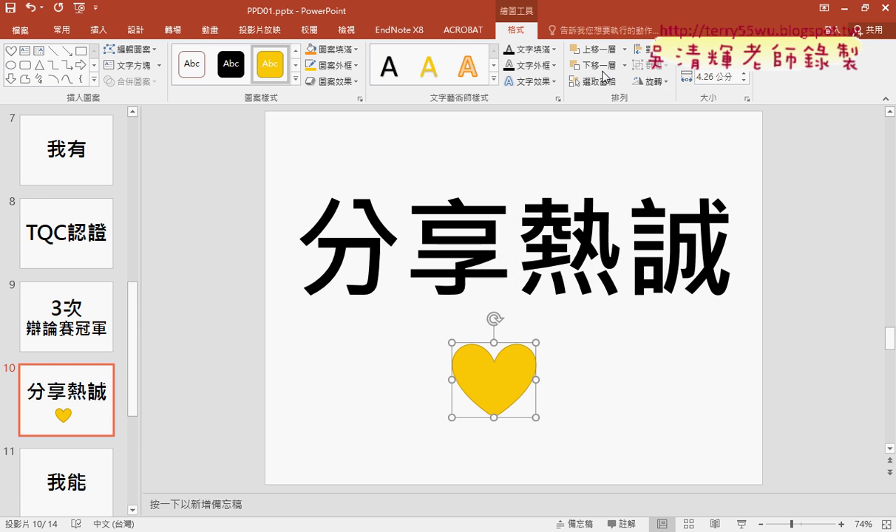
Pick the 溫和效果 - 紅色, 輔色 5 style from the Shape Styles gallery for the heart.
left_click(298, 78)
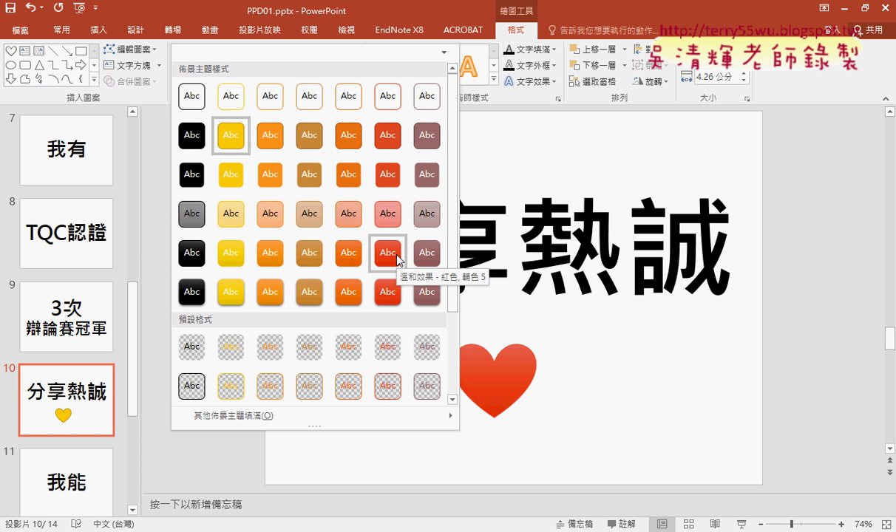
left_click(397, 257)
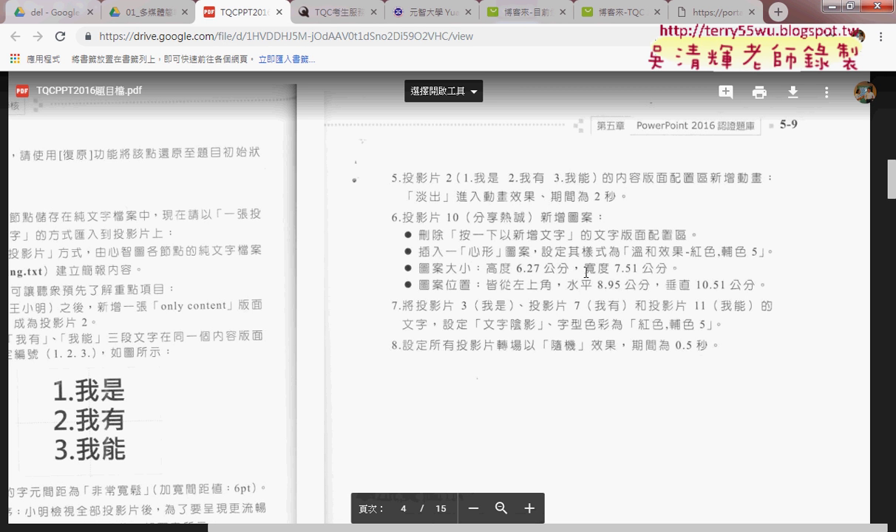
Minimize the Chrome exam PDF to bring PowerPoint's heart slide back into view.
left_click(830, 8)
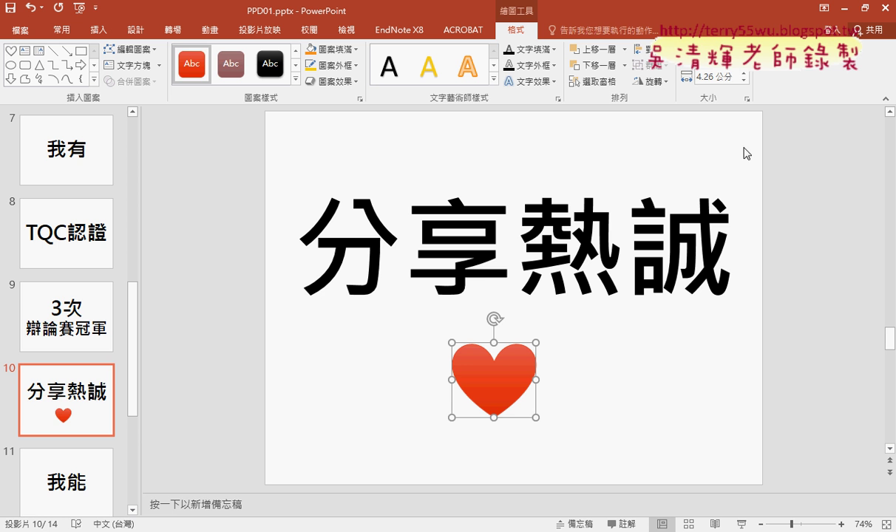
Open the red heart's Size and Position (大小及位置) settings and select its current 3.79 cm height.
right_click(486, 372)
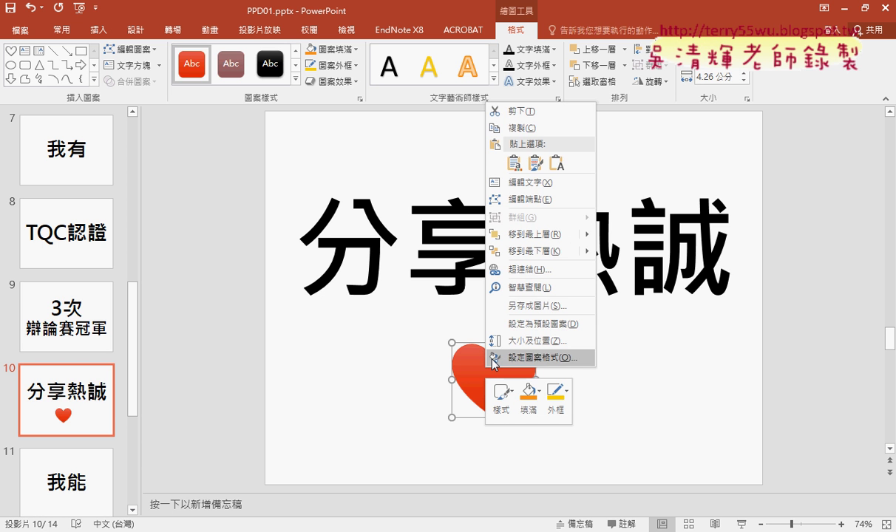
left_click(539, 343)
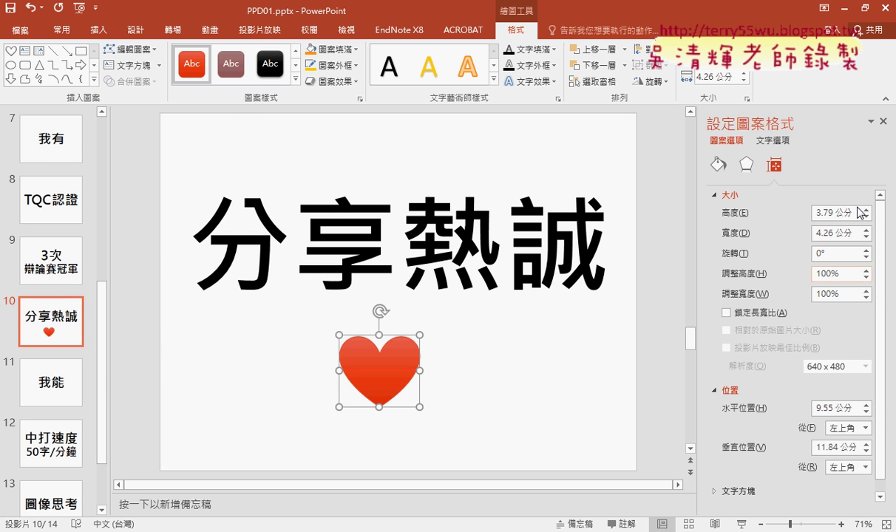
left_click(883, 120)
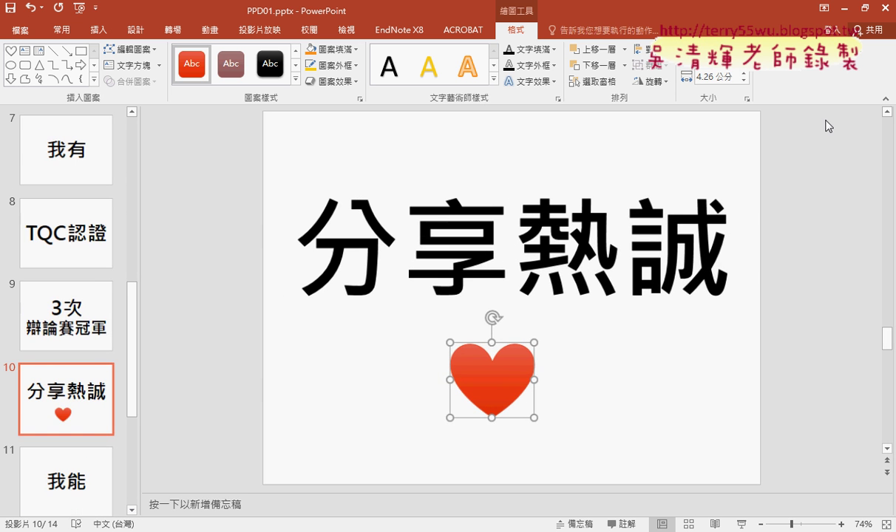
right_click(518, 372)
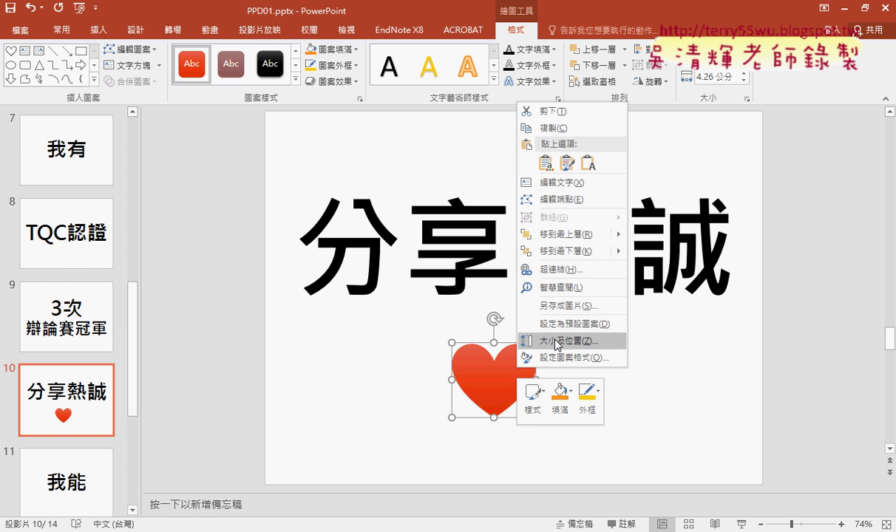
left_click(558, 341)
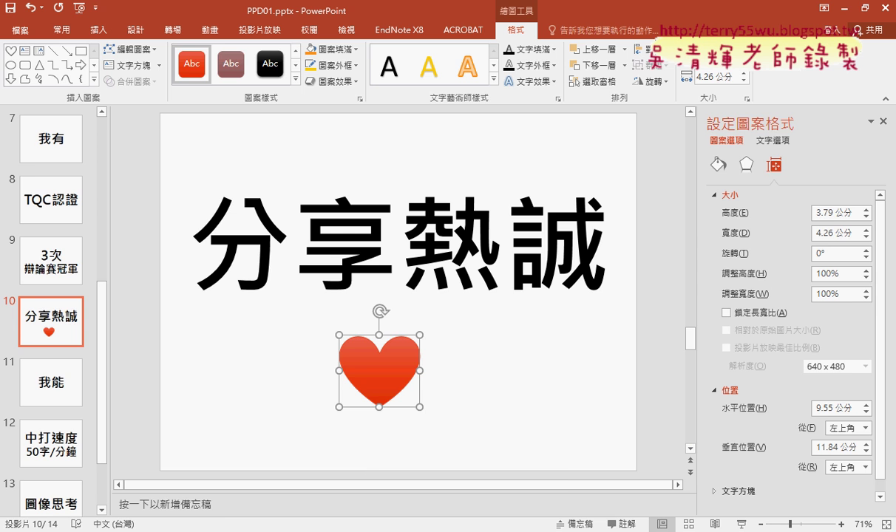
key("alt+Tab")
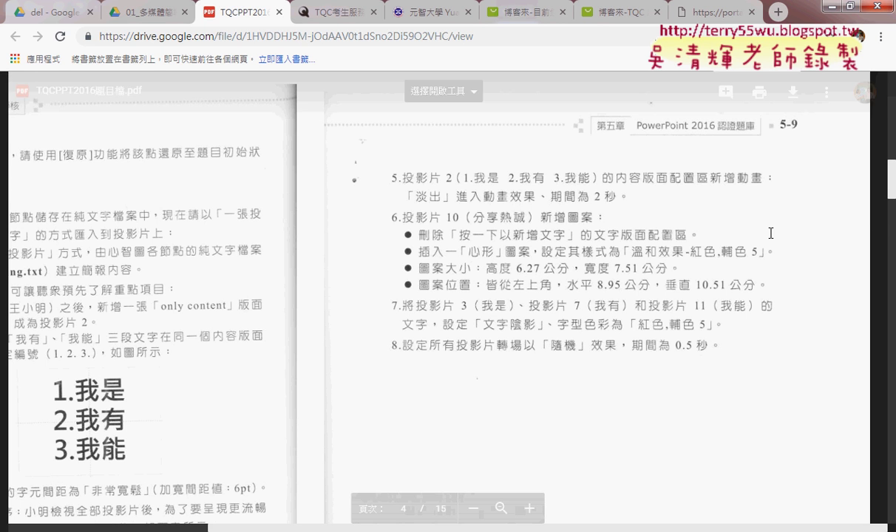
key("alt+Tab")
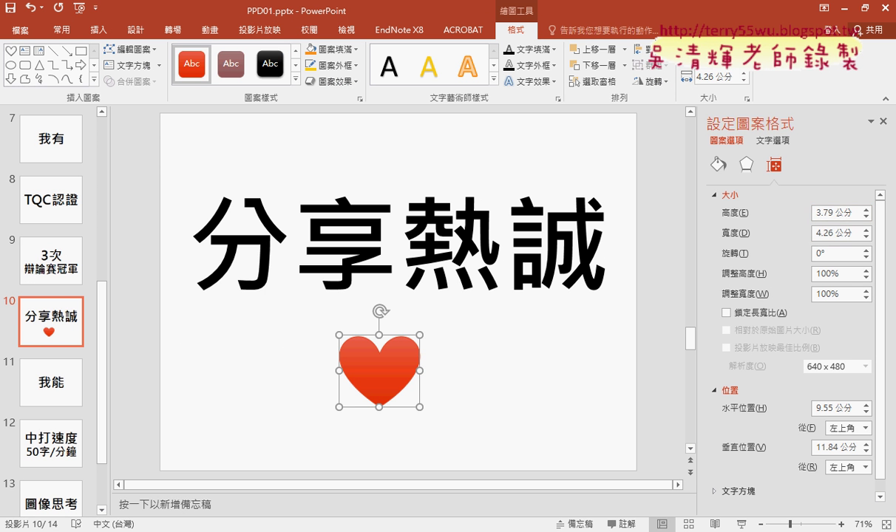
key("alt+Tab")
key("alt+Tab")
double_click(824, 212)
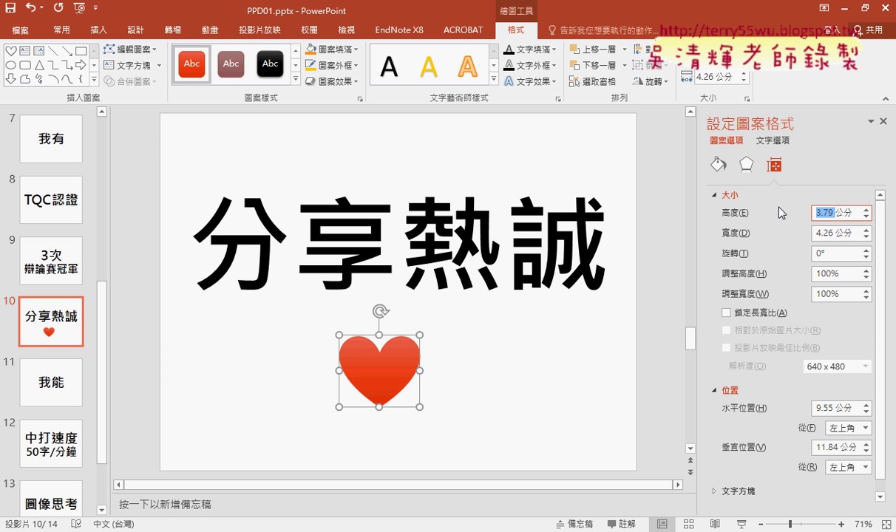
Set the heart's height to 6.27 cm and width to 7.51 cm.
type("6.27")
key("Tab")
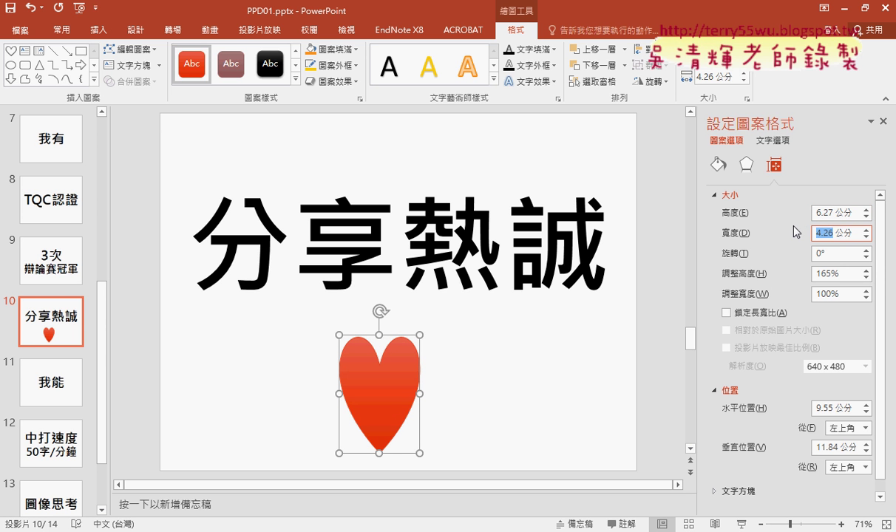
type("7")
type(".51")
left_click(825, 212)
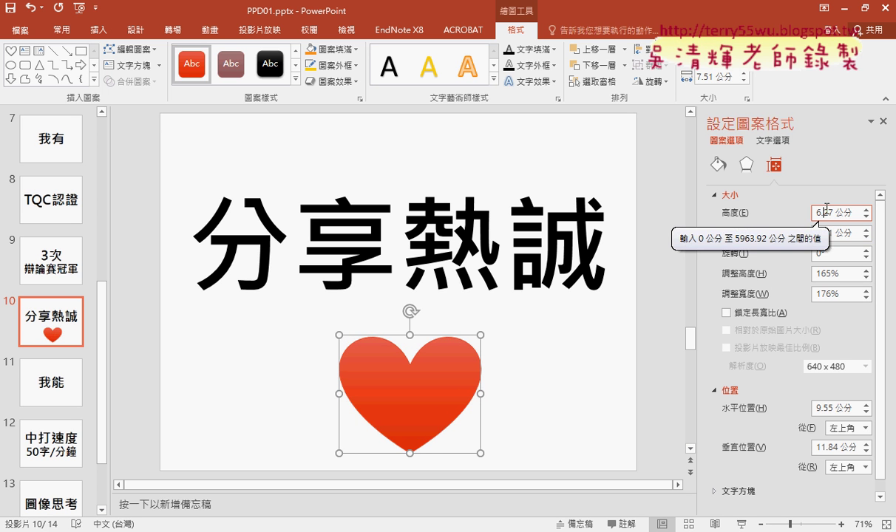
left_click(732, 393)
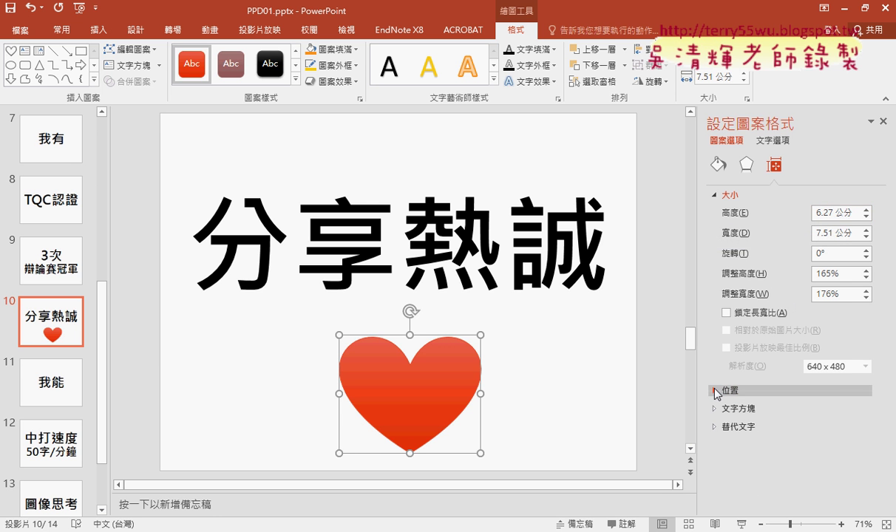
left_click(715, 396)
Position the heart at 8.95 cm horizontal and 10.51 cm vertical from the top-left corner.
scroll(720, 395, "down", 1)
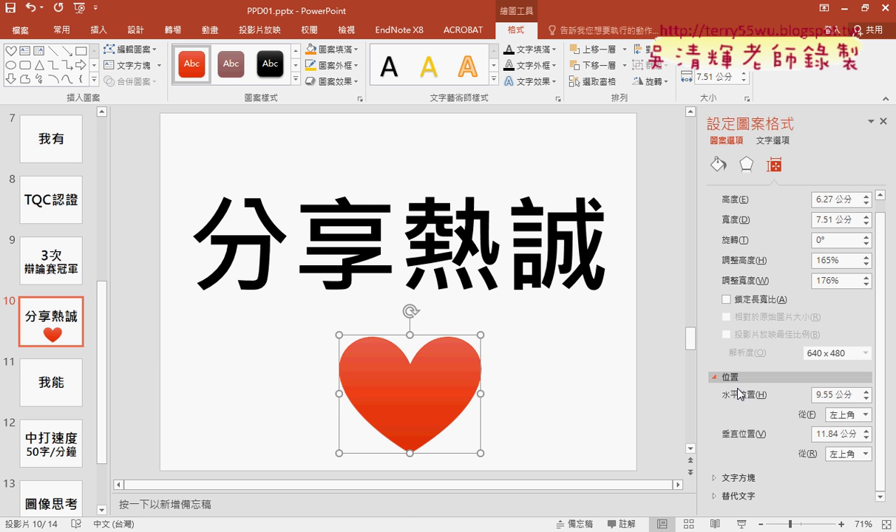
key("alt+Tab")
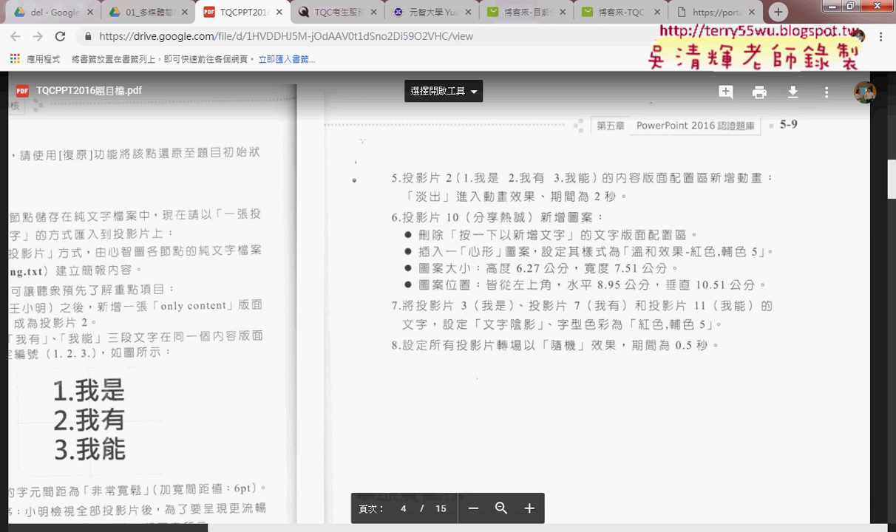
key("alt+Tab")
left_click(834, 396)
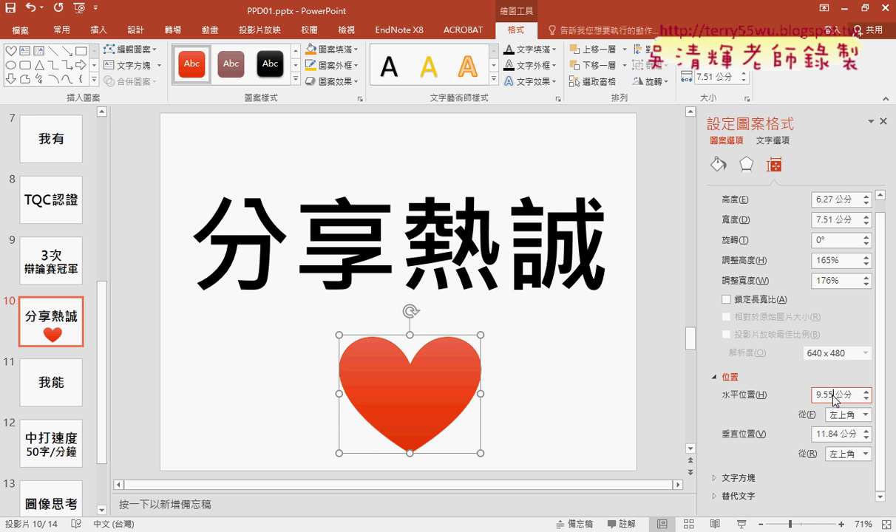
left_click_drag(834, 396, 790, 392)
type("8.9")
type("5")
key("Tab")
key("Tab")
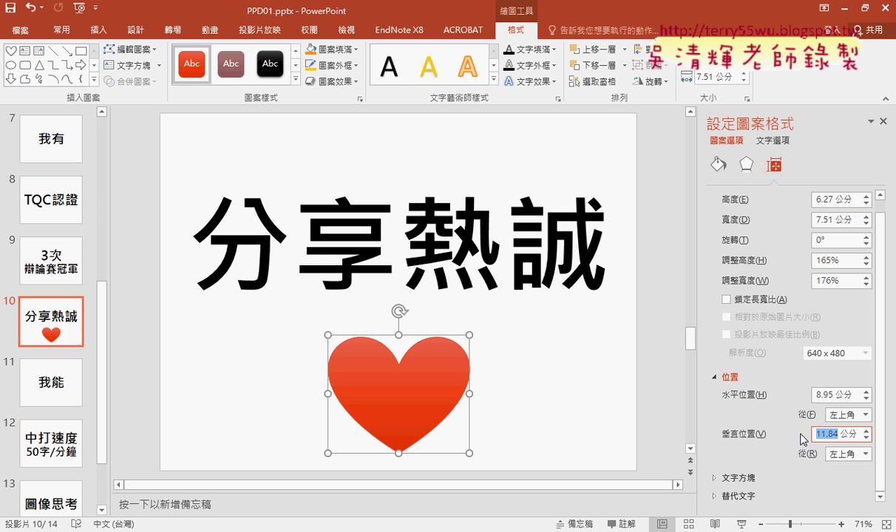
type("10.")
type("51")
key("Return")
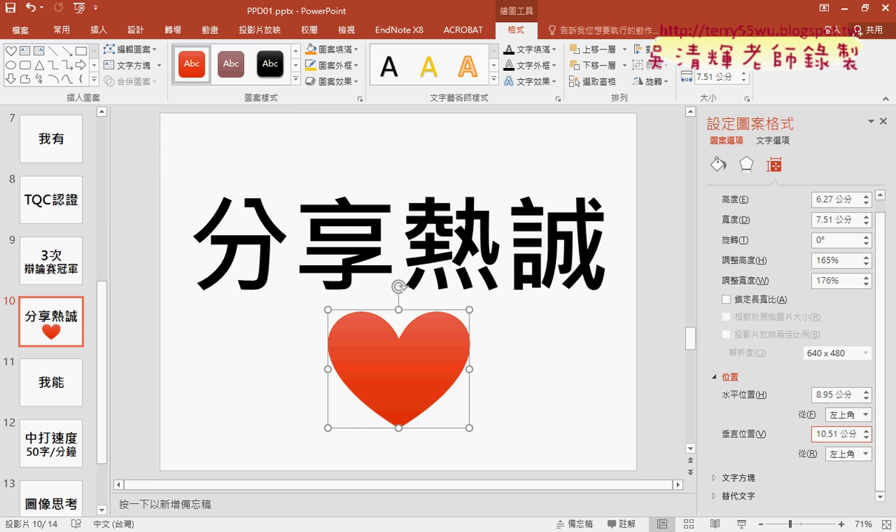
left_click(105, 476)
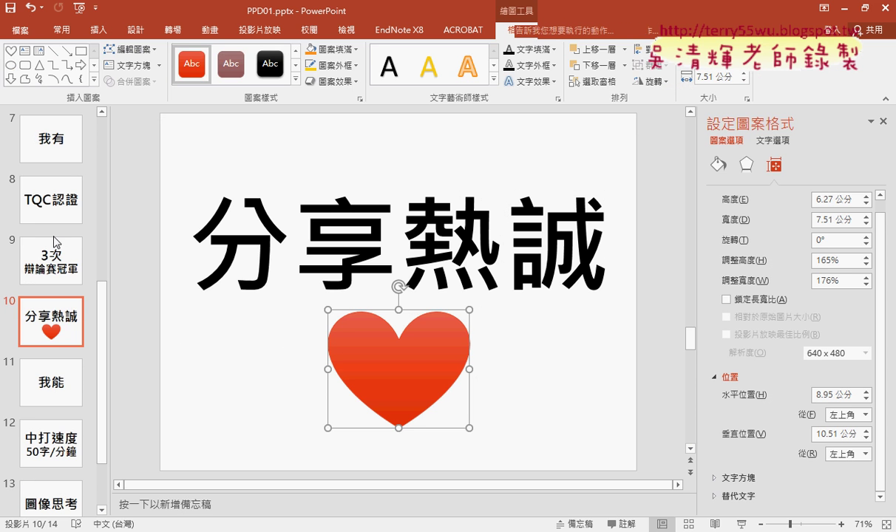
On slide 3, select the 我是 title and apply a text shadow.
left_click(65, 198)
scroll(65, 198, "up", 5)
scroll(65, 198, "up", 1)
left_click(68, 258)
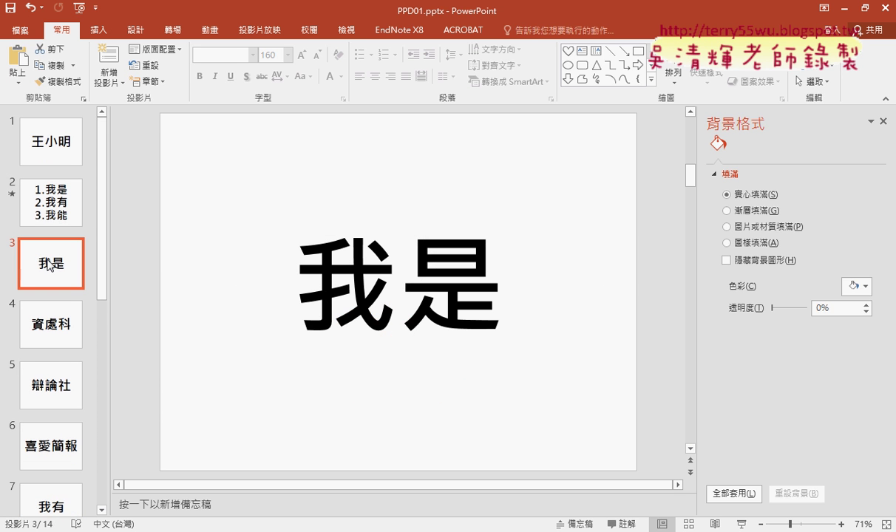
left_click(331, 266)
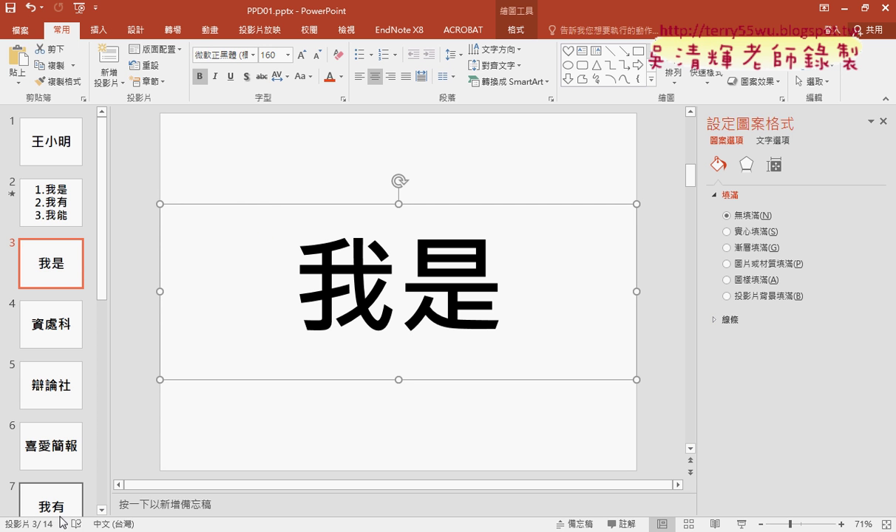
left_click(246, 77)
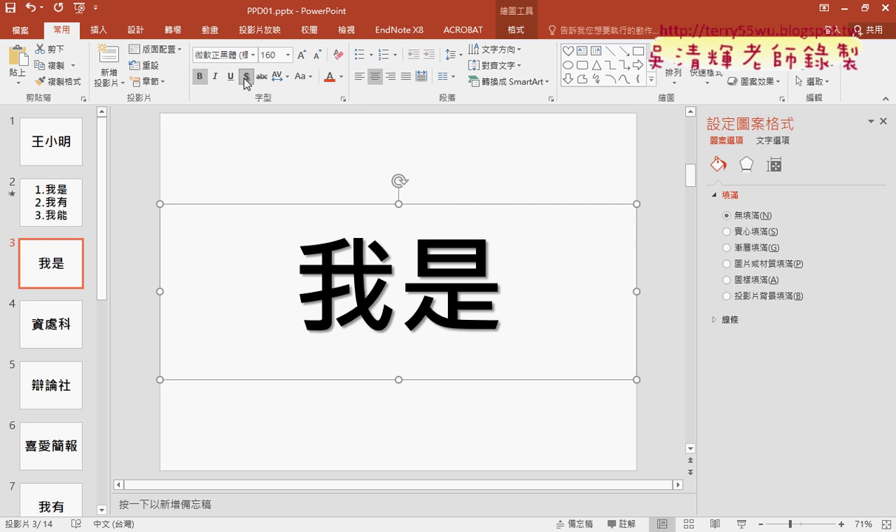
Change the 我是 text colour to Red, Accent 5.
left_click(342, 77)
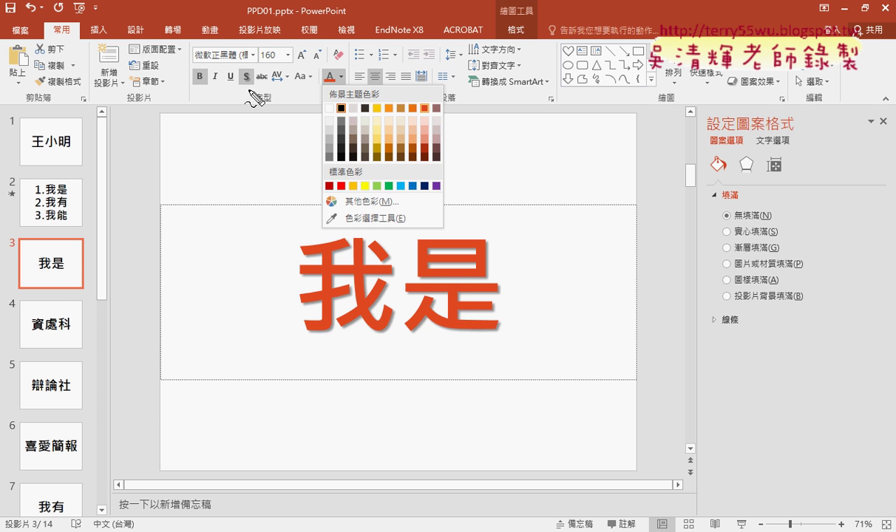
left_click_drag(255, 68, 239, 87)
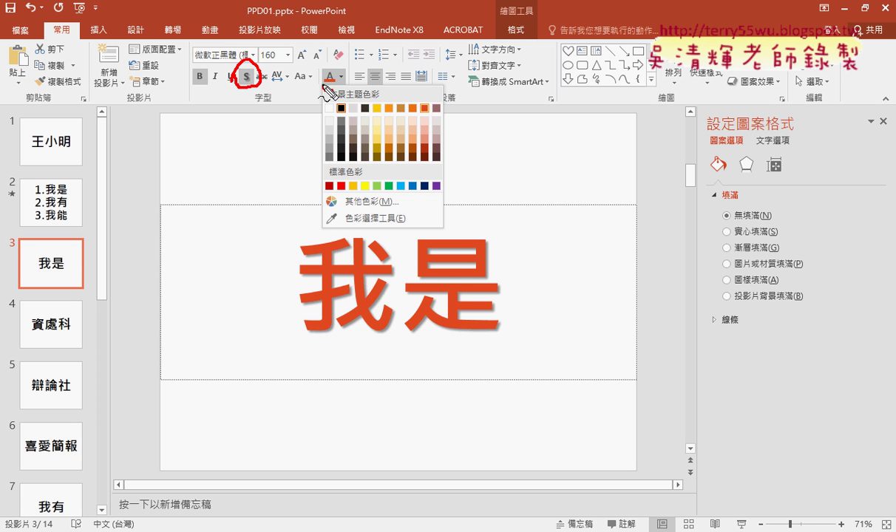
left_click_drag(336, 66, 330, 87)
left_click_drag(419, 102, 416, 116)
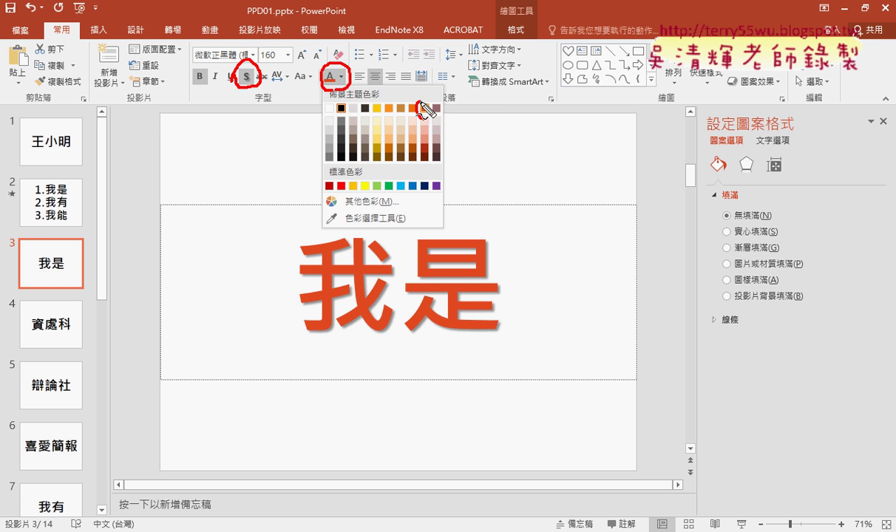
mouse_move(490, 104)
left_mouse_down()
mouse_move(435, 111)
mouse_move(468, 117)
left_mouse_up()
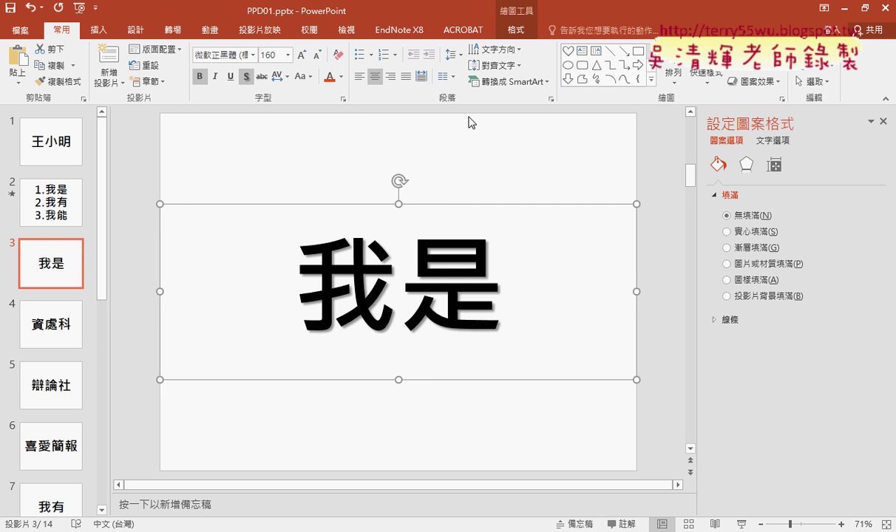
left_click(340, 76)
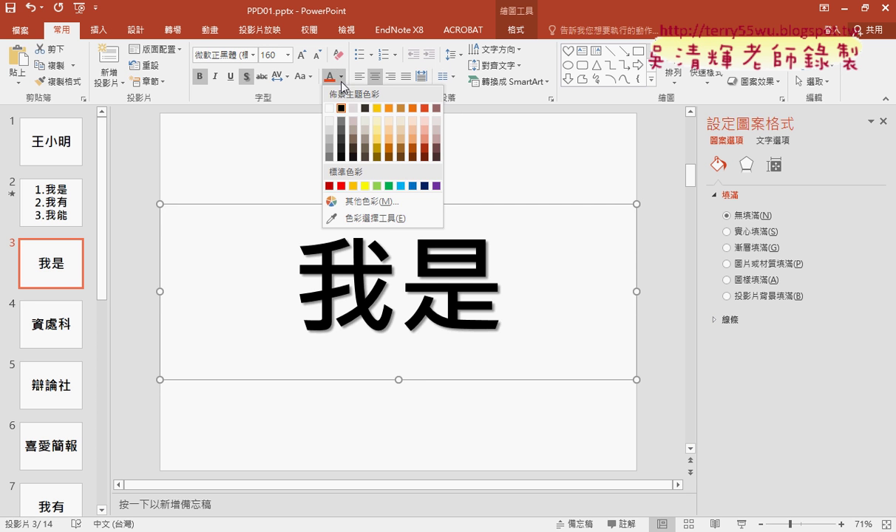
left_click(424, 109)
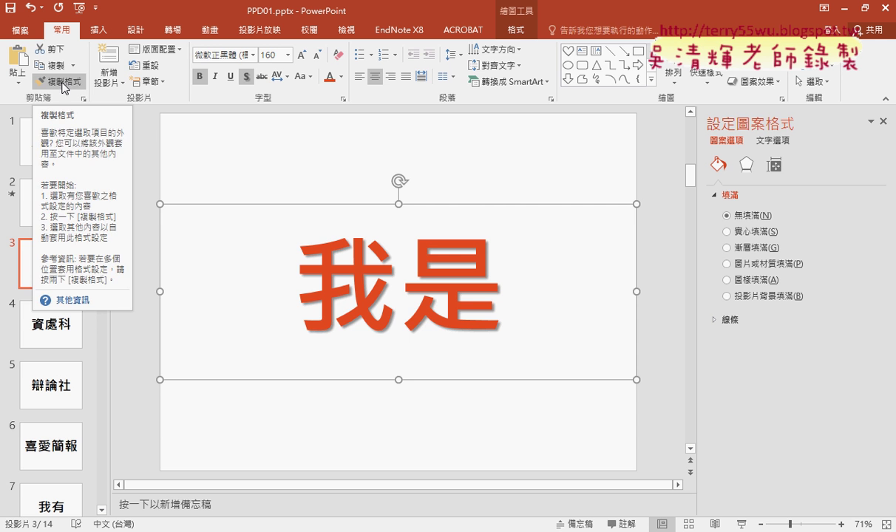
Use Format Painter to copy 我是's red shadowed style onto 我有 (slide 7) and 我能 (slide 11).
left_click(63, 82)
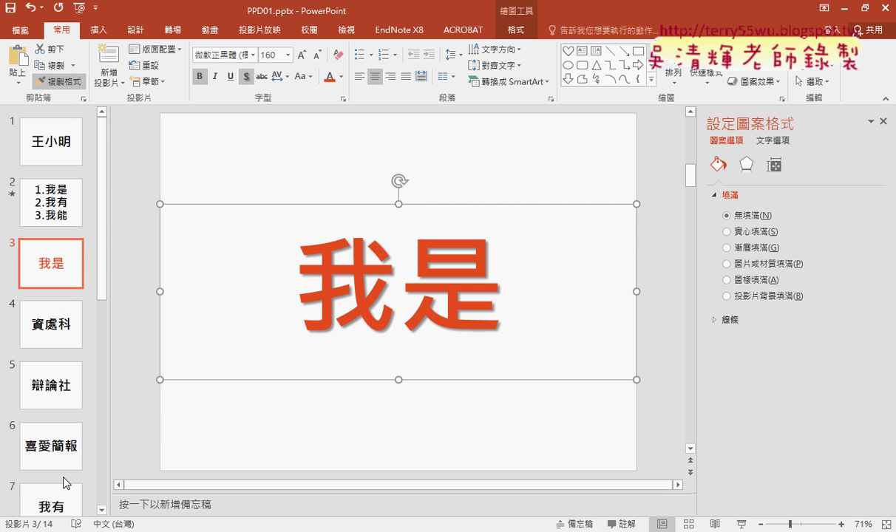
key("Escape")
scroll(105, 332, "down", 3)
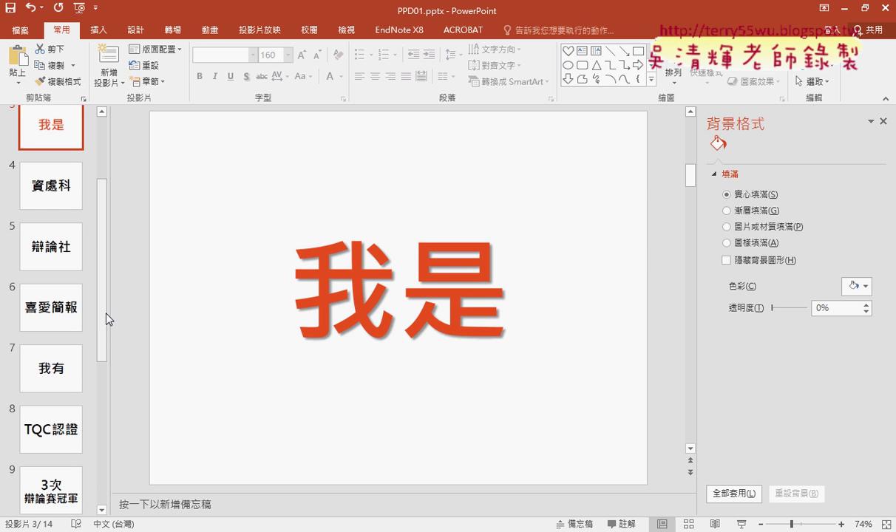
left_click(74, 369)
left_click(334, 270)
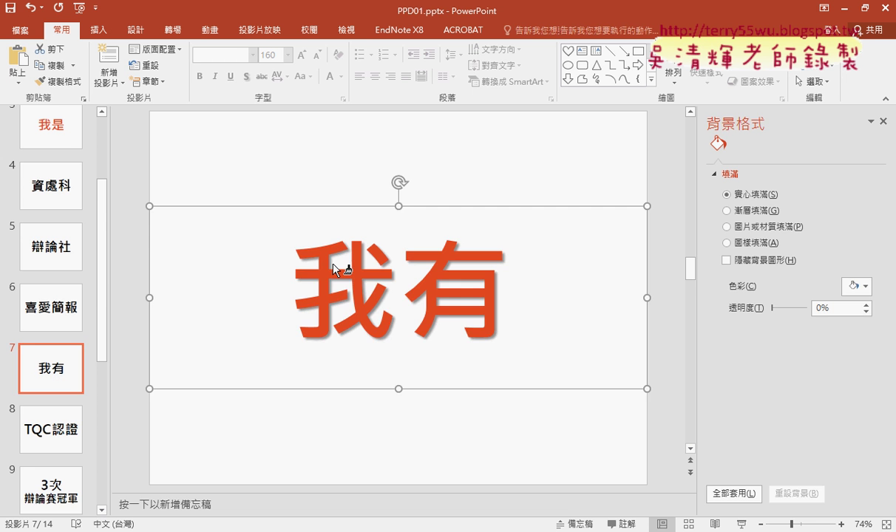
key("Escape")
scroll(104, 369, "down", 5)
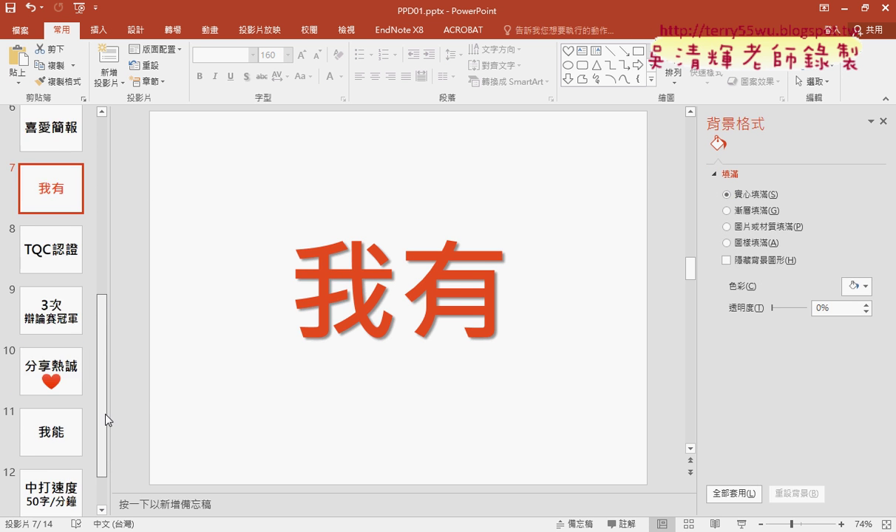
left_click(59, 353)
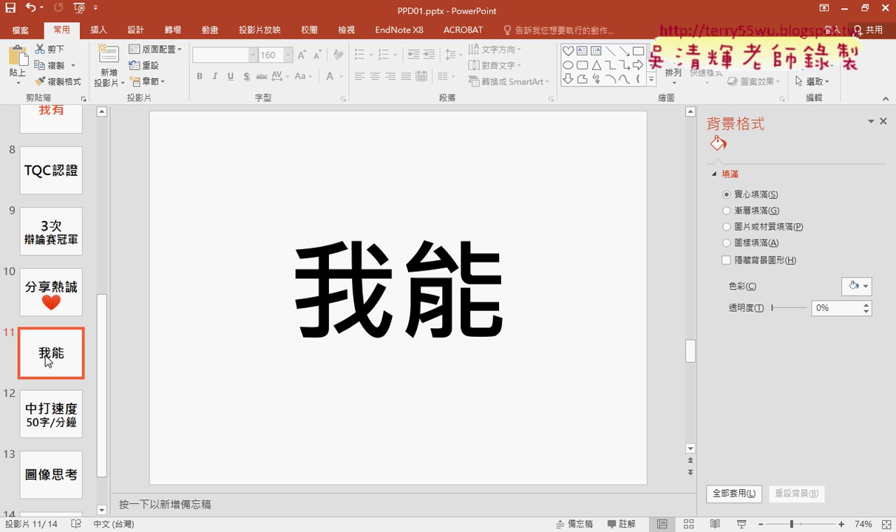
left_click(329, 284)
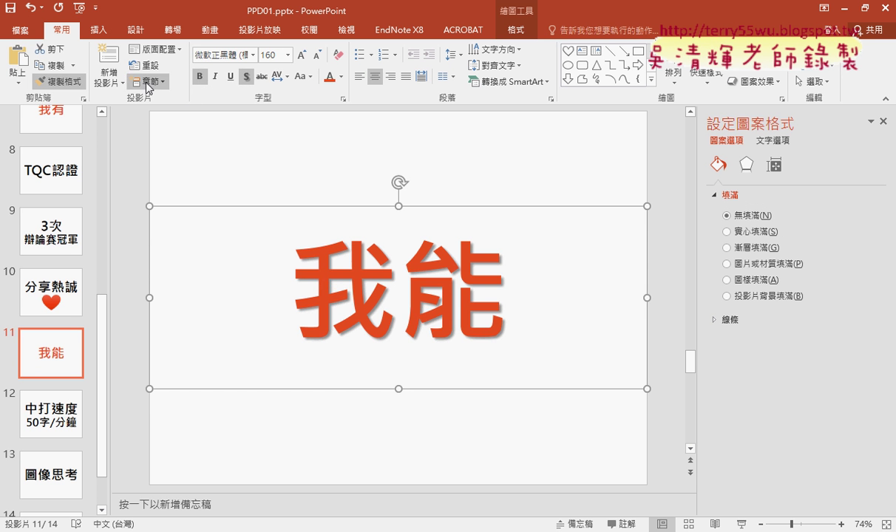
left_click(62, 81)
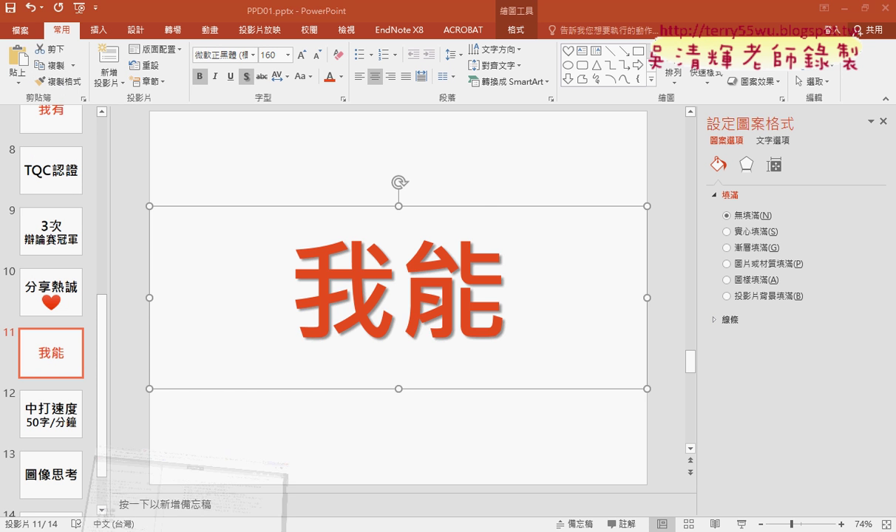
left_click(175, 465)
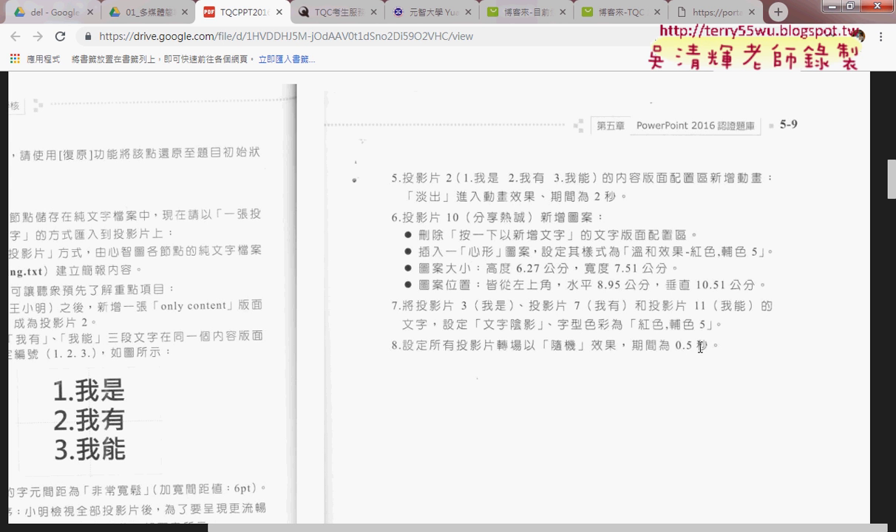
left_click(833, 7)
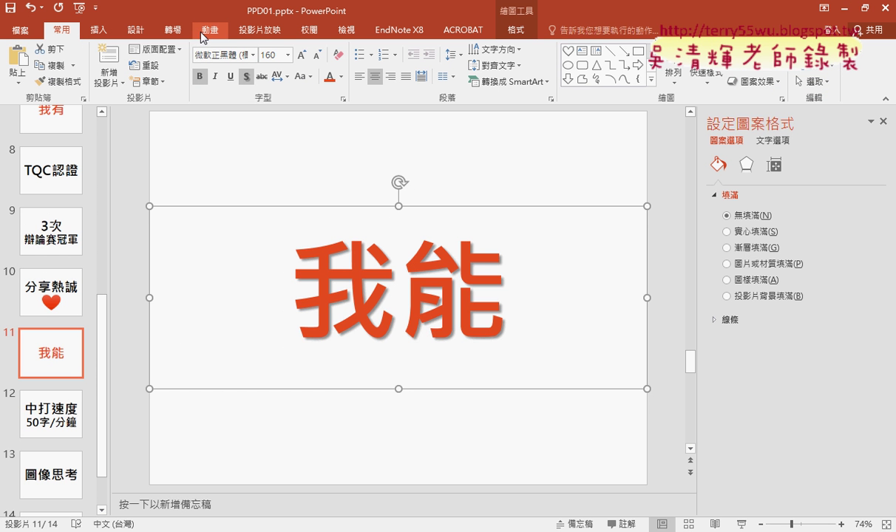
Give slide 11 the Random (隨機) transition and toggle the After timing checkbox.
left_click(174, 31)
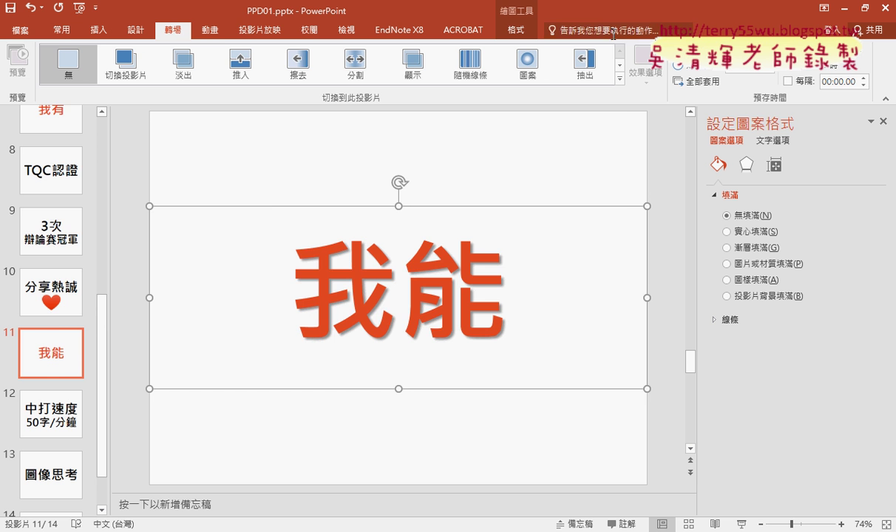
left_click(620, 78)
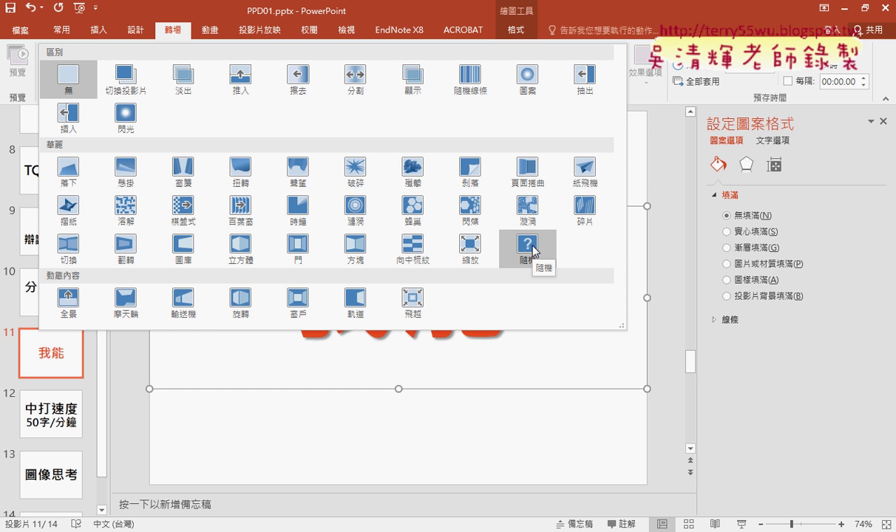
left_click(526, 257)
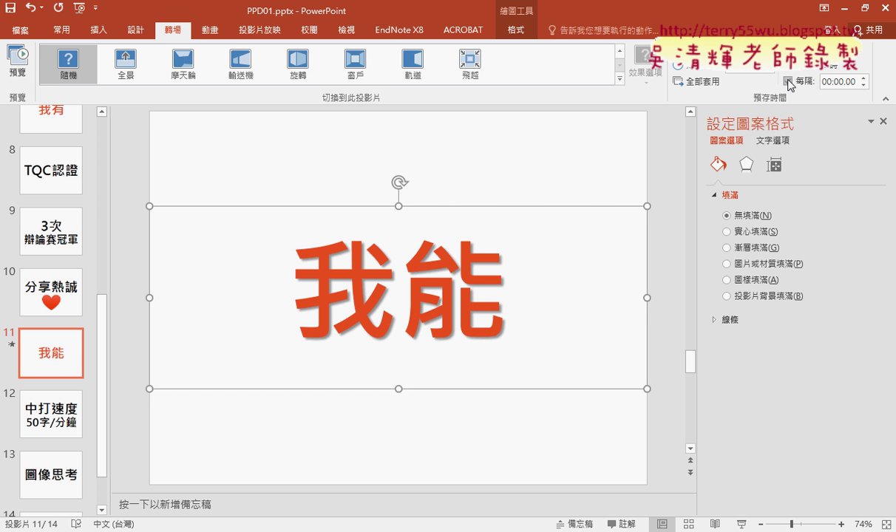
left_click(788, 81)
key("alt+Tab")
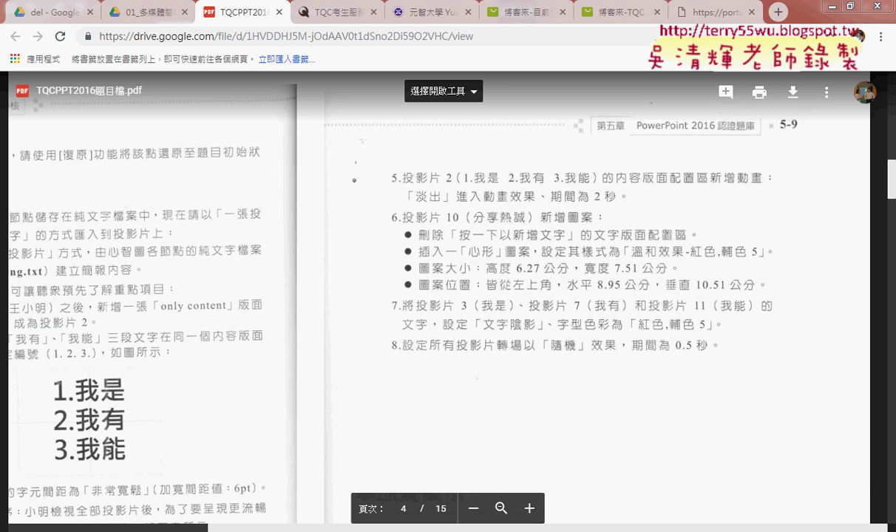
key("alt+Tab")
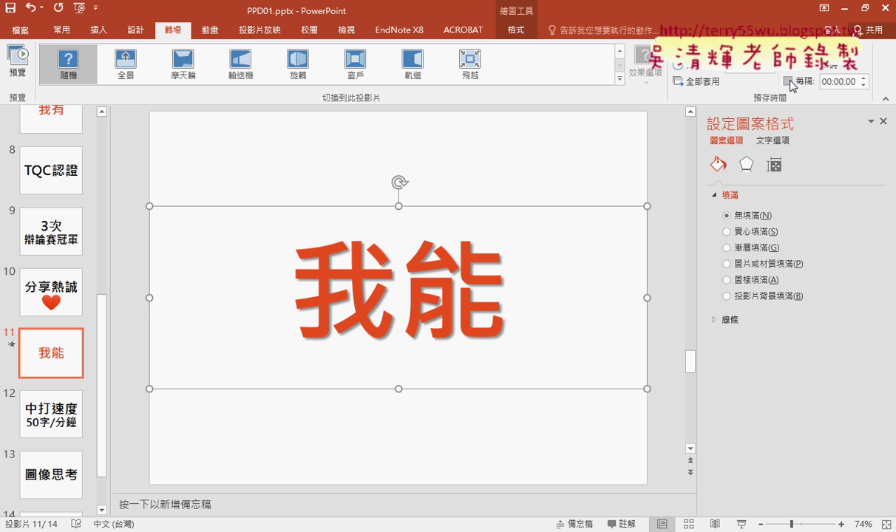
Toggle the After advance-timing checkbox on slide 11 and again on slide 1.
left_click(788, 82)
left_click_drag(692, 368, 691, 123)
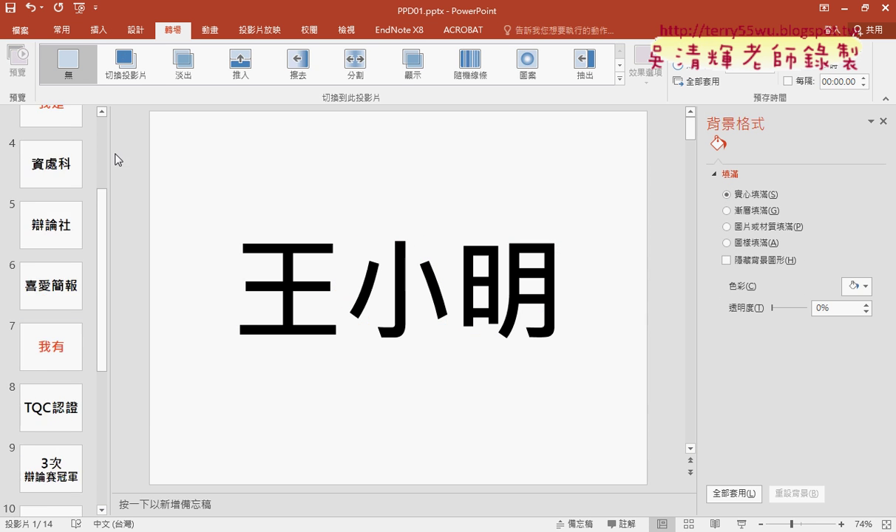
left_click(74, 148)
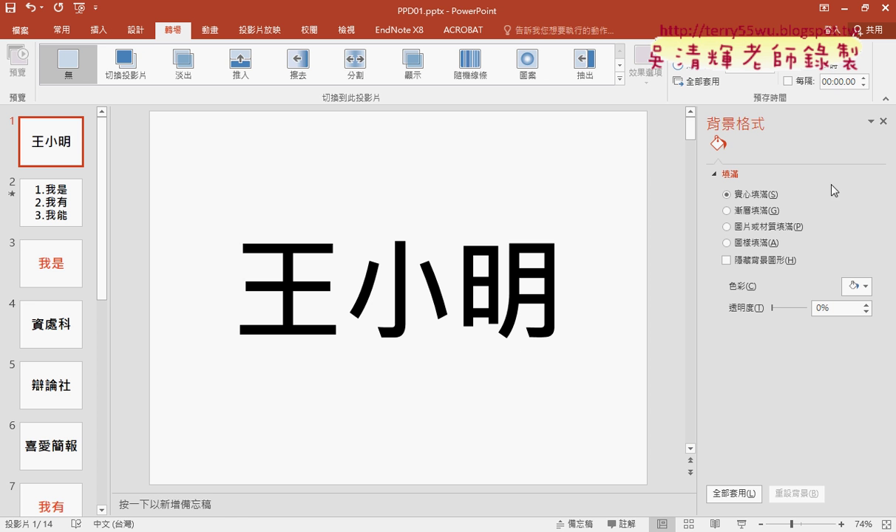
left_click(788, 82)
Give slide 3 the Random (隨機) transition and apply it to all slides (全部套用).
left_click(57, 278)
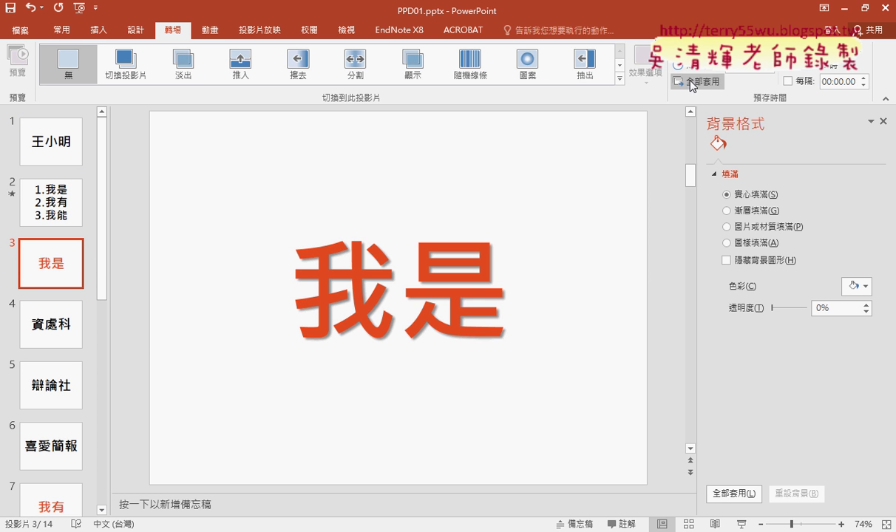
left_click(619, 78)
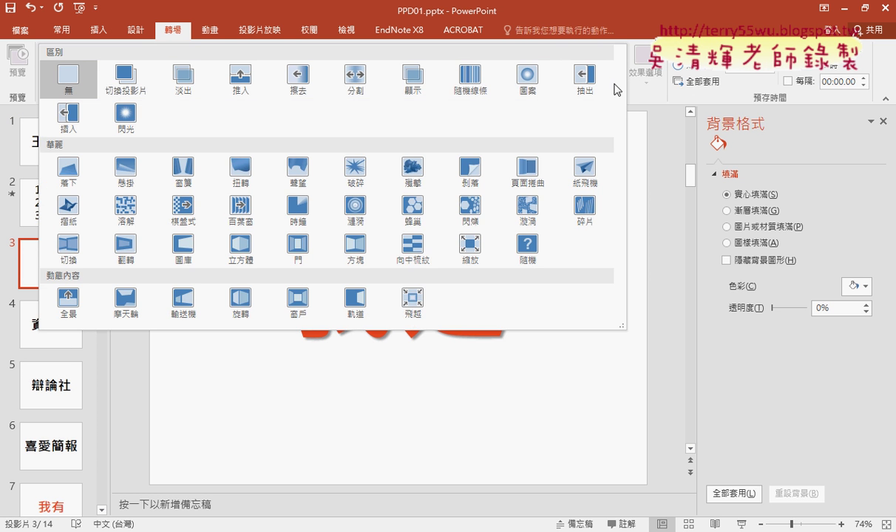
left_click(528, 260)
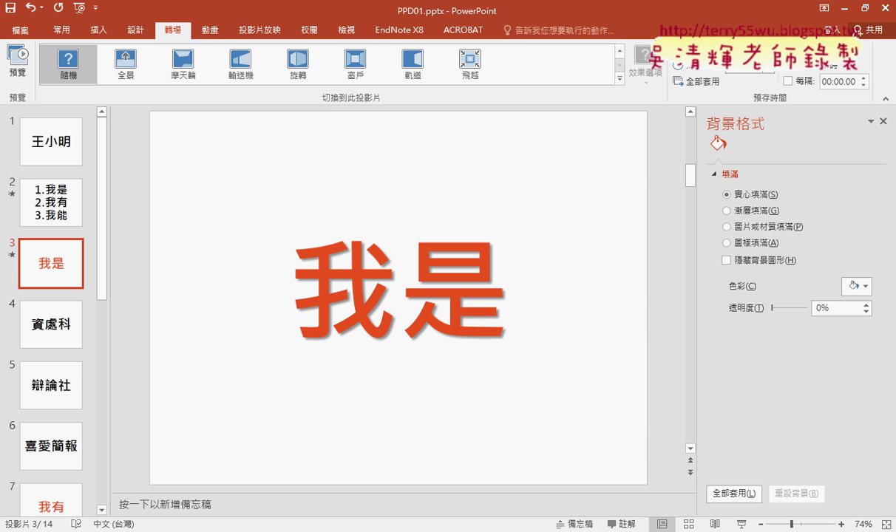
left_click(706, 84)
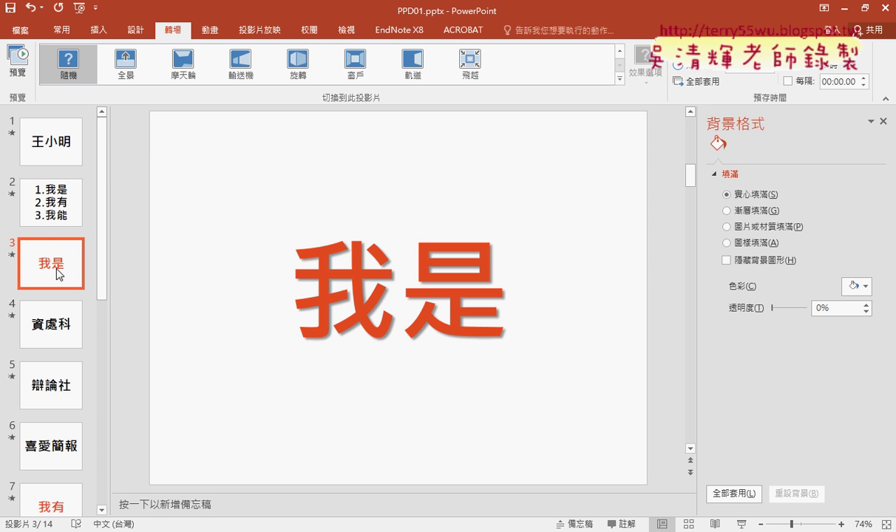
Check slides 1–3 to confirm they carry the Random transition.
left_click(65, 218)
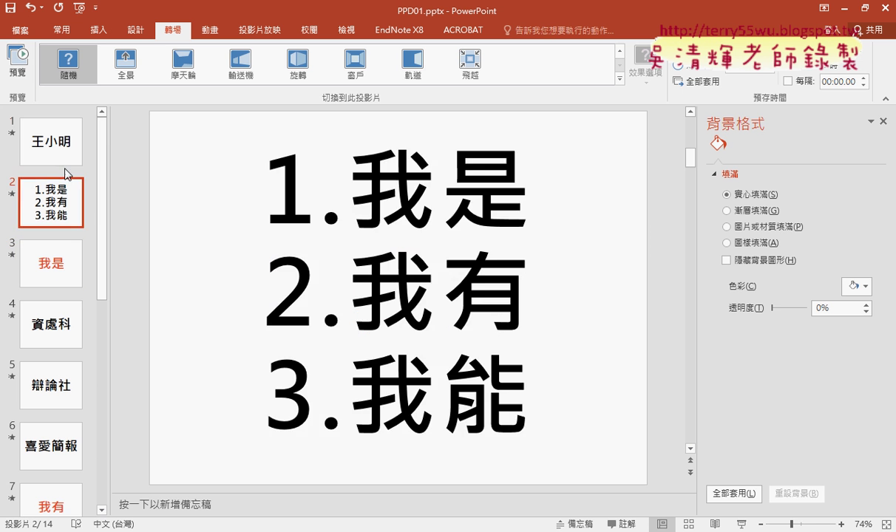
left_click(63, 164)
left_click(63, 211)
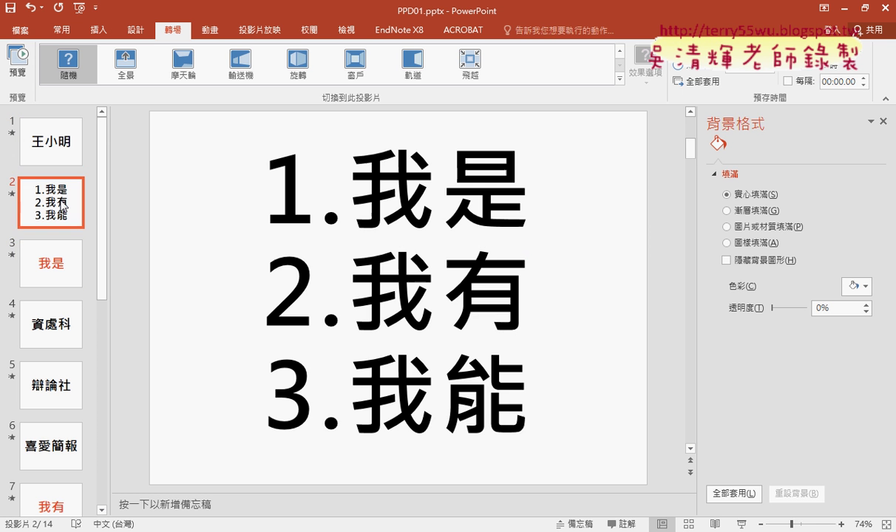
left_click(56, 246)
left_click(64, 164)
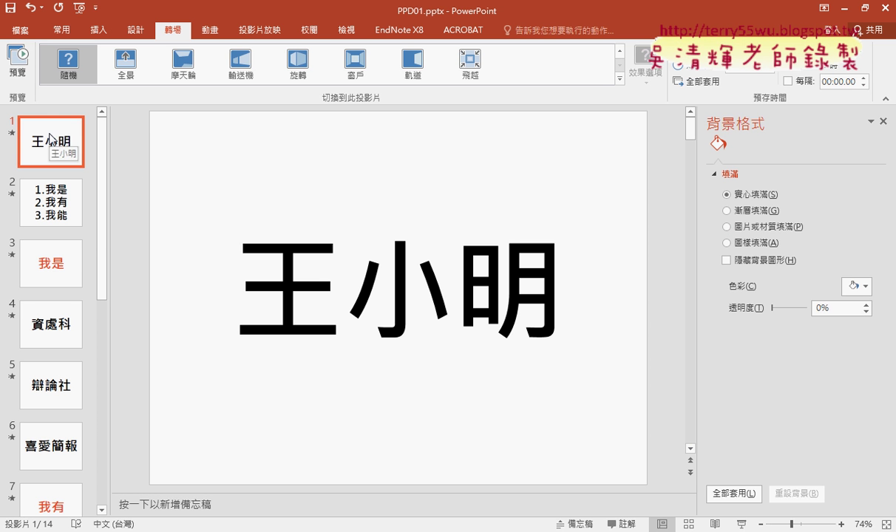
Run the slide show to preview the Random transitions, then end it with Esc.
left_click(742, 524)
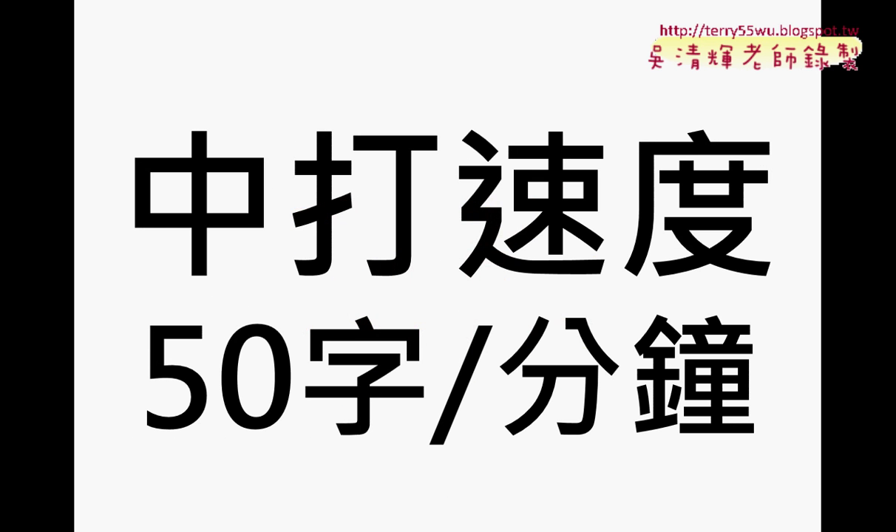
key("Escape")
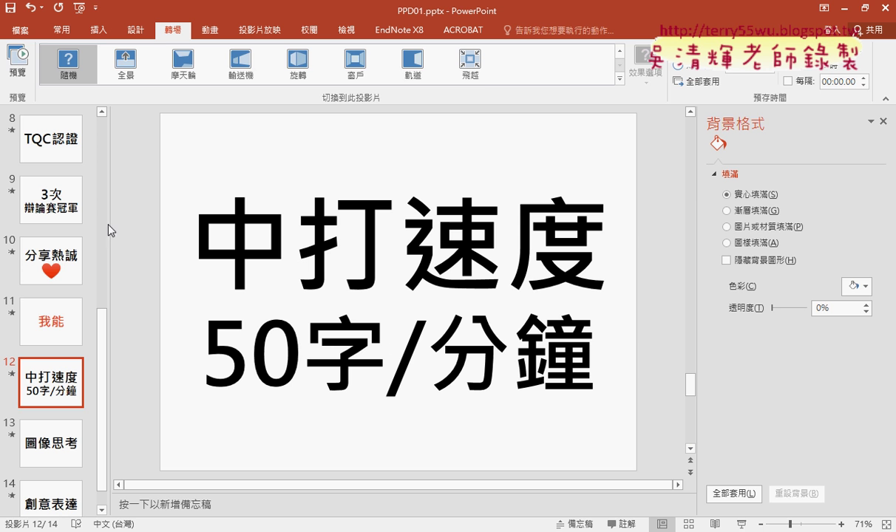
Save the presentation to the Desktop under the name 102A.pptx.
left_click(20, 30)
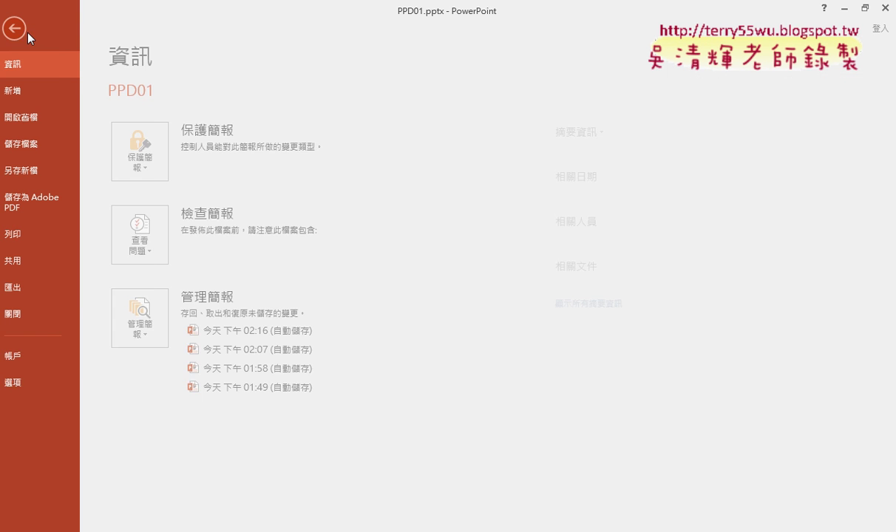
left_click(41, 169)
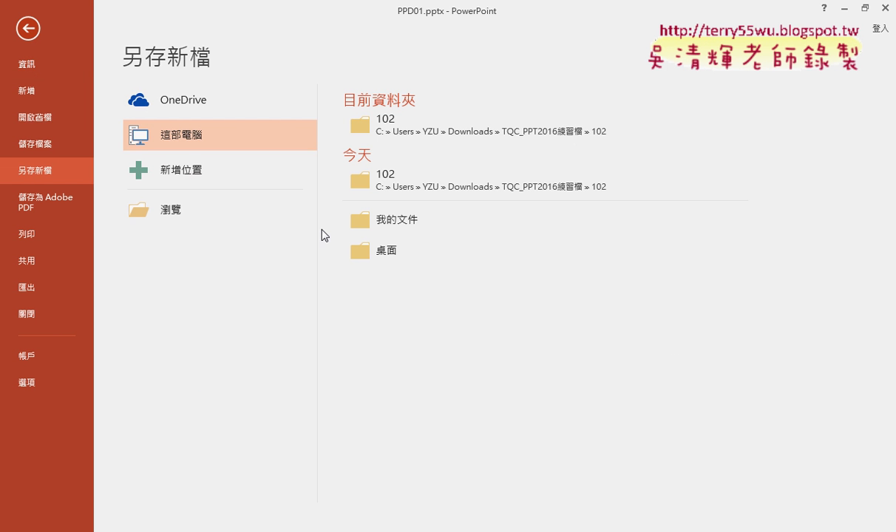
left_click(382, 251)
type("10")
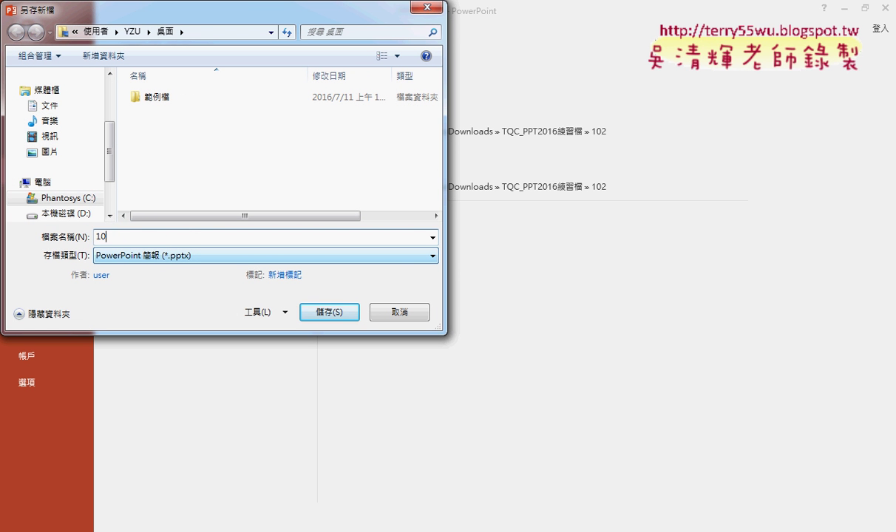
type("2A")
left_click_drag(111, 166, 111, 115)
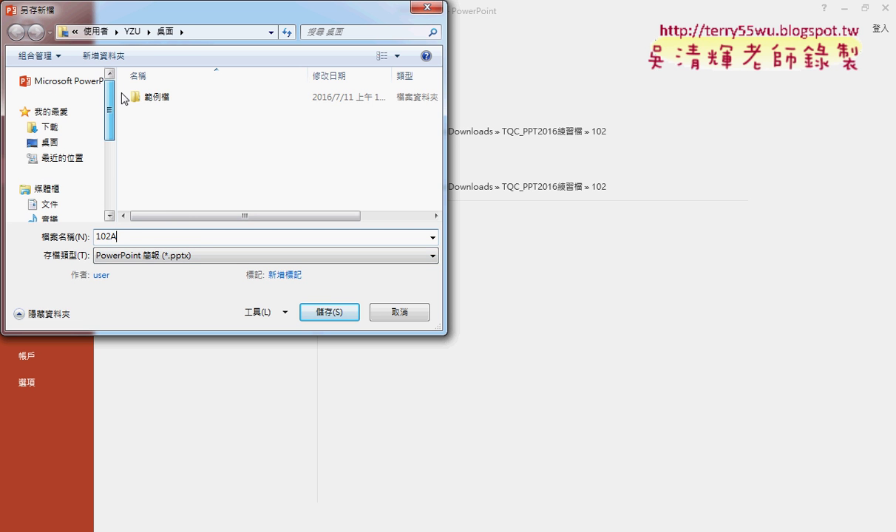
left_click(63, 141)
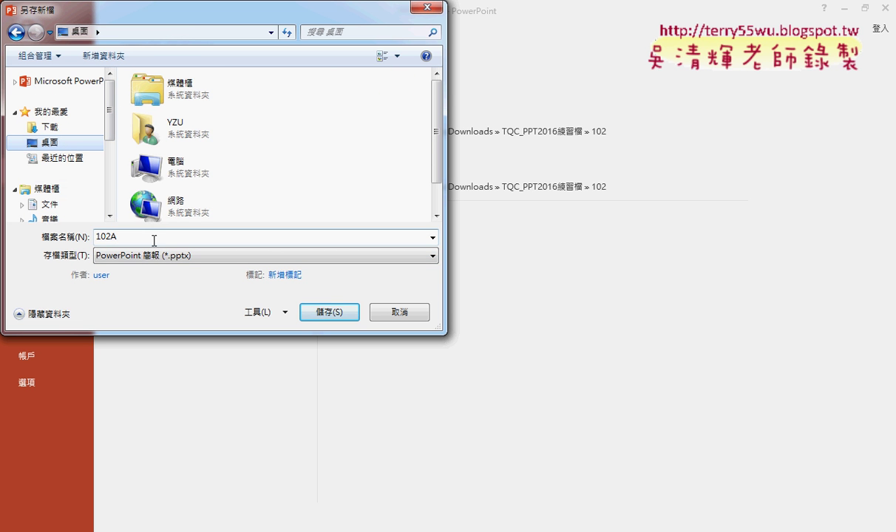
left_click(338, 314)
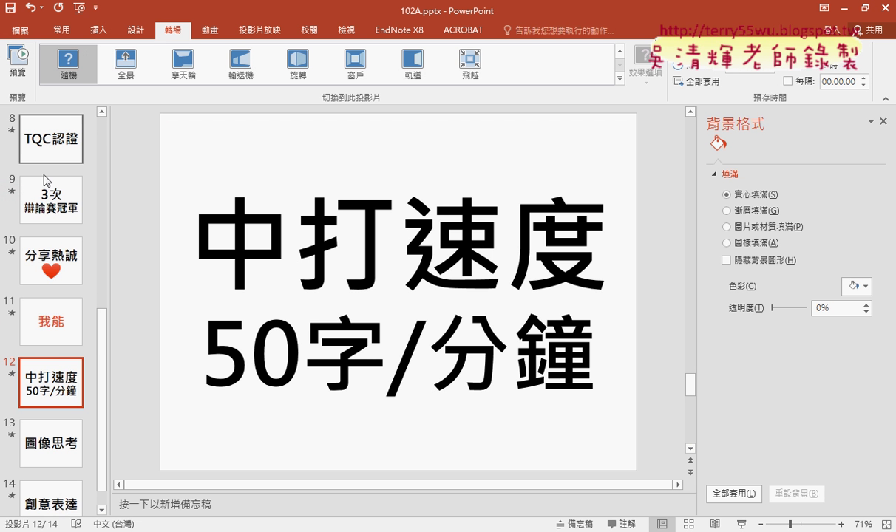
Review slides 1 through 6 one by one, starting from the top of the thumbnail pane.
left_click_drag(103, 334, 114, 148)
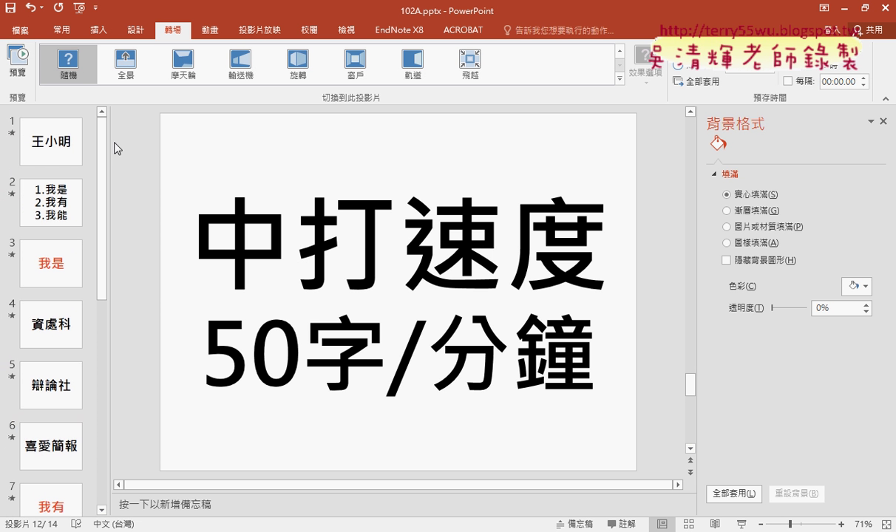
left_click(50, 141)
left_click(345, 281)
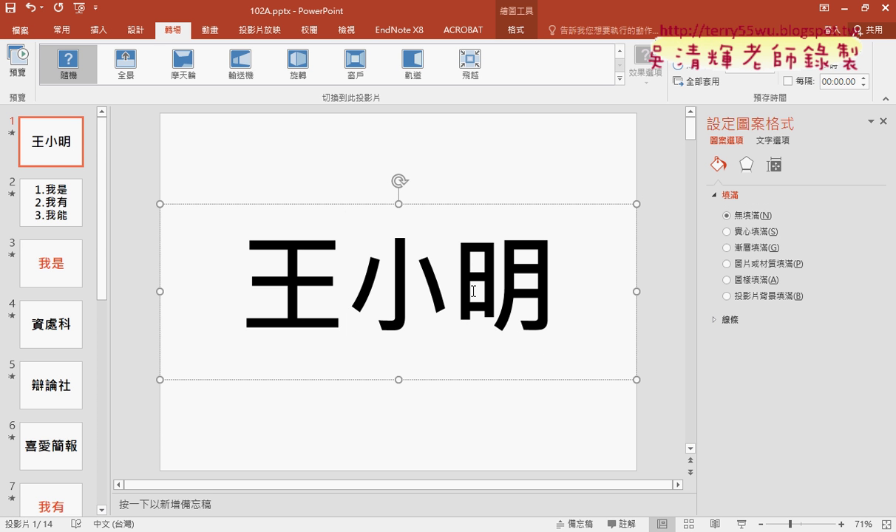
left_click(67, 211)
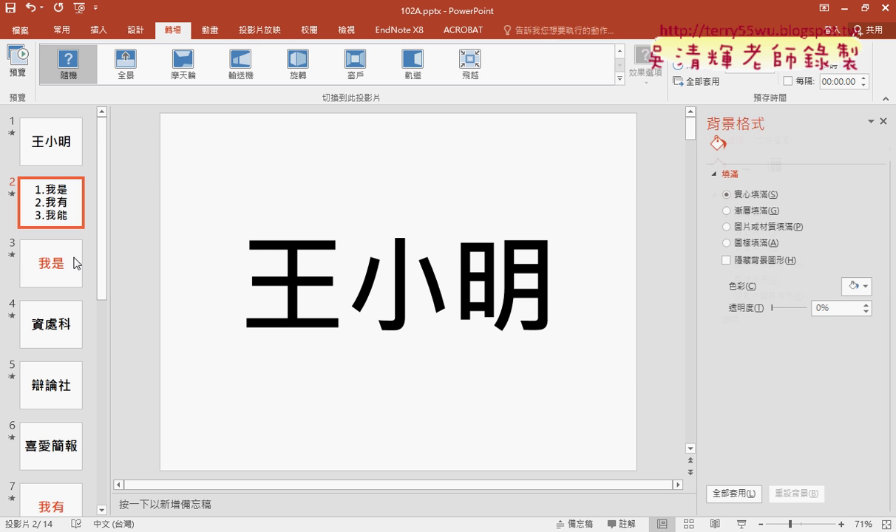
left_click(74, 274)
left_click(74, 314)
left_click(68, 374)
left_click(62, 425)
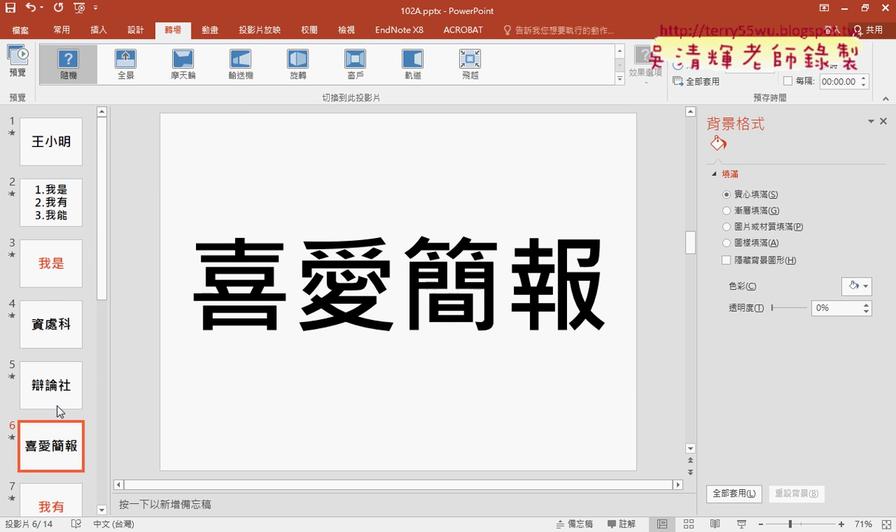
Return to slide 1 on the Animations tab, pen-circle its transition settings, then clear the marks.
scroll(86, 329, "down", 1)
scroll(85, 329, "down", 3)
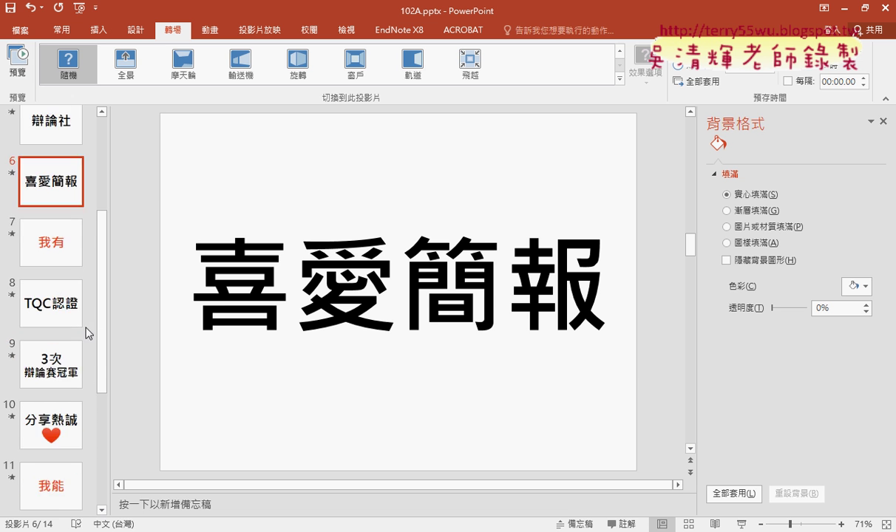
scroll(92, 329, "up", 2)
scroll(92, 327, "up", 3)
left_click(52, 156)
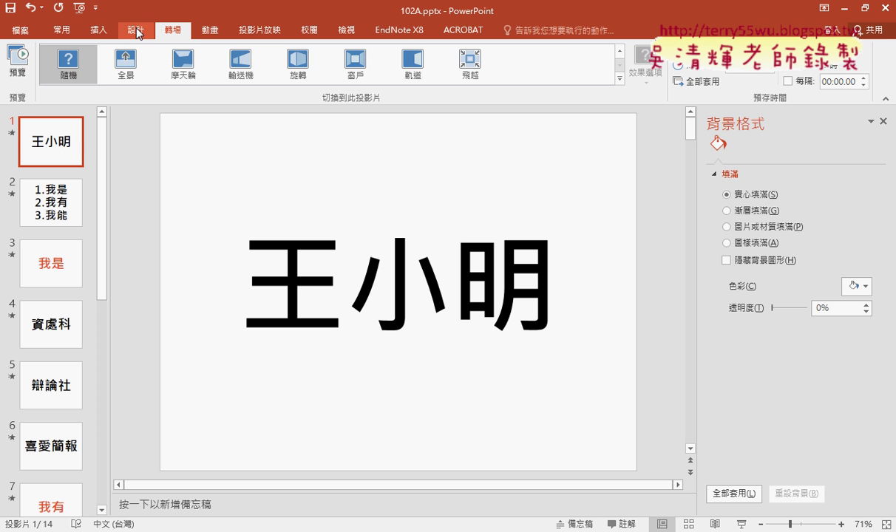
left_click(210, 31)
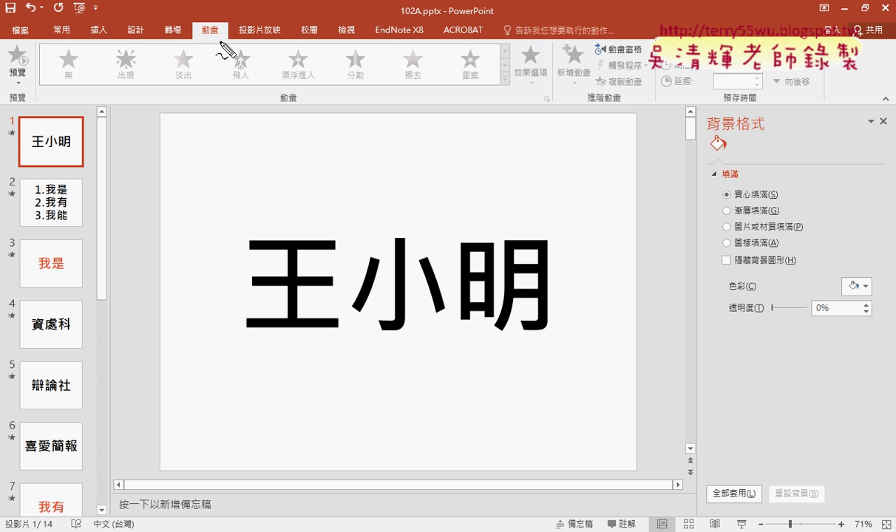
mouse_move(226, 32)
left_mouse_down()
mouse_move(186, 44)
mouse_move(177, 22)
mouse_move(176, 47)
left_mouse_up()
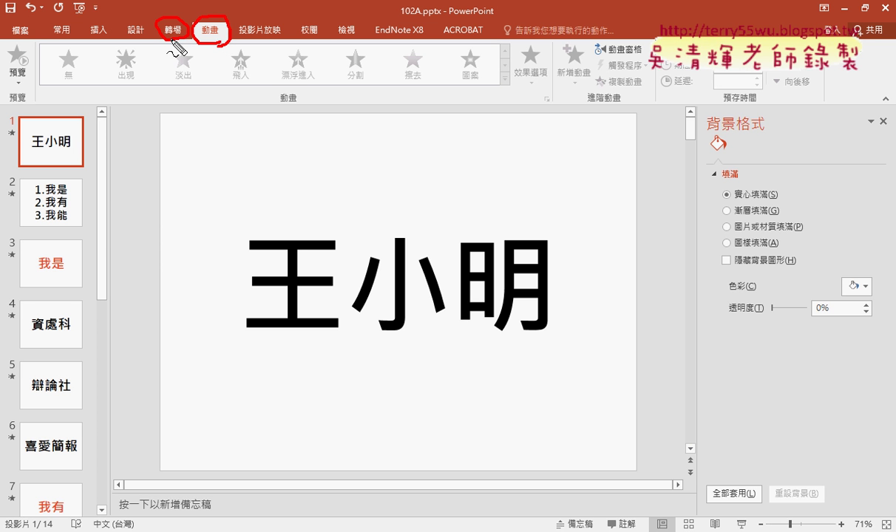
key("Escape")
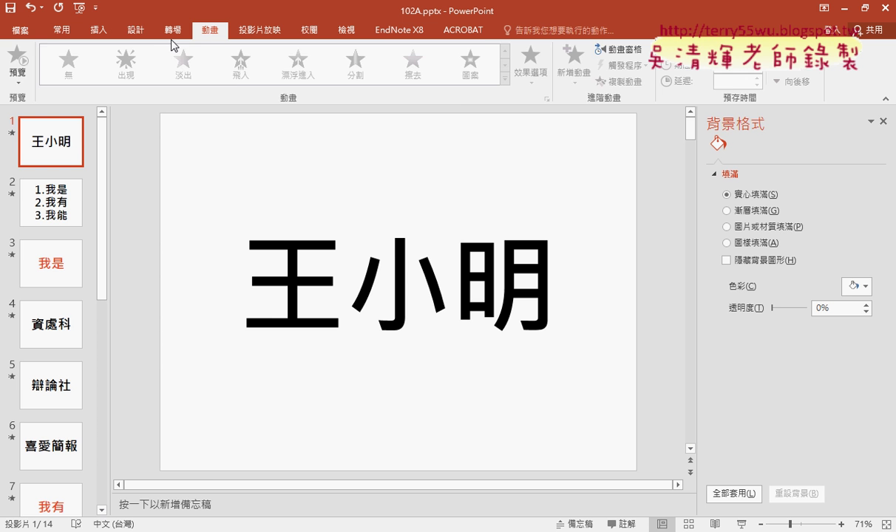
left_click(131, 35)
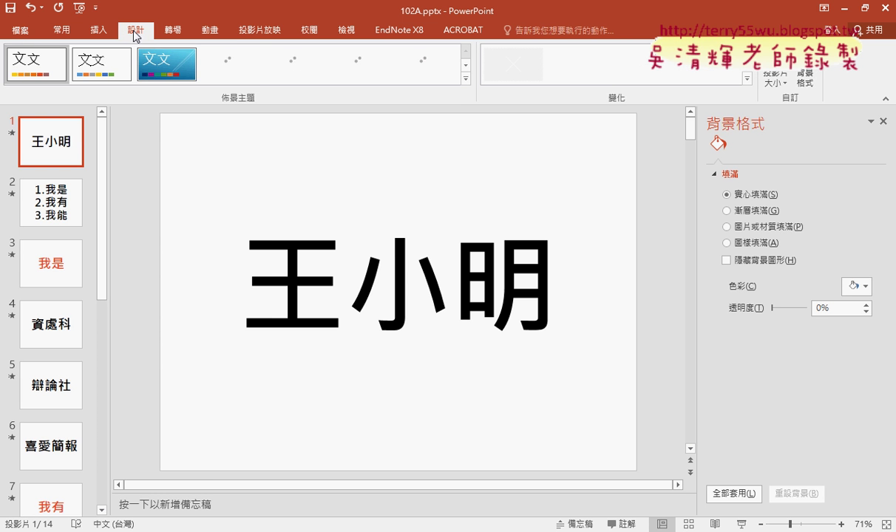
left_click(469, 80)
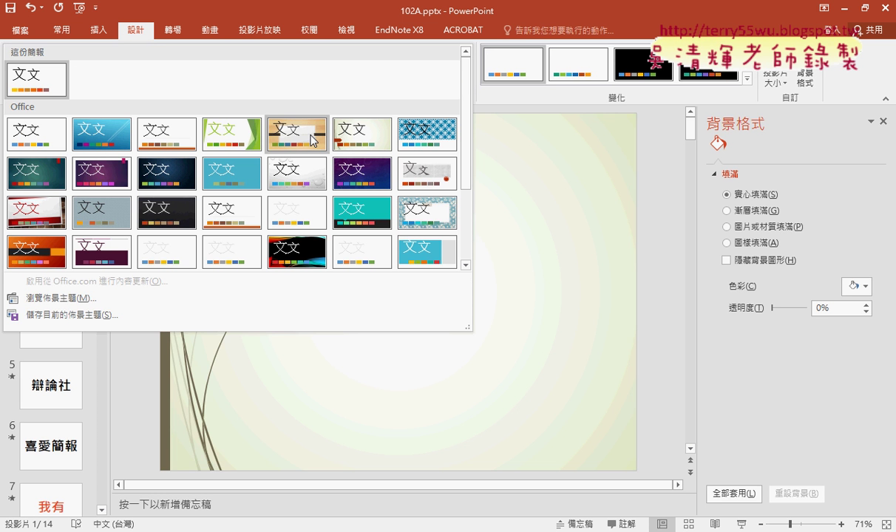
left_click(311, 136)
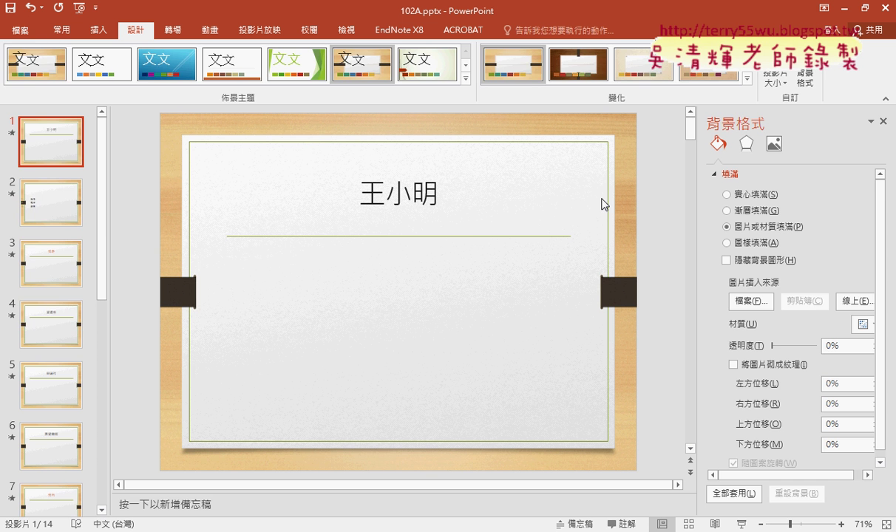
left_click(464, 77)
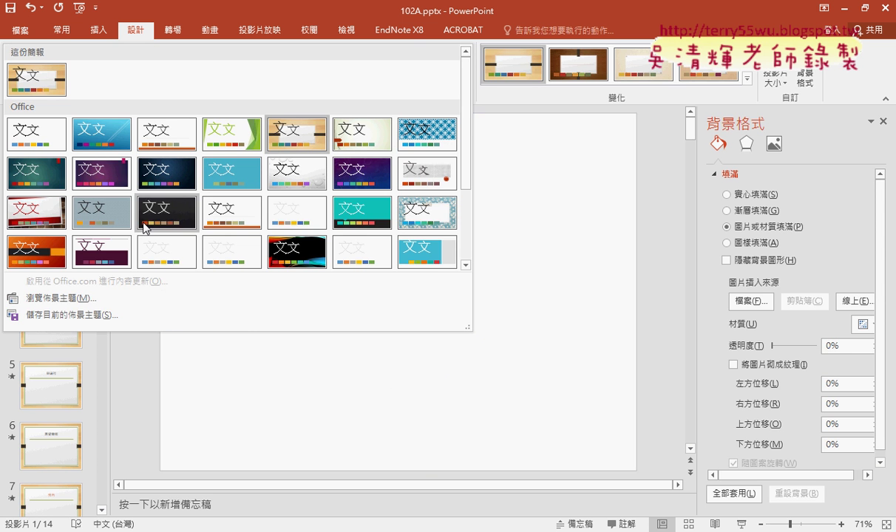
left_click(40, 255)
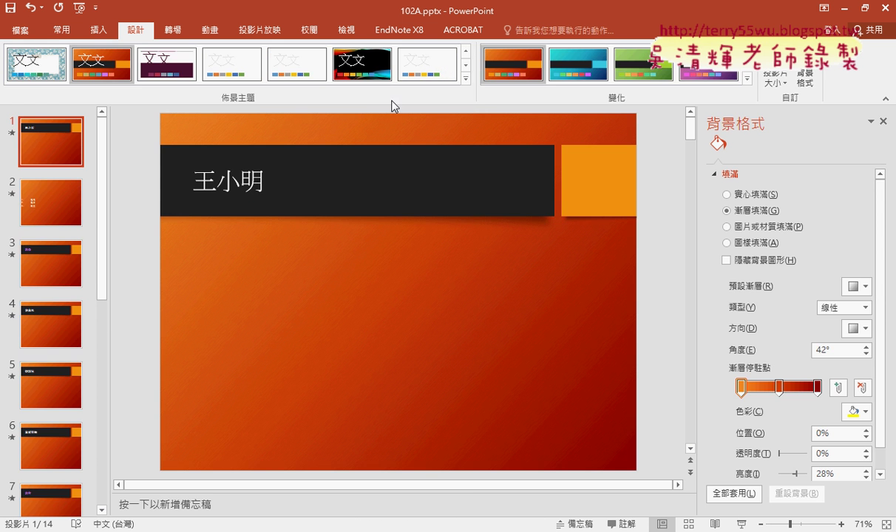
left_click(465, 78)
left_click(111, 132)
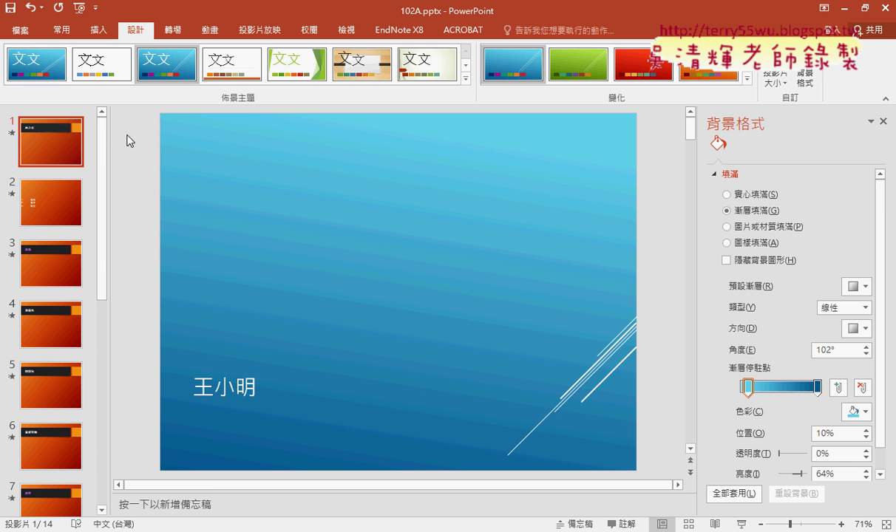
left_click(63, 217)
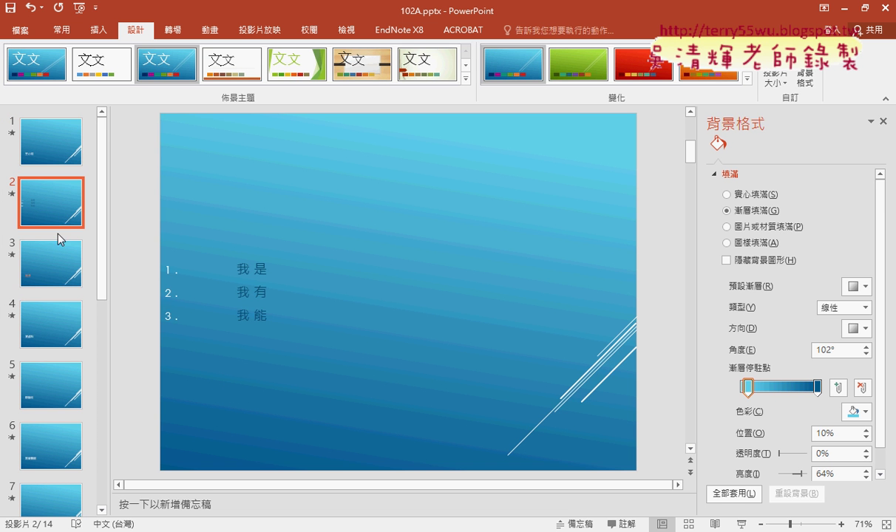
left_click(63, 243)
left_click(67, 204)
left_click(66, 140)
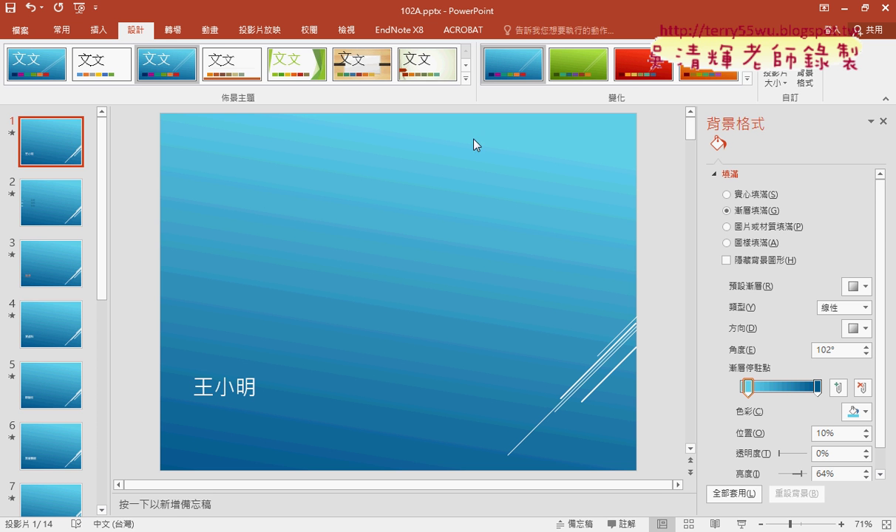
left_click(465, 77)
left_click_drag(467, 161, 470, 249)
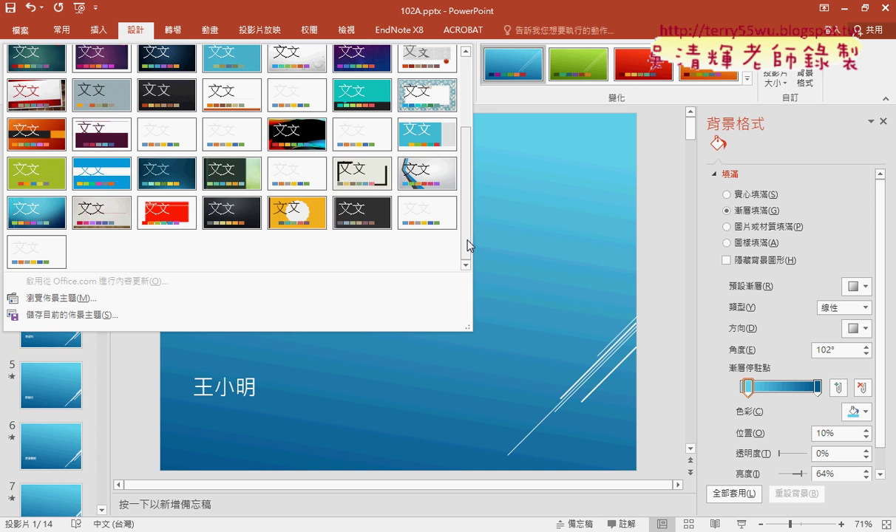
left_click(451, 220)
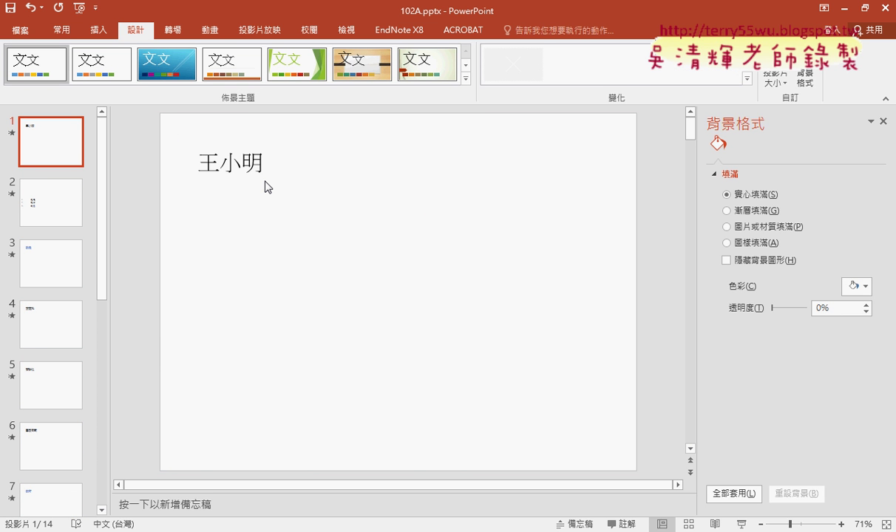
key("ctrl+z")
key("ctrl+z")
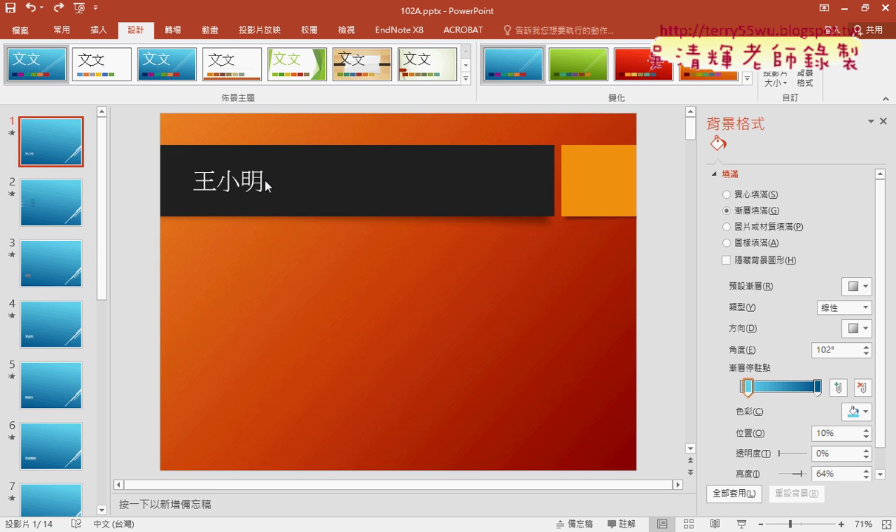
key("ctrl+z")
key("ctrl+z")
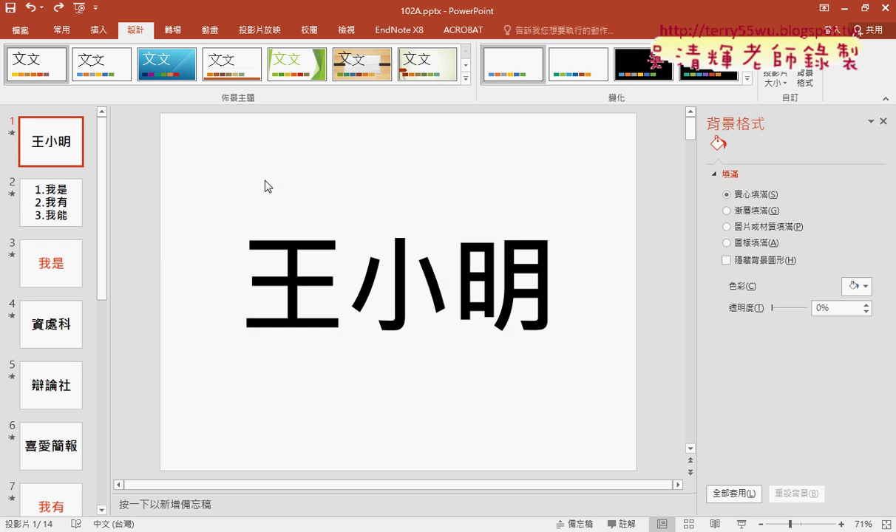